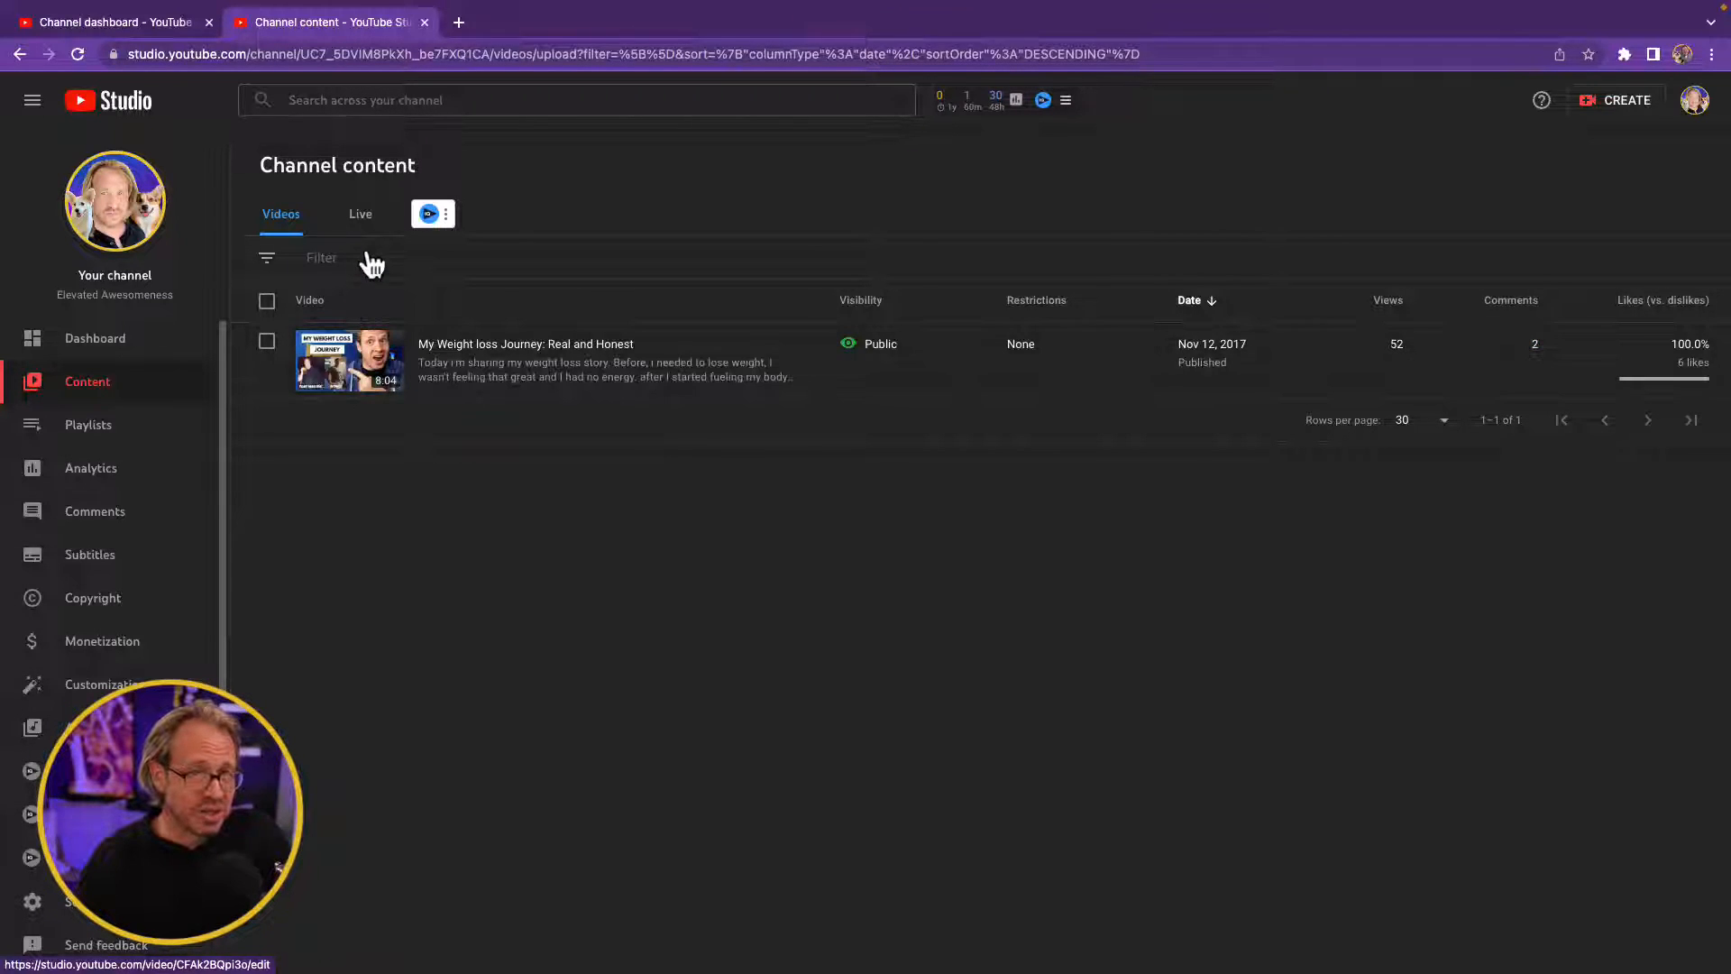
- Open the live replay "7 days of Water Fasting: Day 5 How do I feel?" in the video editor
{"action": "left_click", "coordinate": [364, 223]}
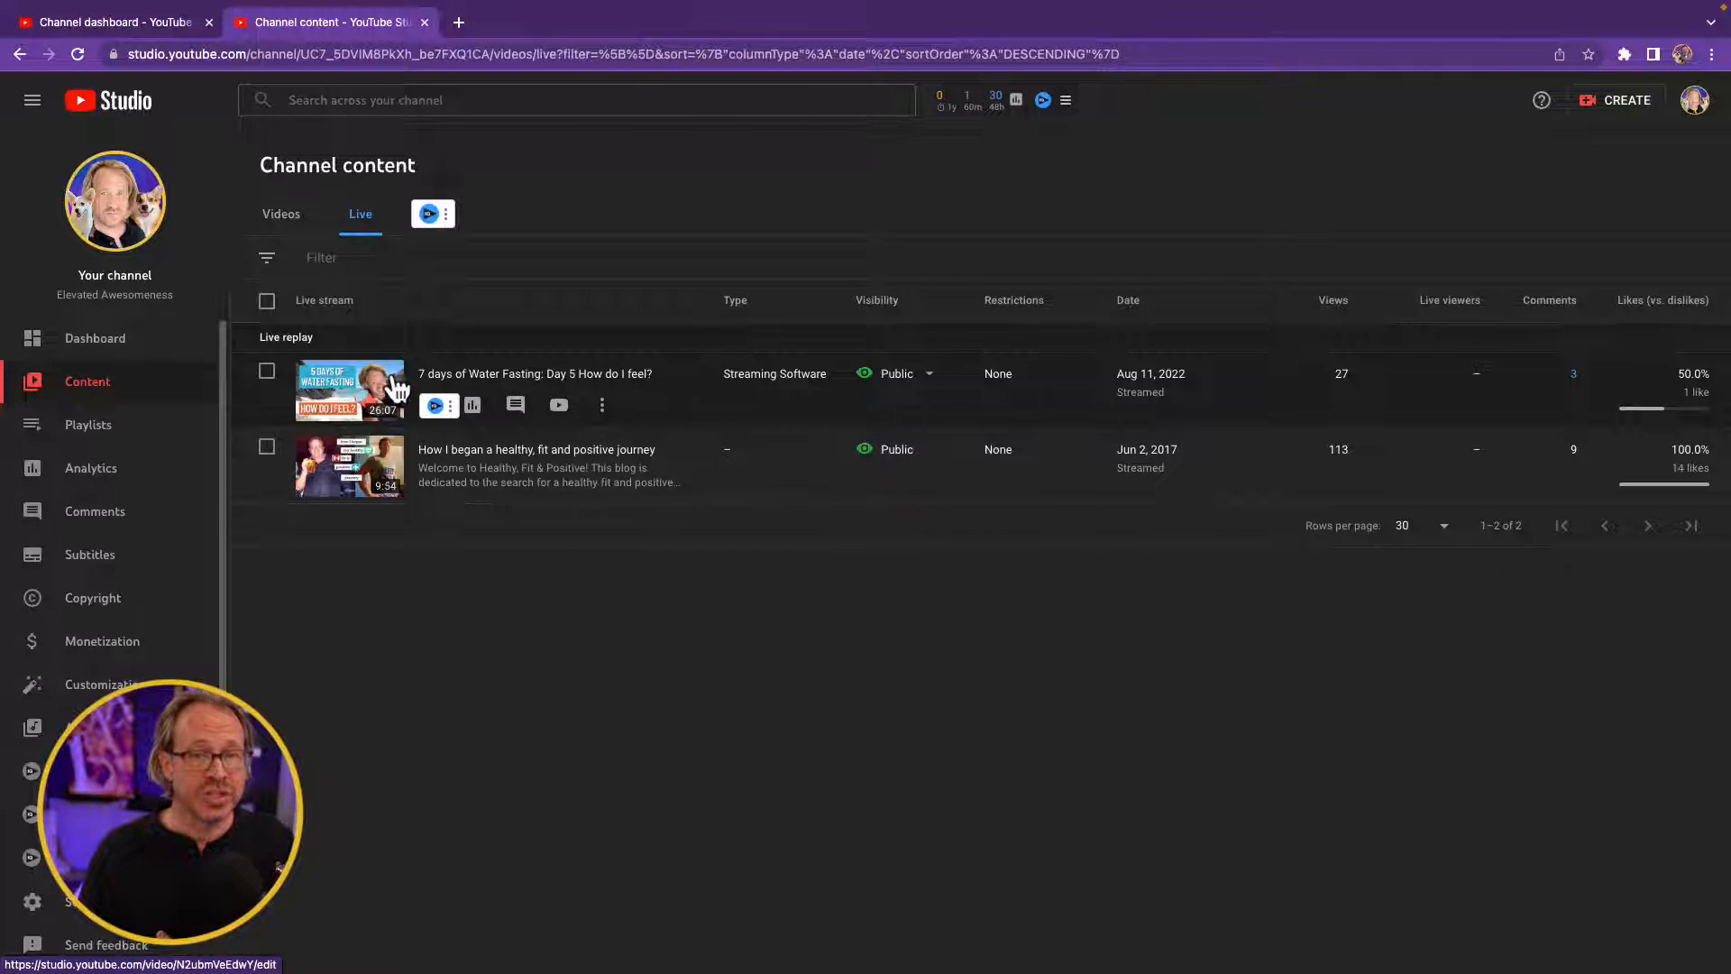
{"action": "left_click", "coordinate": [350, 394]}
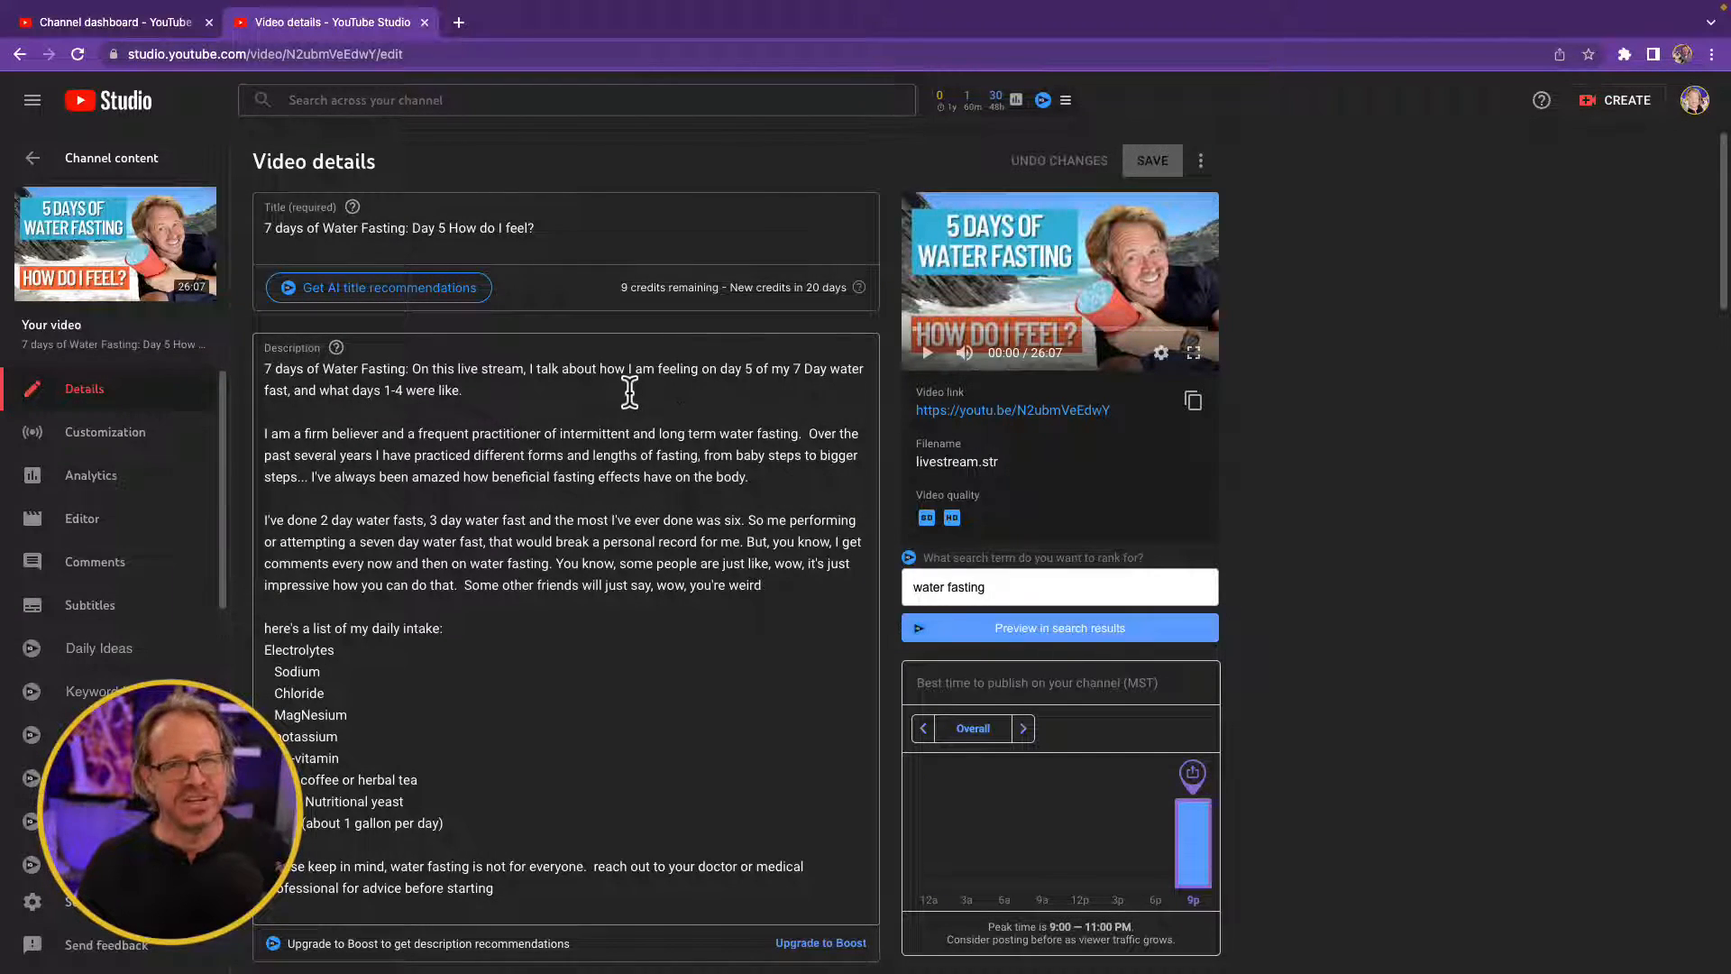
{"action": "left_click", "coordinate": [63, 523]}
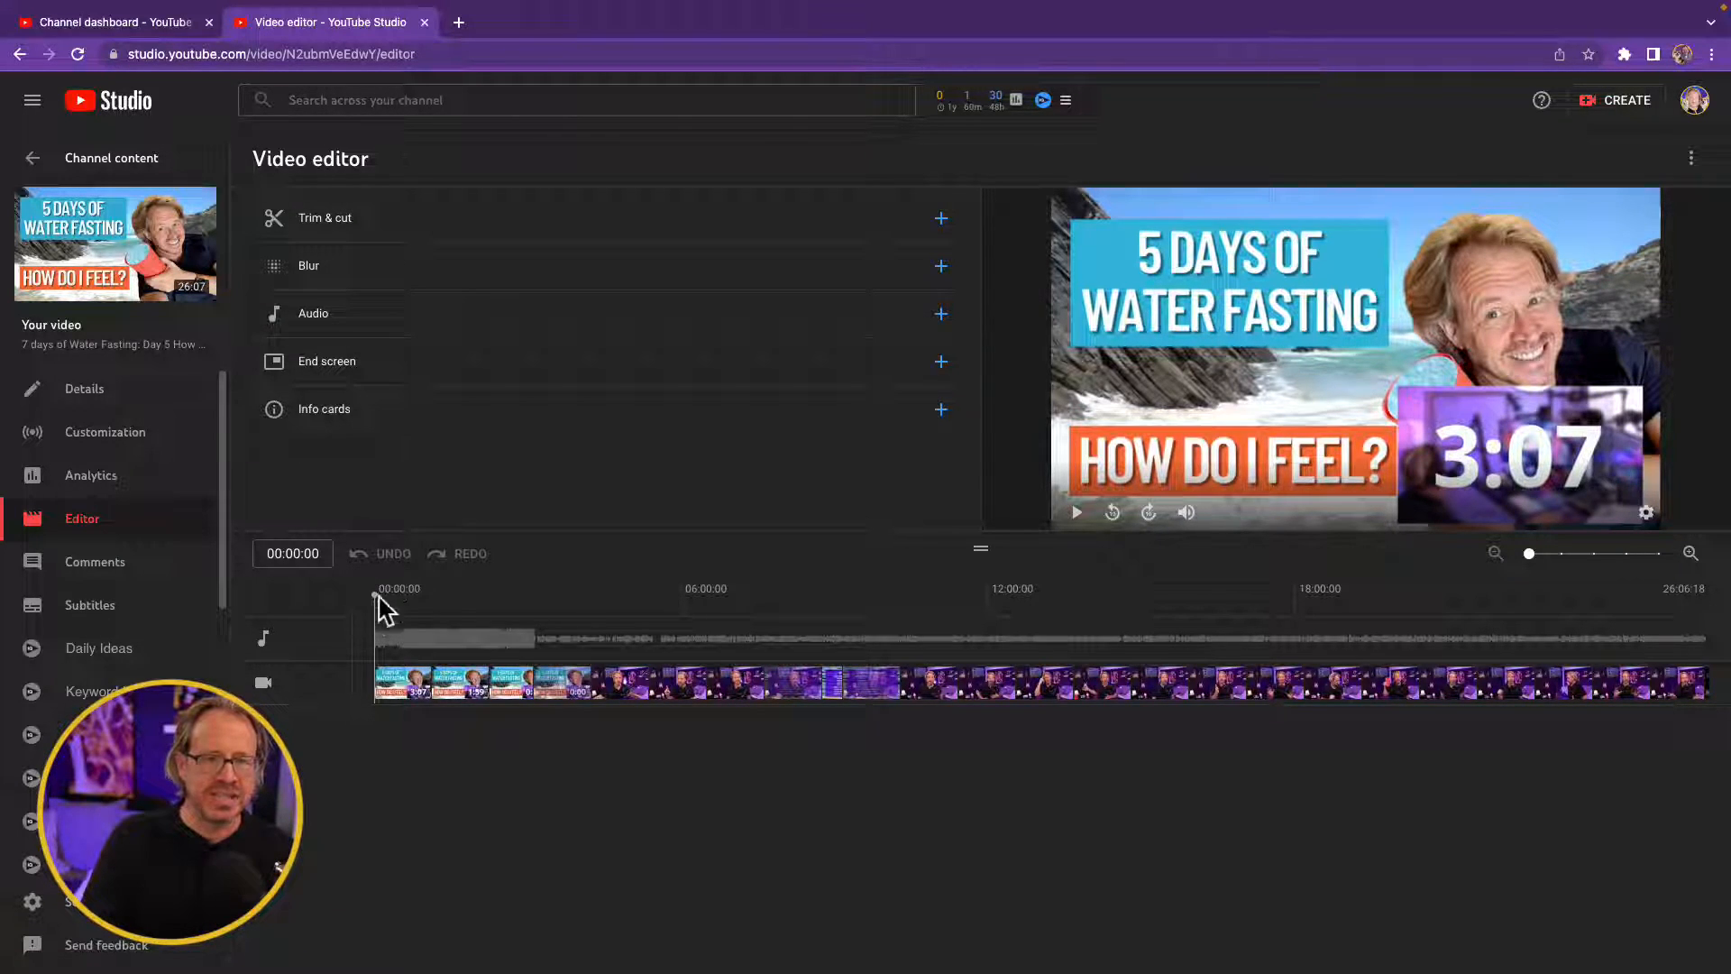
- Play the stream from its start, skip ahead to about 05:38 and pause playback
{"action": "left_click", "coordinate": [1079, 513]}
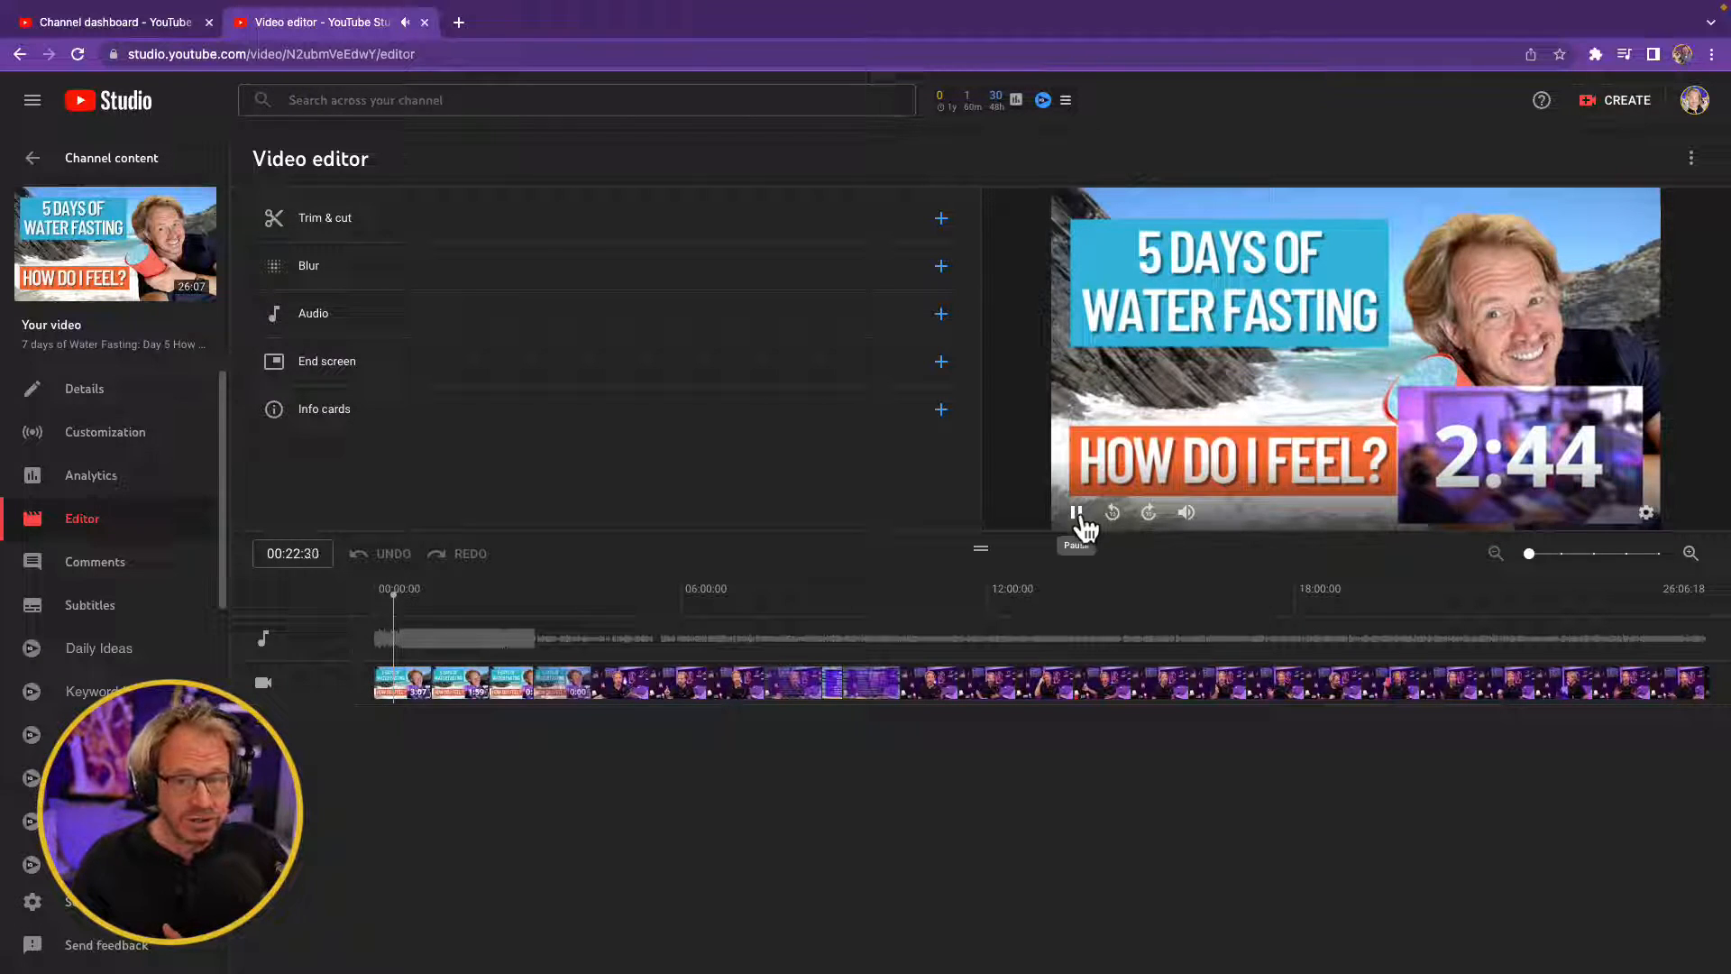
{"action": "left_click", "coordinate": [429, 597]}
{"action": "left_click_drag", "start_coordinate": [429, 597], "coordinate": [655, 603]}
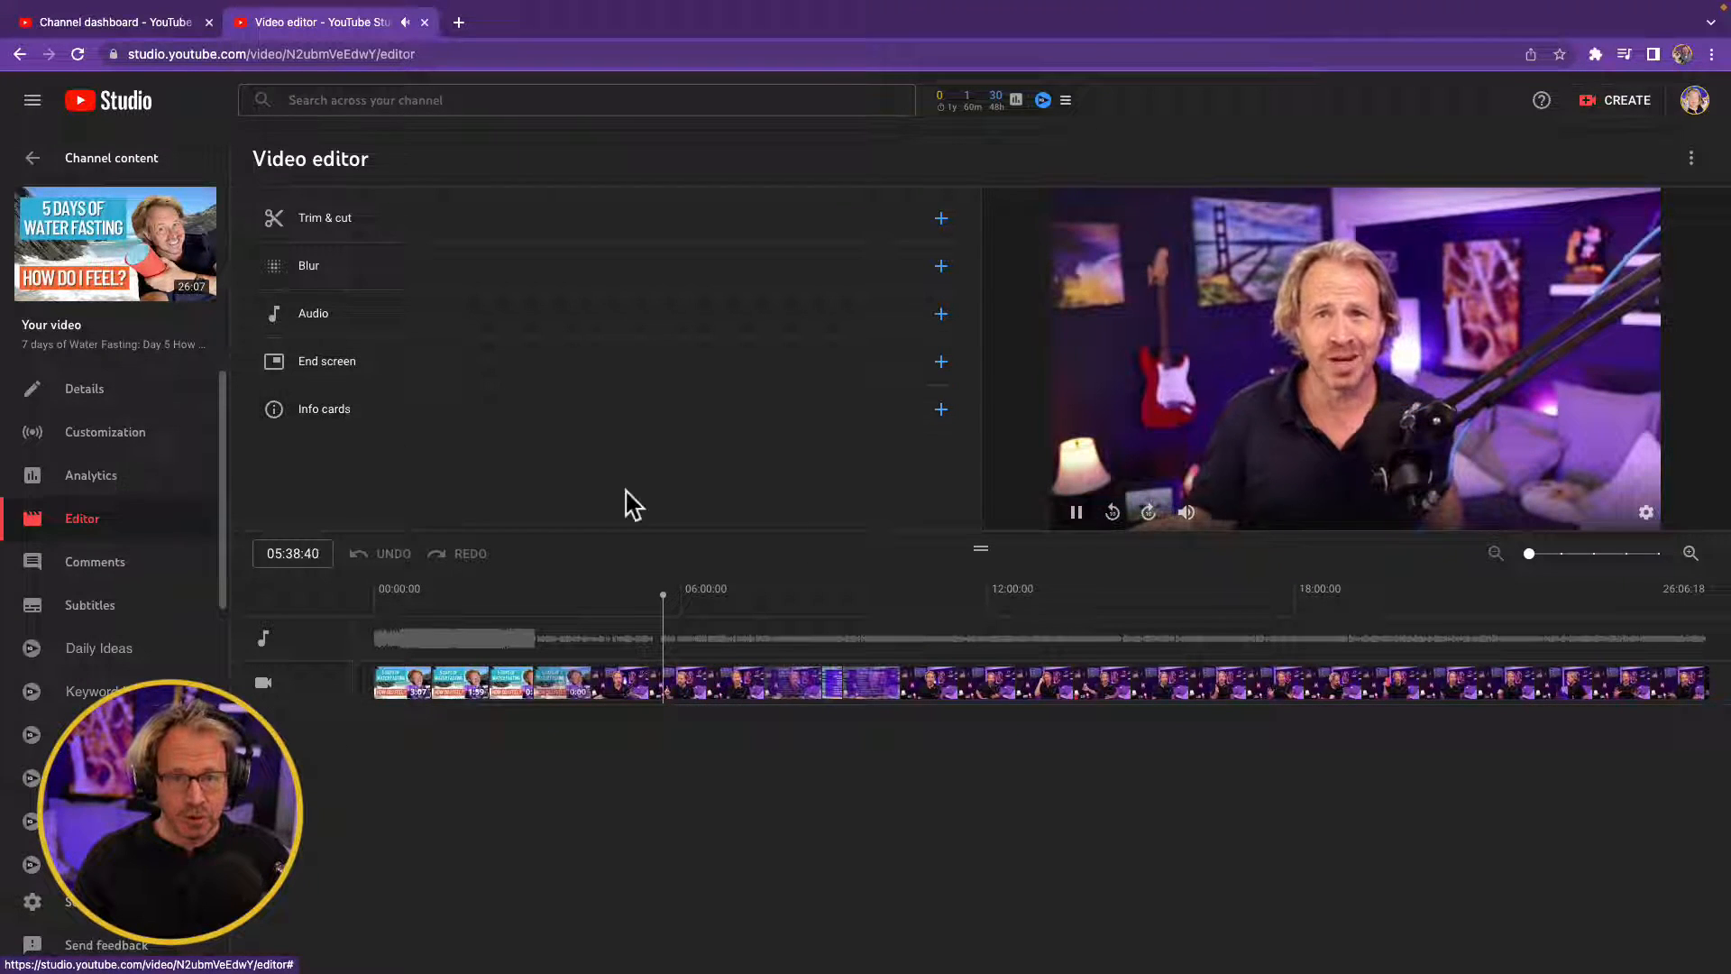
{"action": "left_click", "coordinate": [1078, 515]}
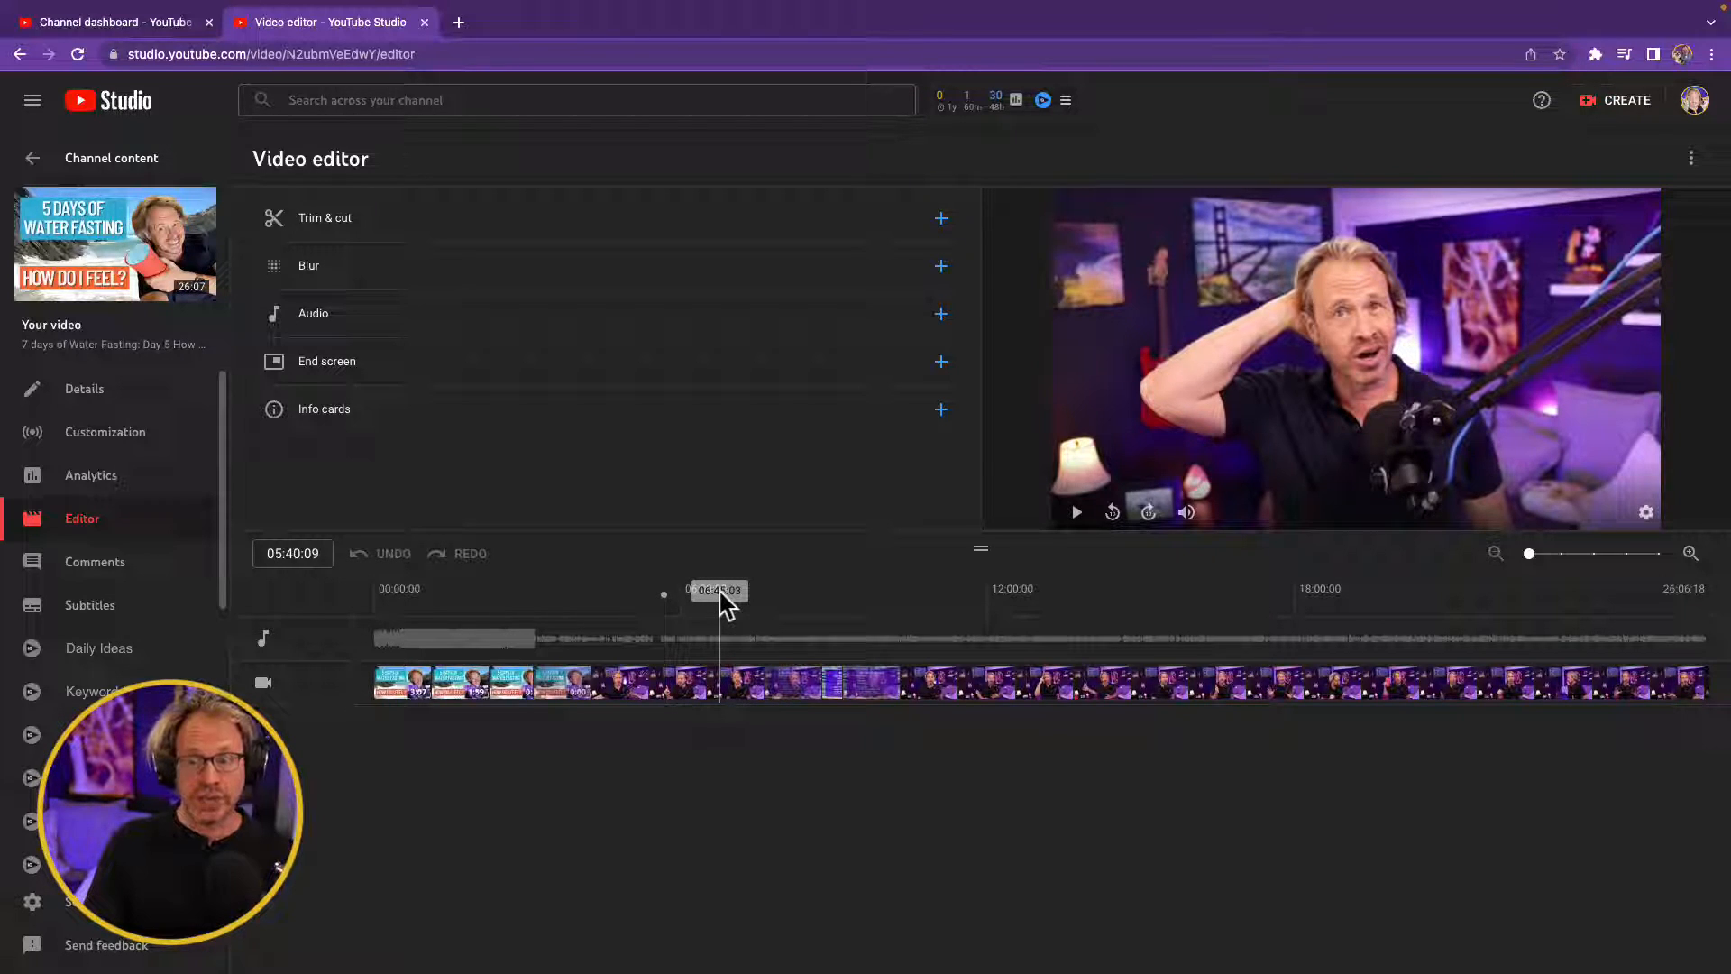
- Zoom in on the timeline and scrub between about 05:54 and 05:41 to find where the talk begins
{"action": "left_click", "coordinate": [1530, 555]}
{"action": "left_click_drag", "start_coordinate": [1531, 557], "coordinate": [1580, 560]}
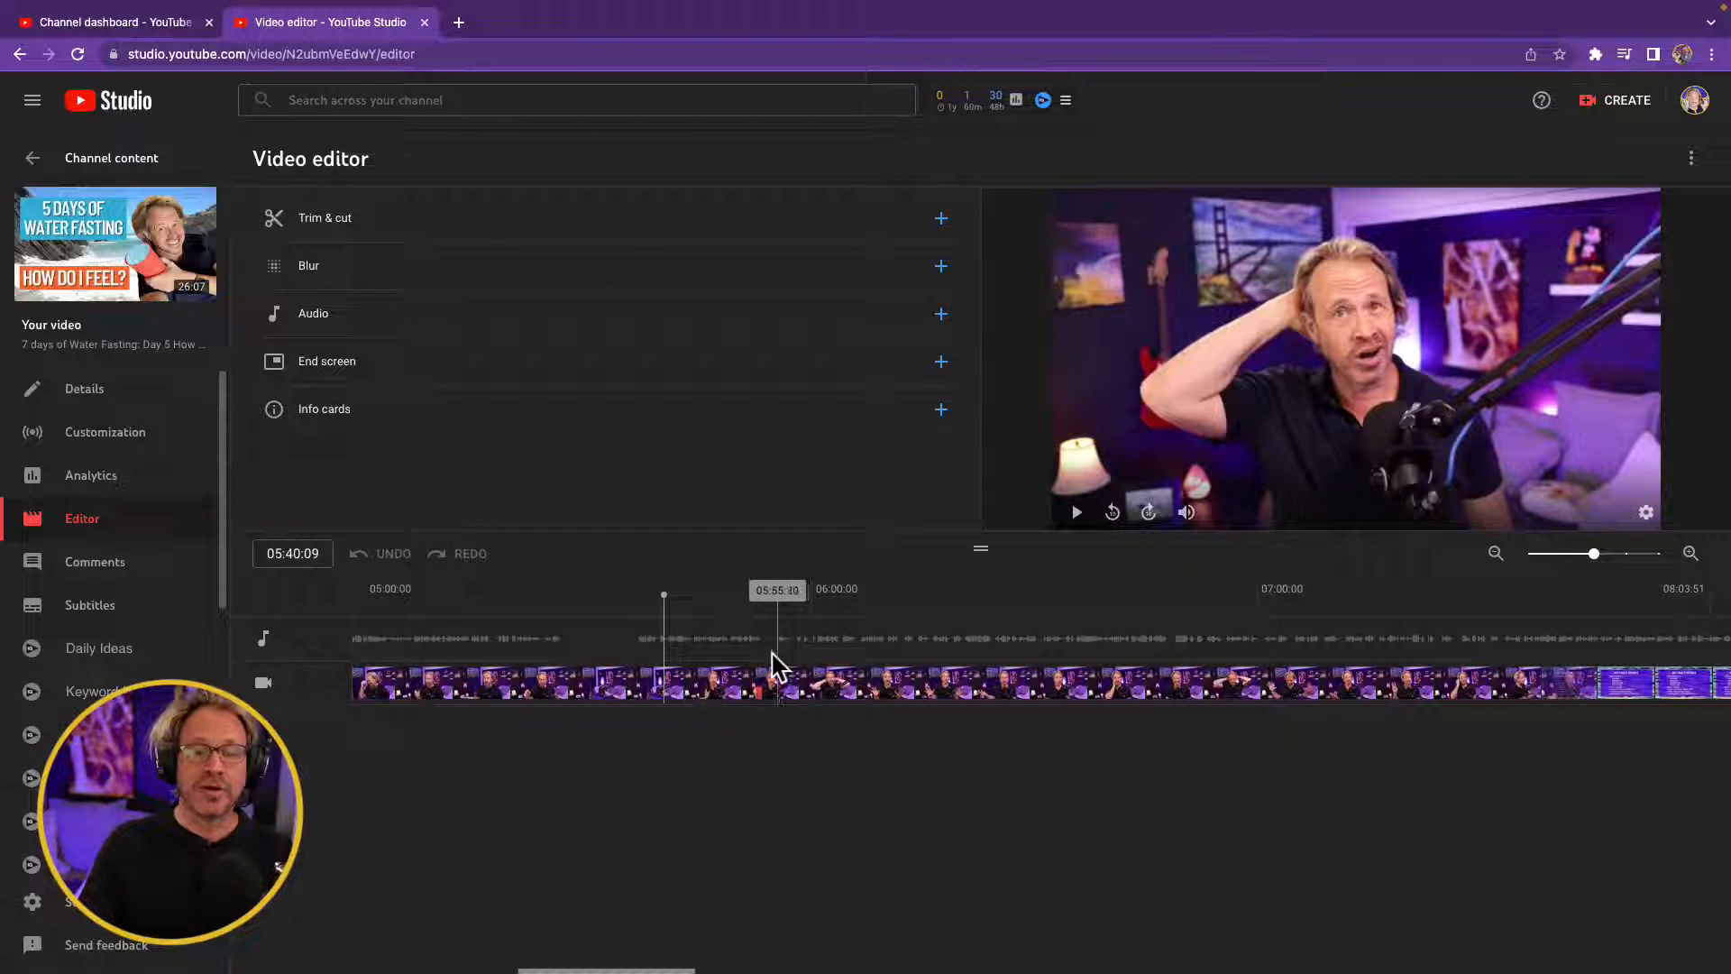
{"action": "left_click_drag", "start_coordinate": [668, 595], "coordinate": [771, 614]}
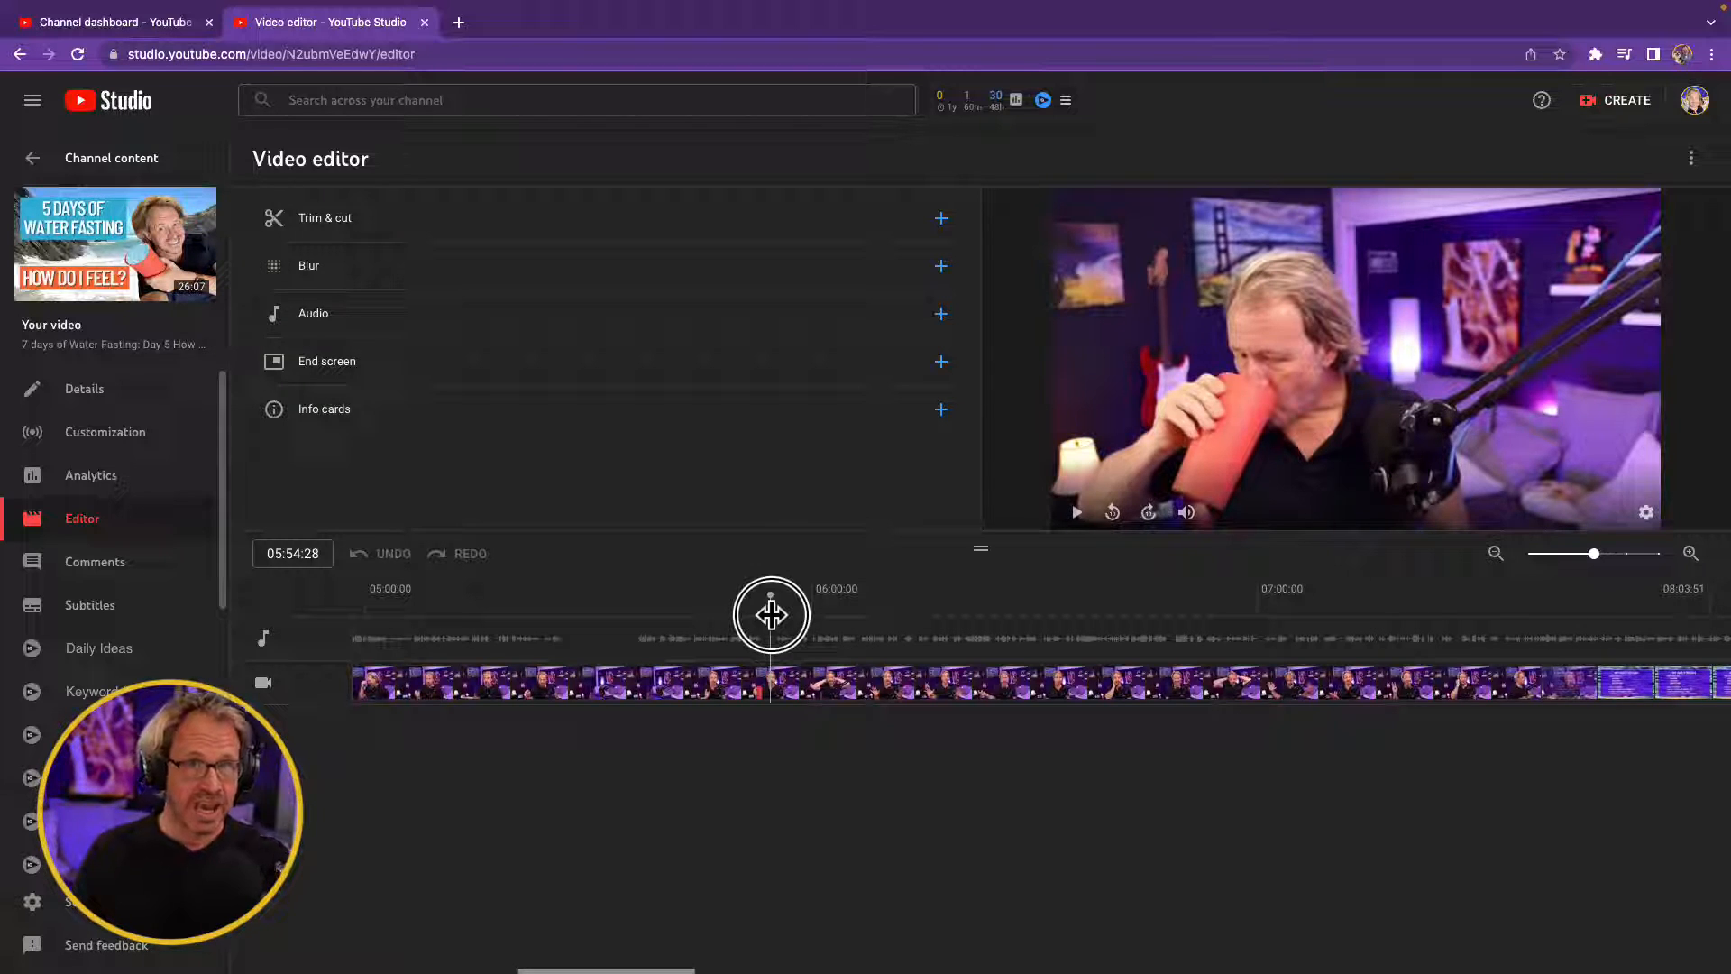
{"action": "left_click_drag", "start_coordinate": [771, 615], "coordinate": [772, 615]}
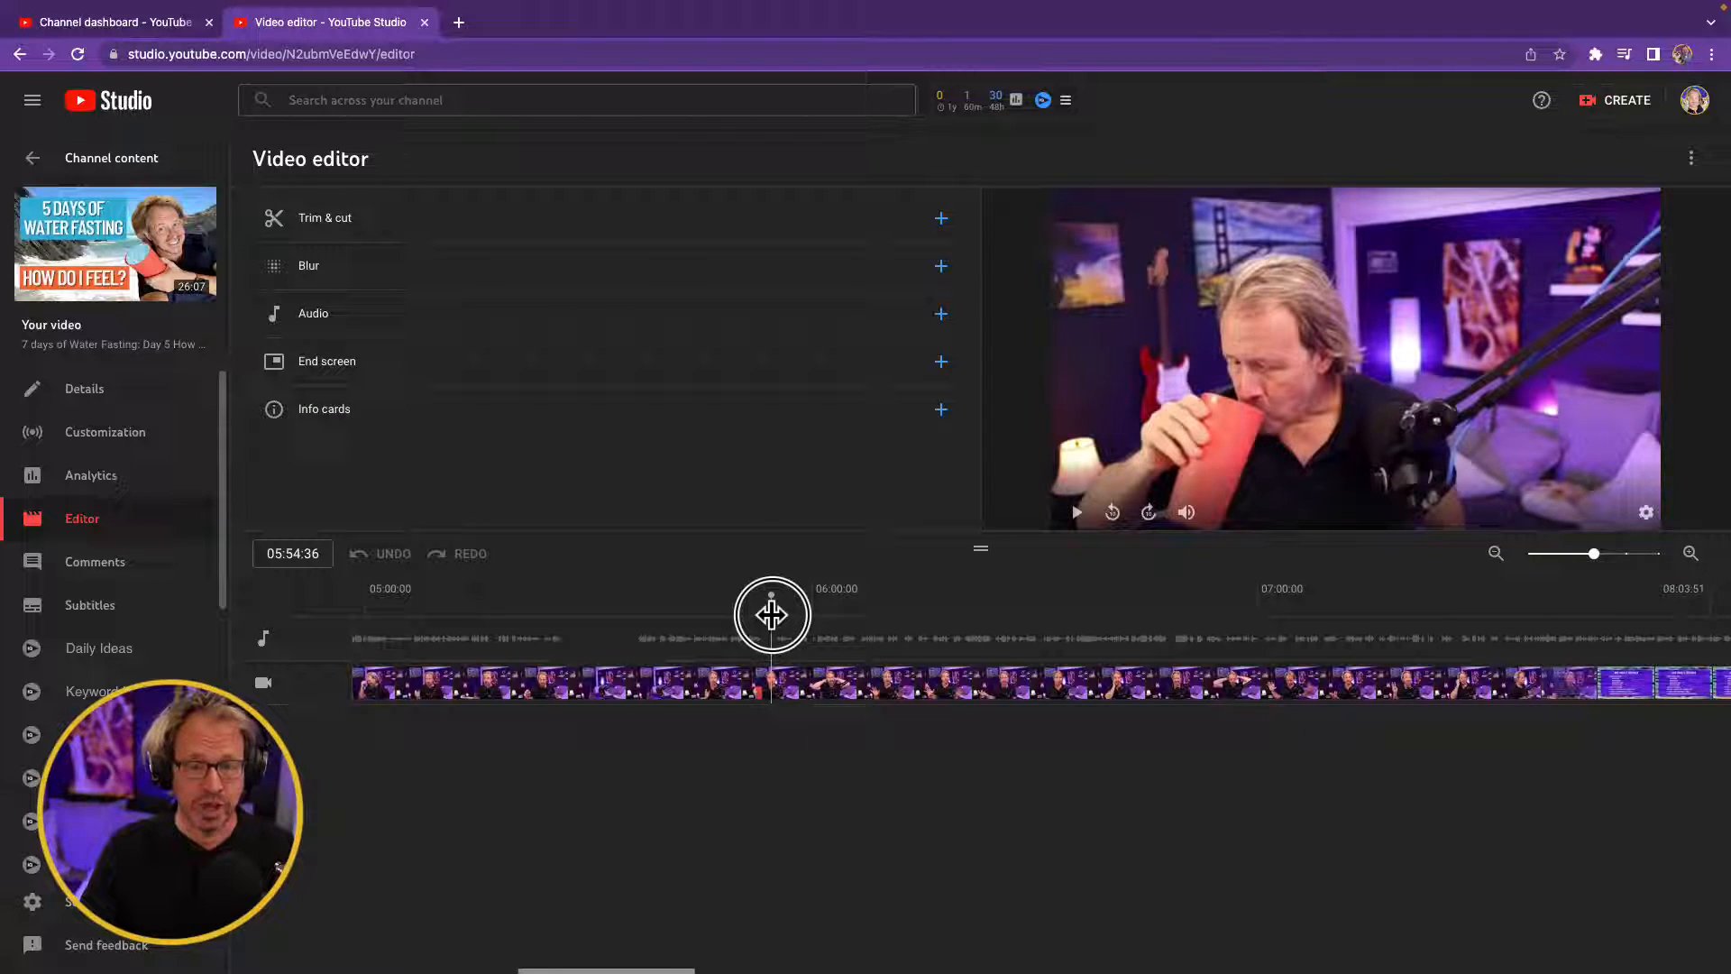
{"action": "left_click_drag", "start_coordinate": [772, 615], "coordinate": [771, 615]}
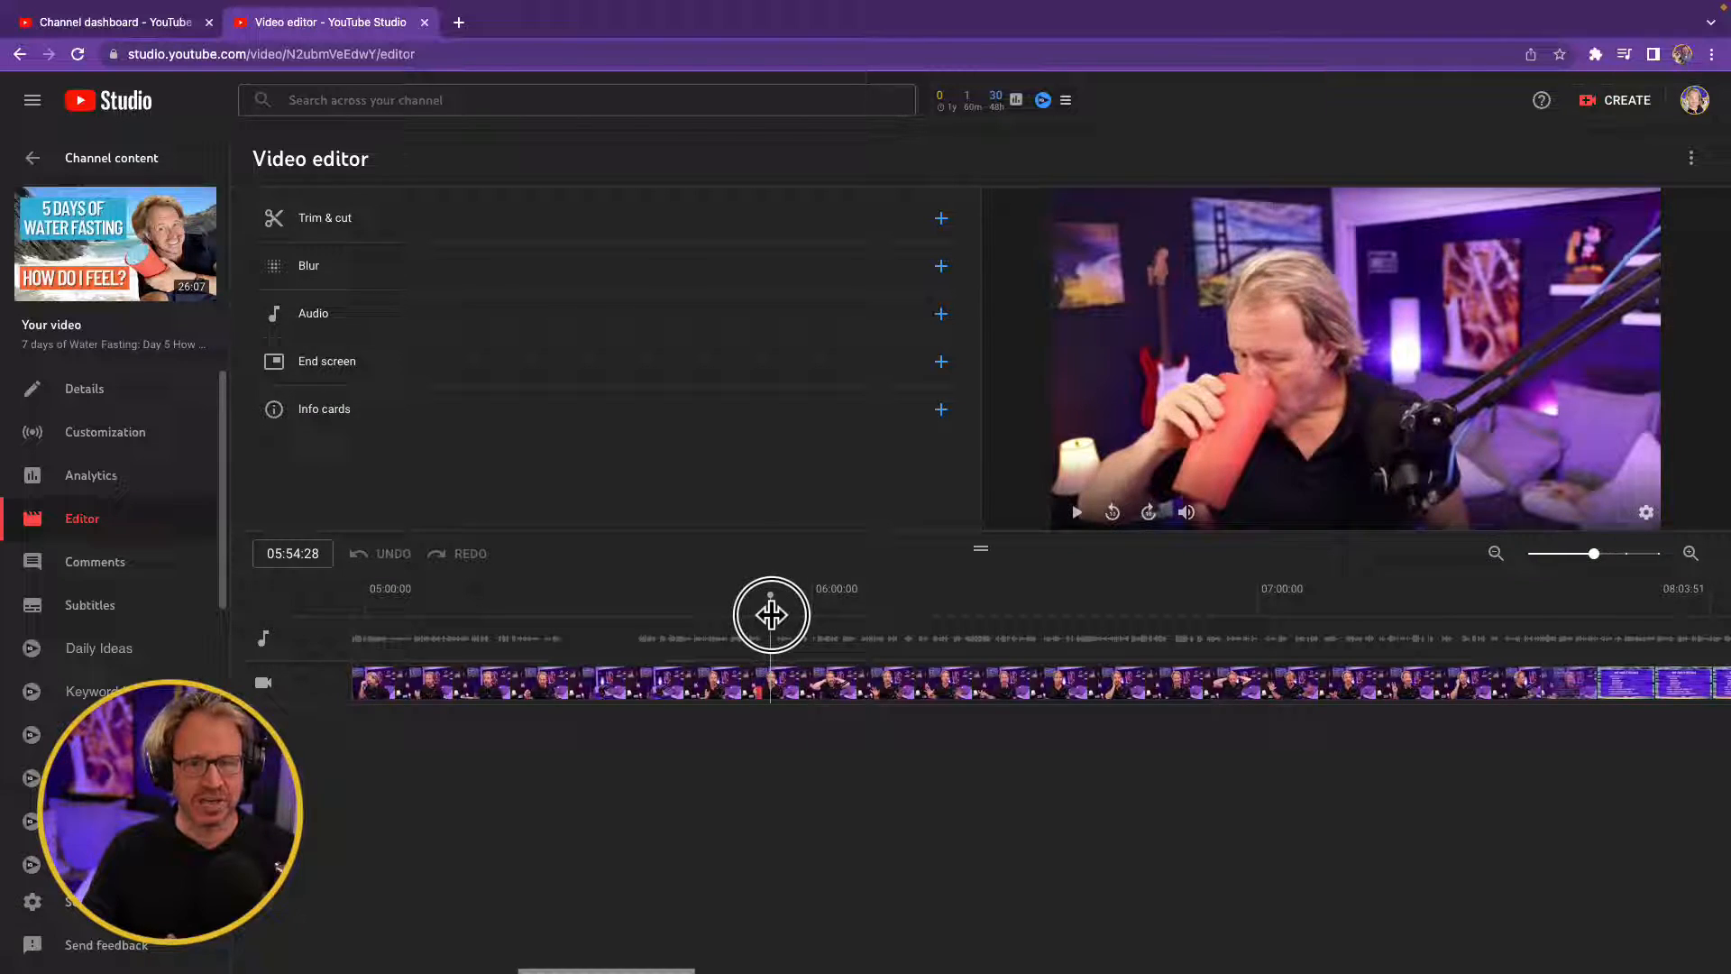
{"action": "left_click_drag", "start_coordinate": [771, 615], "coordinate": [770, 615]}
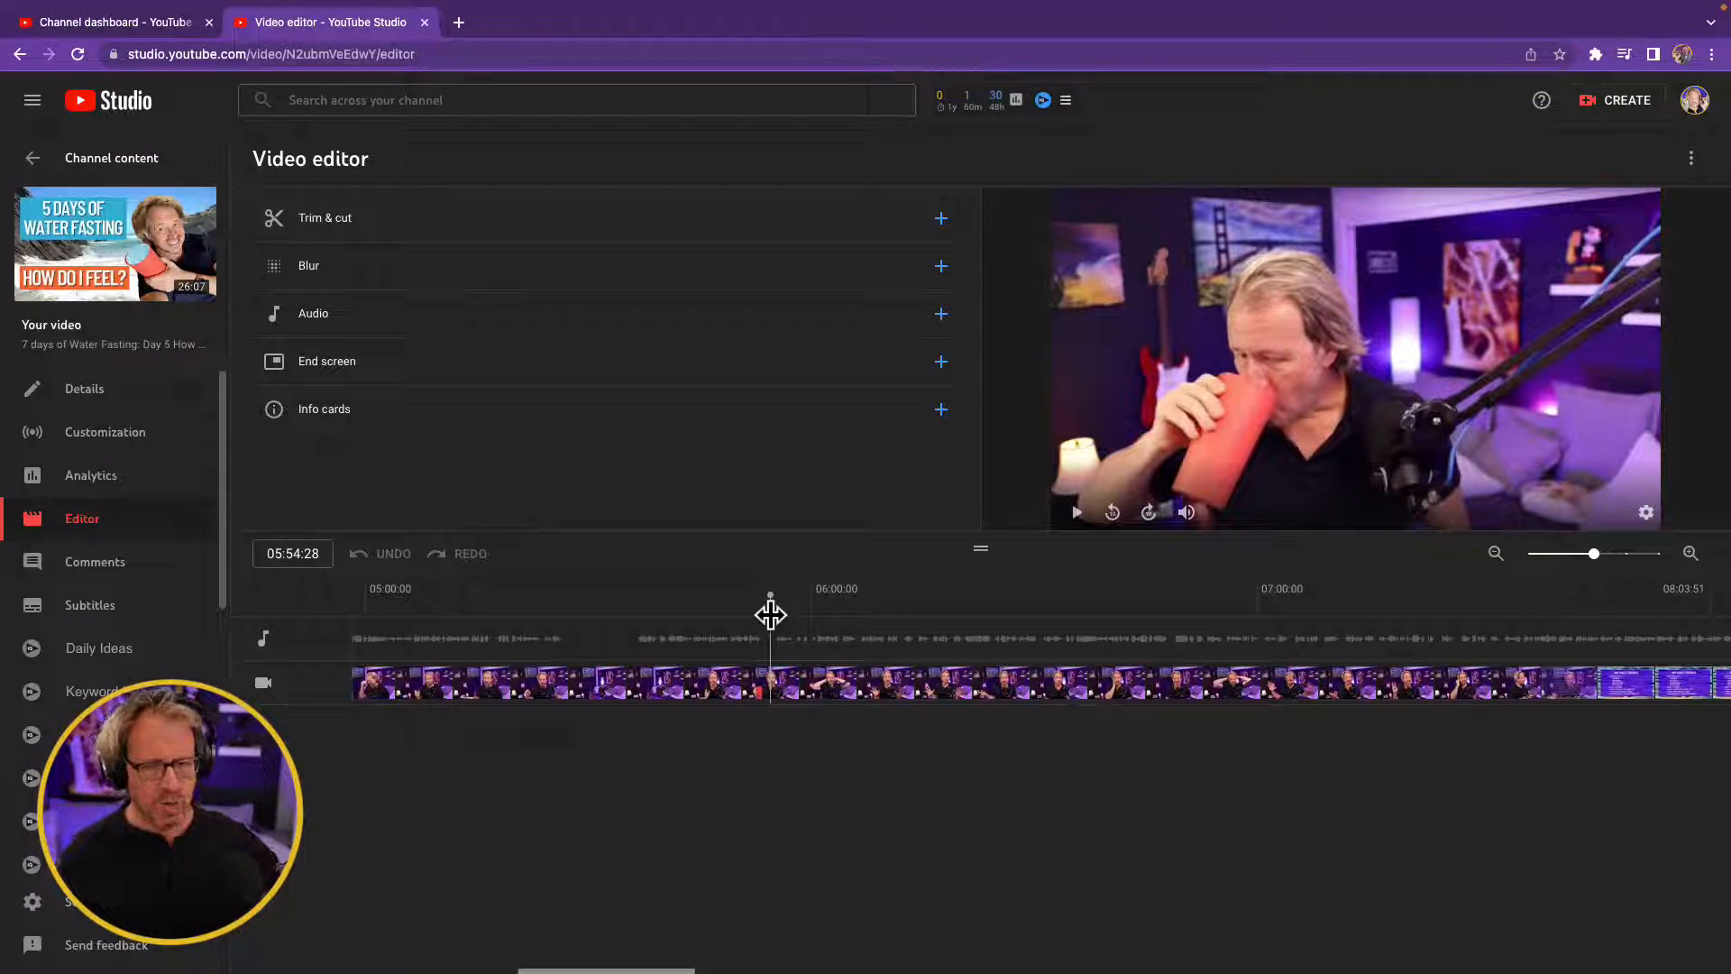
{"action": "left_click_drag", "start_coordinate": [766, 607], "coordinate": [1031, 601]}
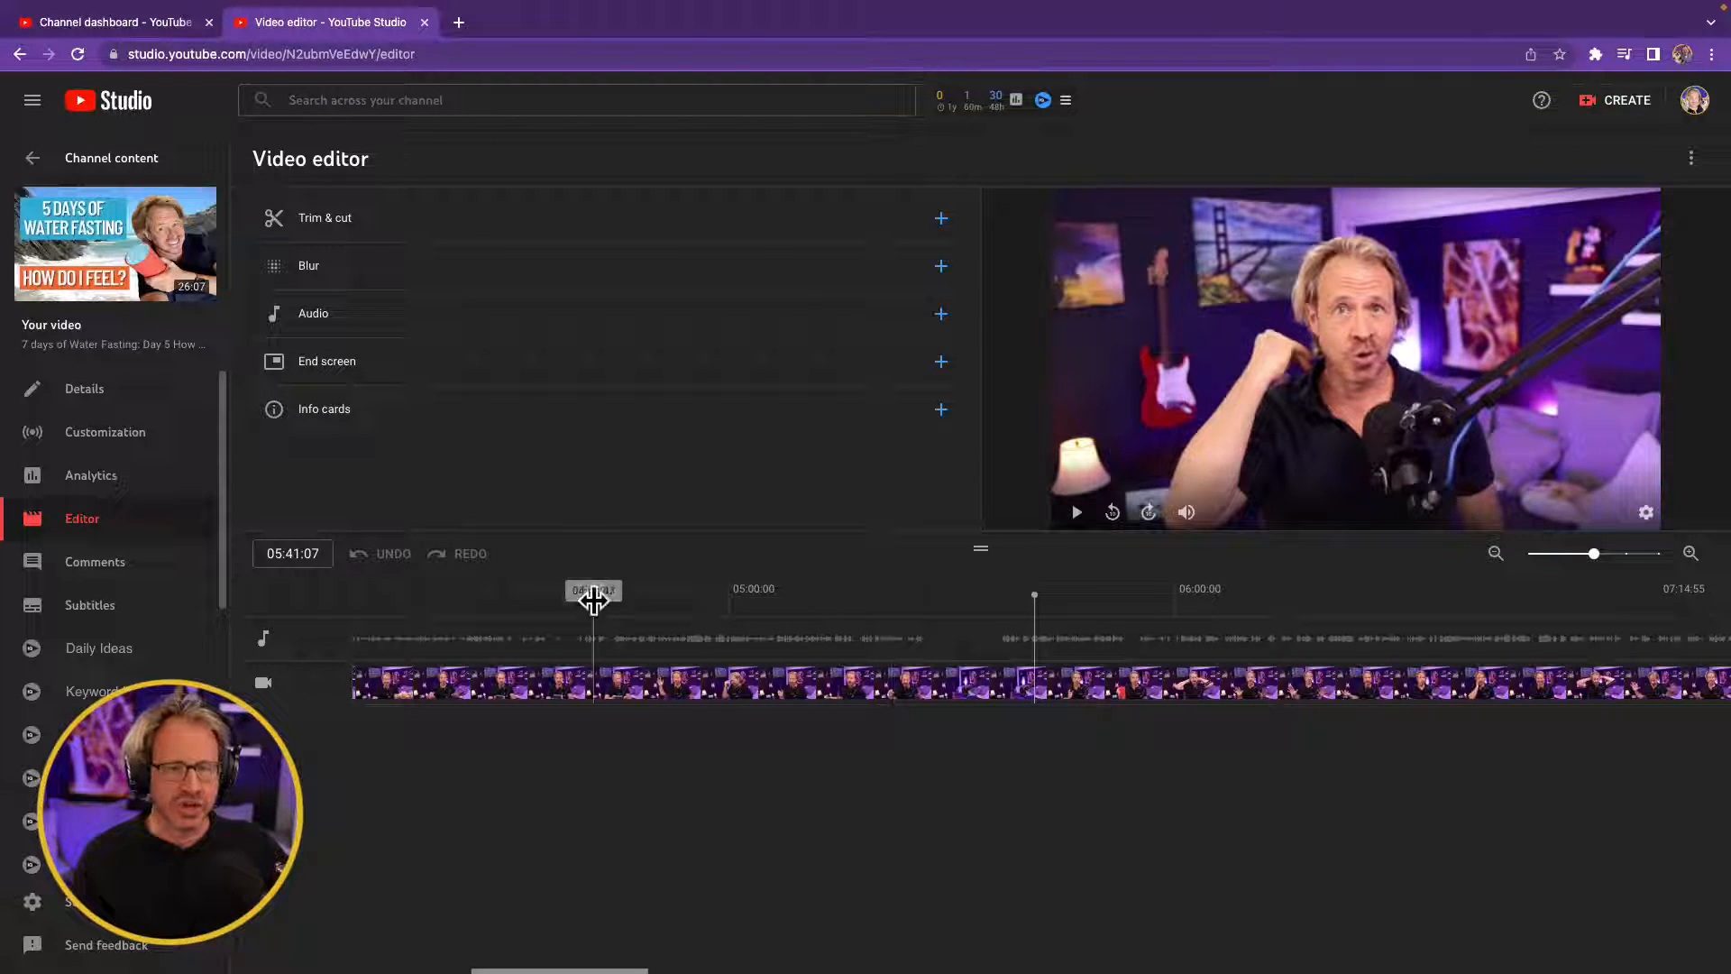
- Set the playhead to 05:41:42 and play a few seconds from there to check the starting point
{"action": "left_click", "coordinate": [319, 548]}
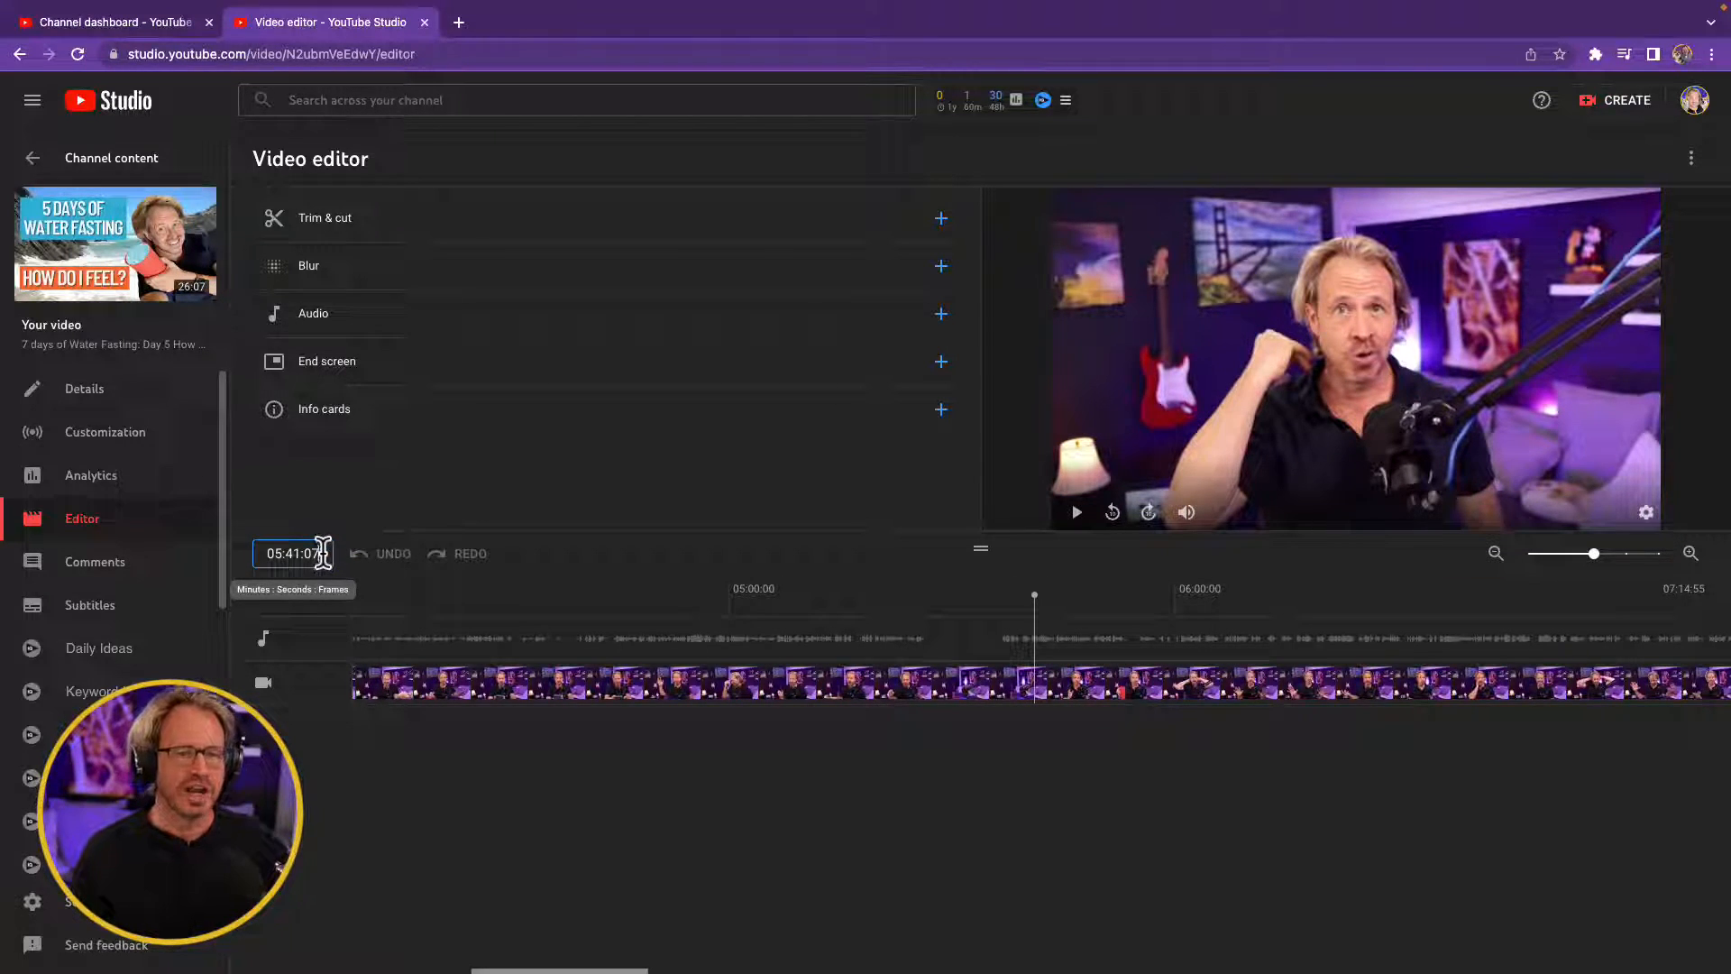
{"action": "key", "text": "BackSpace"}
{"action": "key", "text": "BackSpace"}
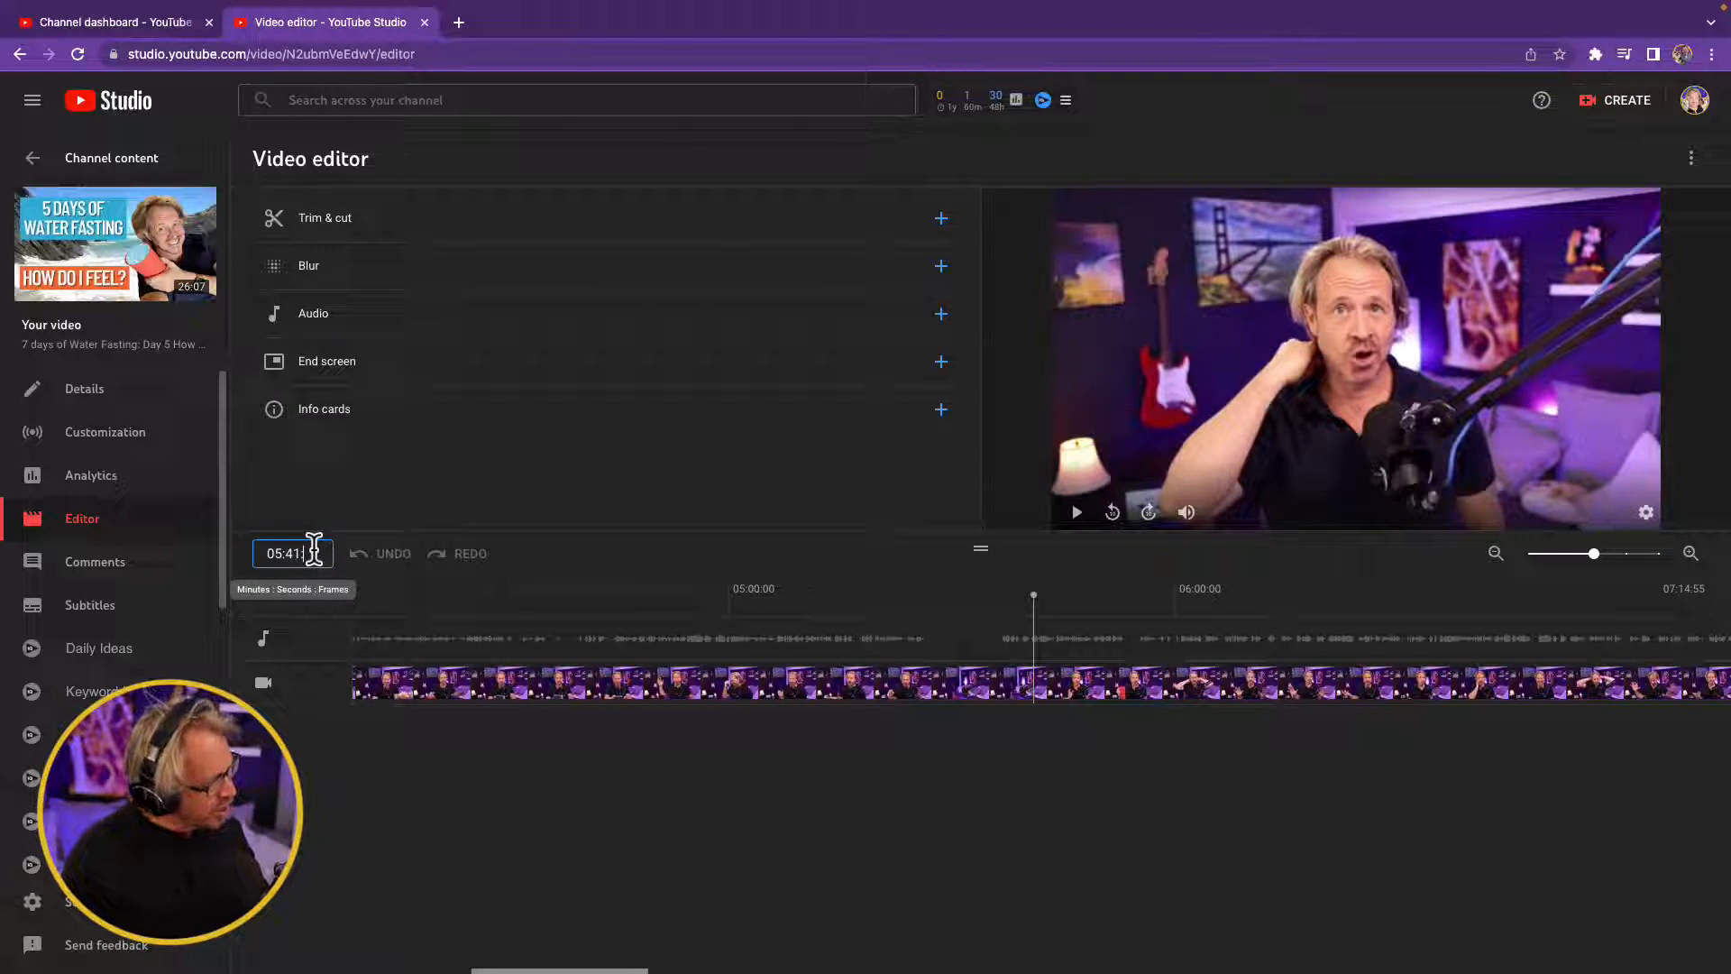
{"action": "type", "text": "42"}
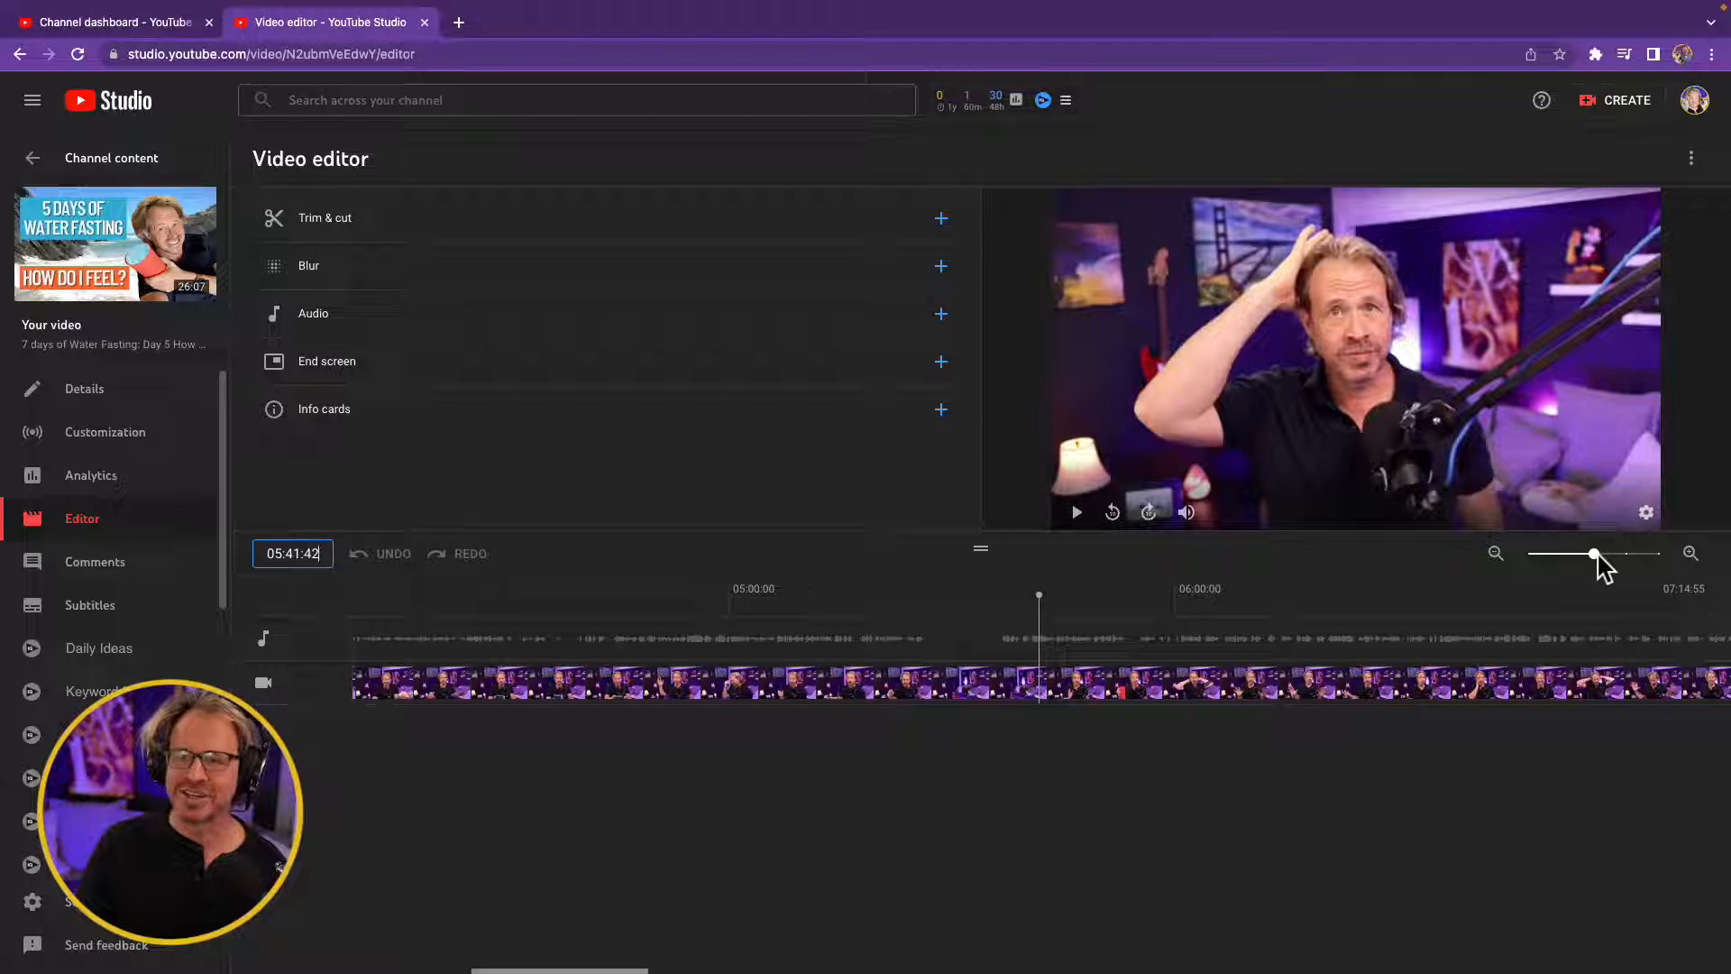
{"action": "left_click", "coordinate": [1078, 514]}
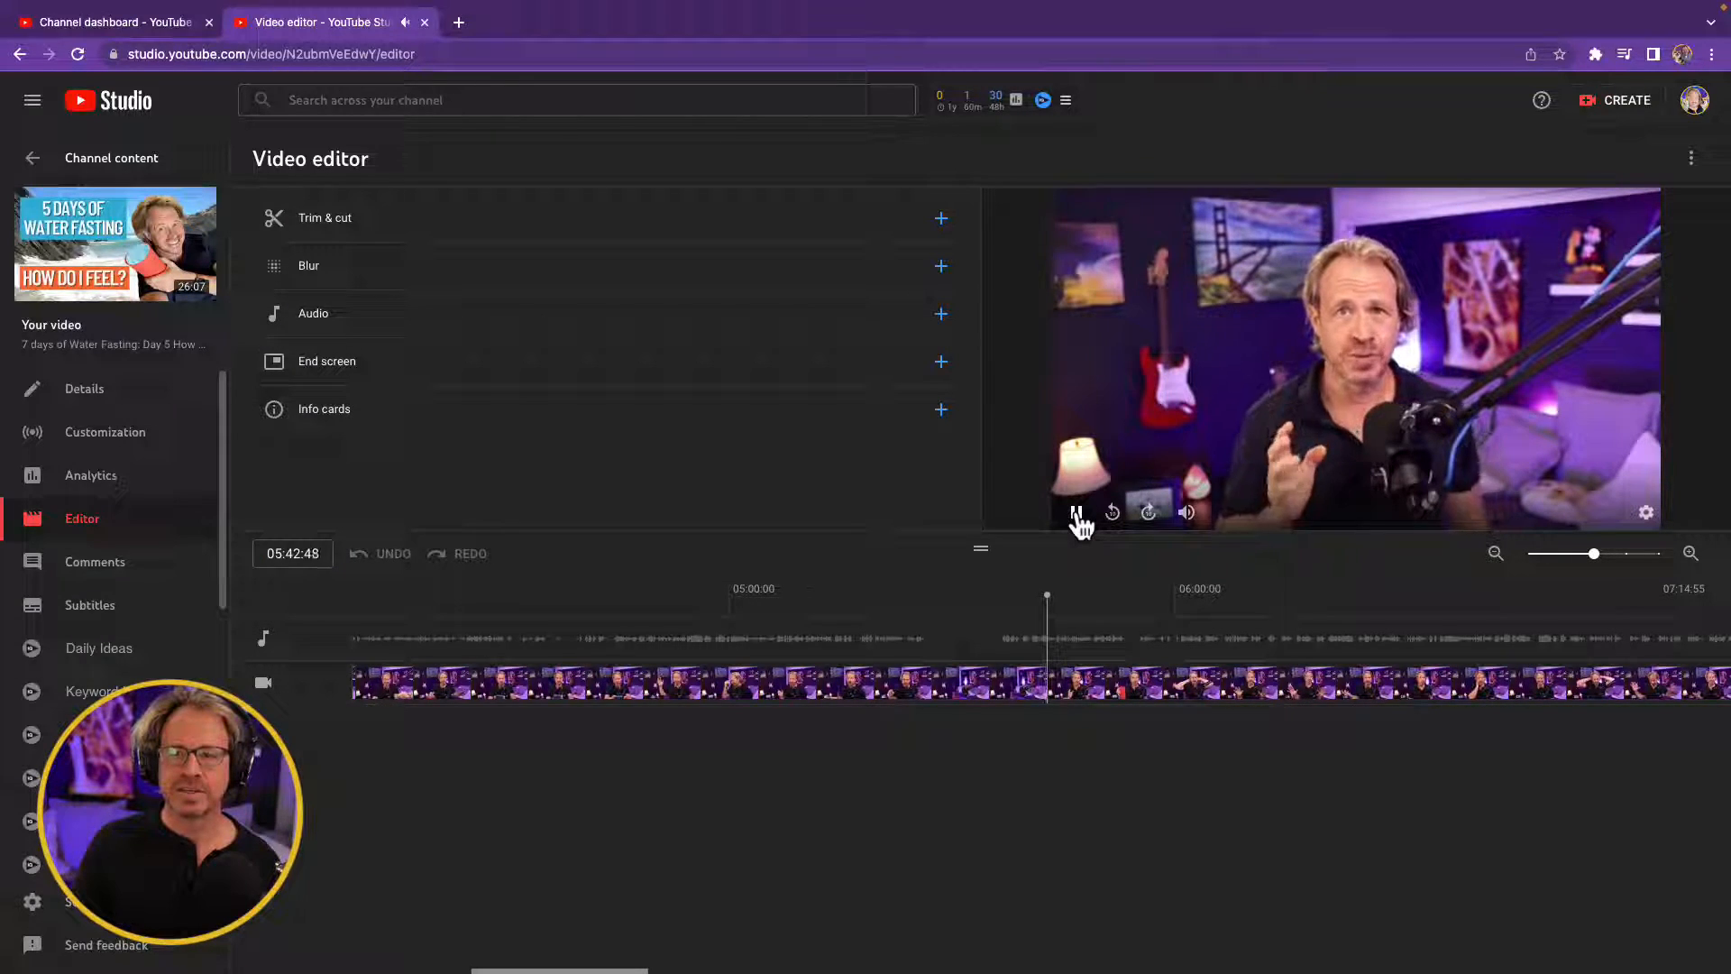
{"action": "left_click", "coordinate": [1077, 514]}
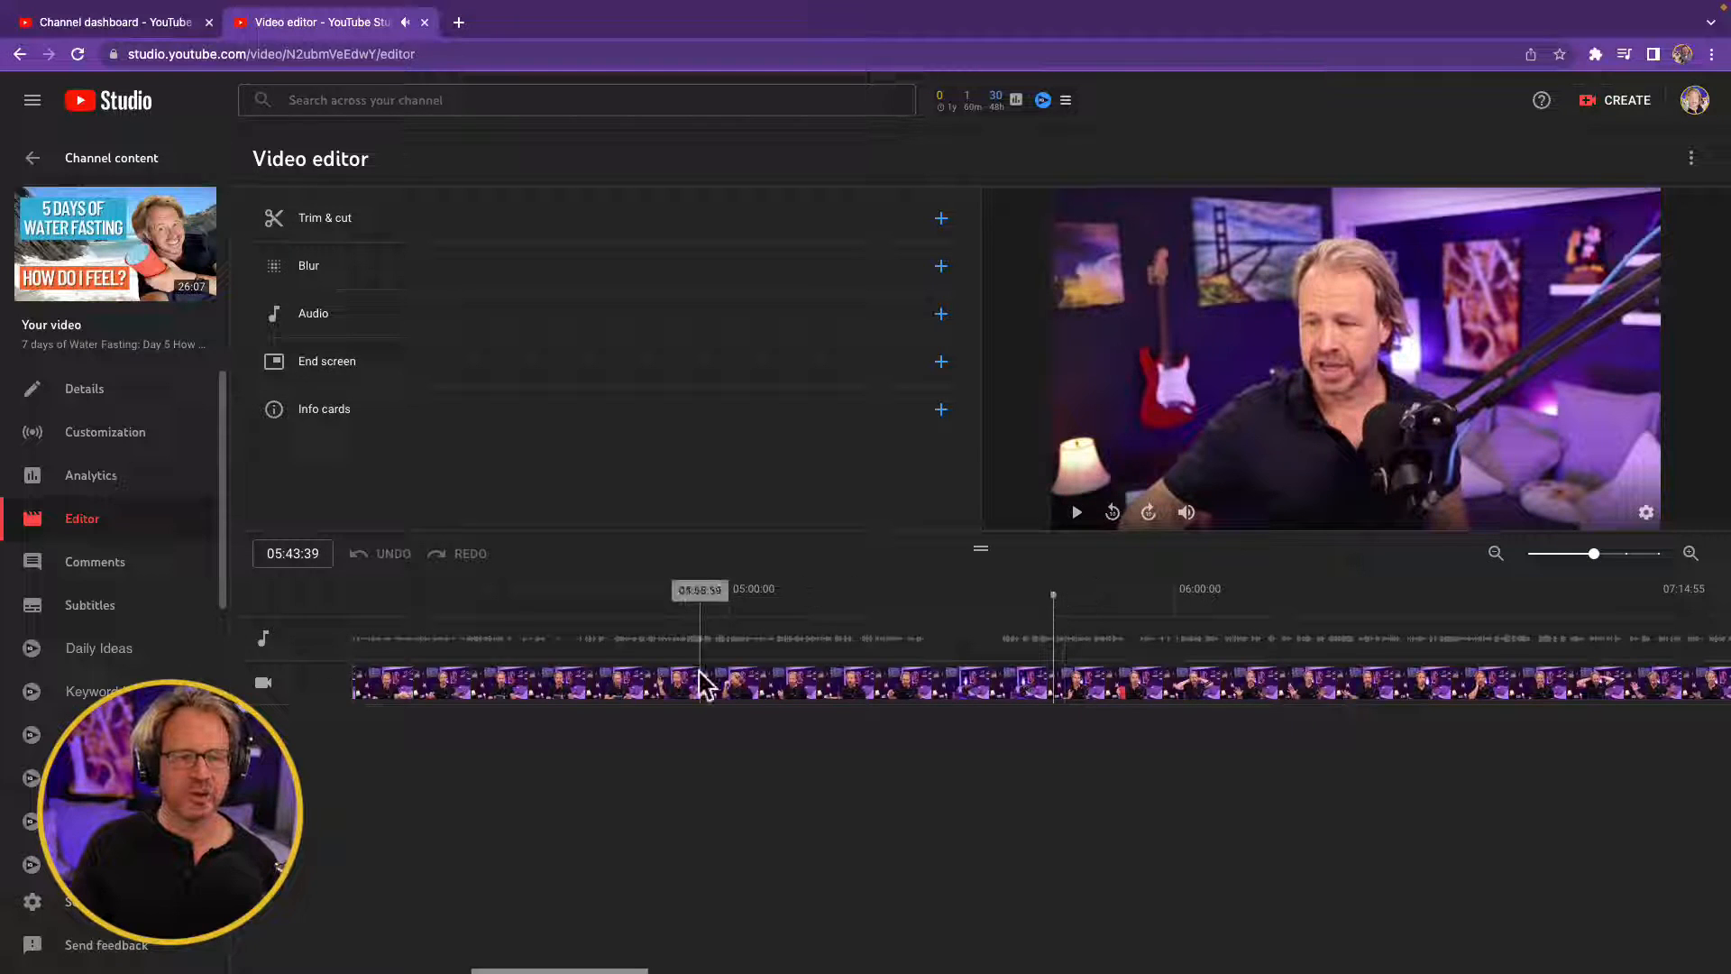
{"action": "left_click", "coordinate": [332, 221]}
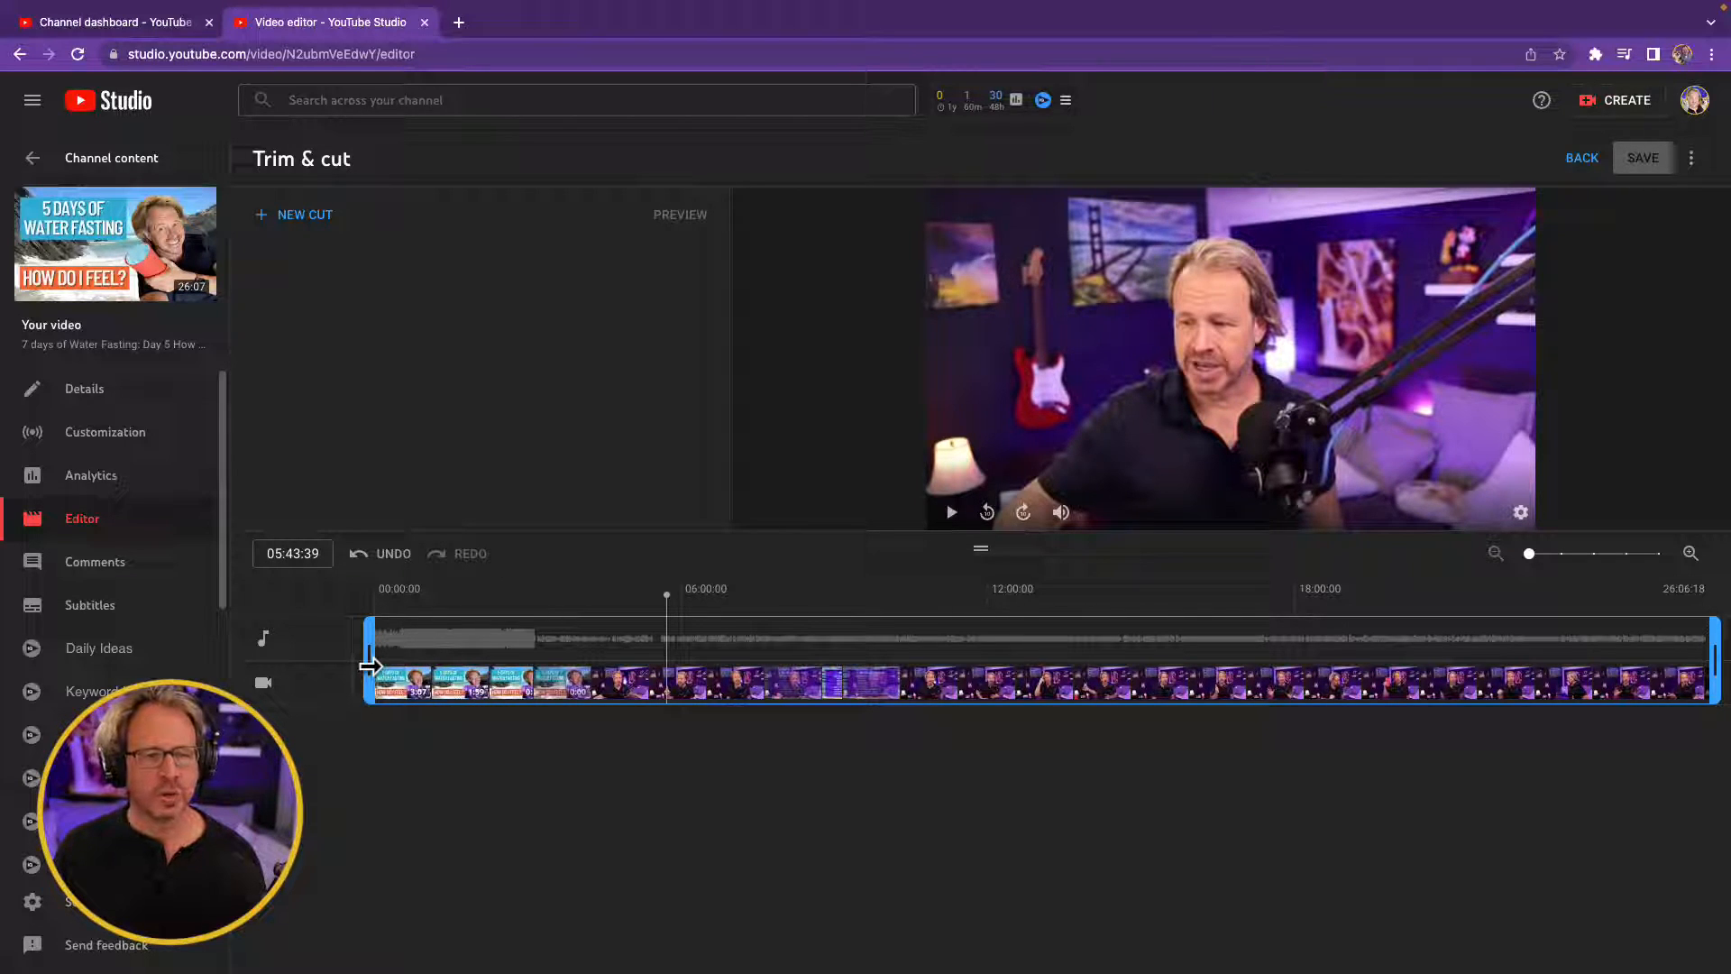
{"action": "mouse_move", "coordinate": [370, 666]}
{"action": "left_mouse_down"}
{"action": "mouse_move", "coordinate": [479, 651]}
{"action": "mouse_move", "coordinate": [347, 663]}
{"action": "left_mouse_up"}
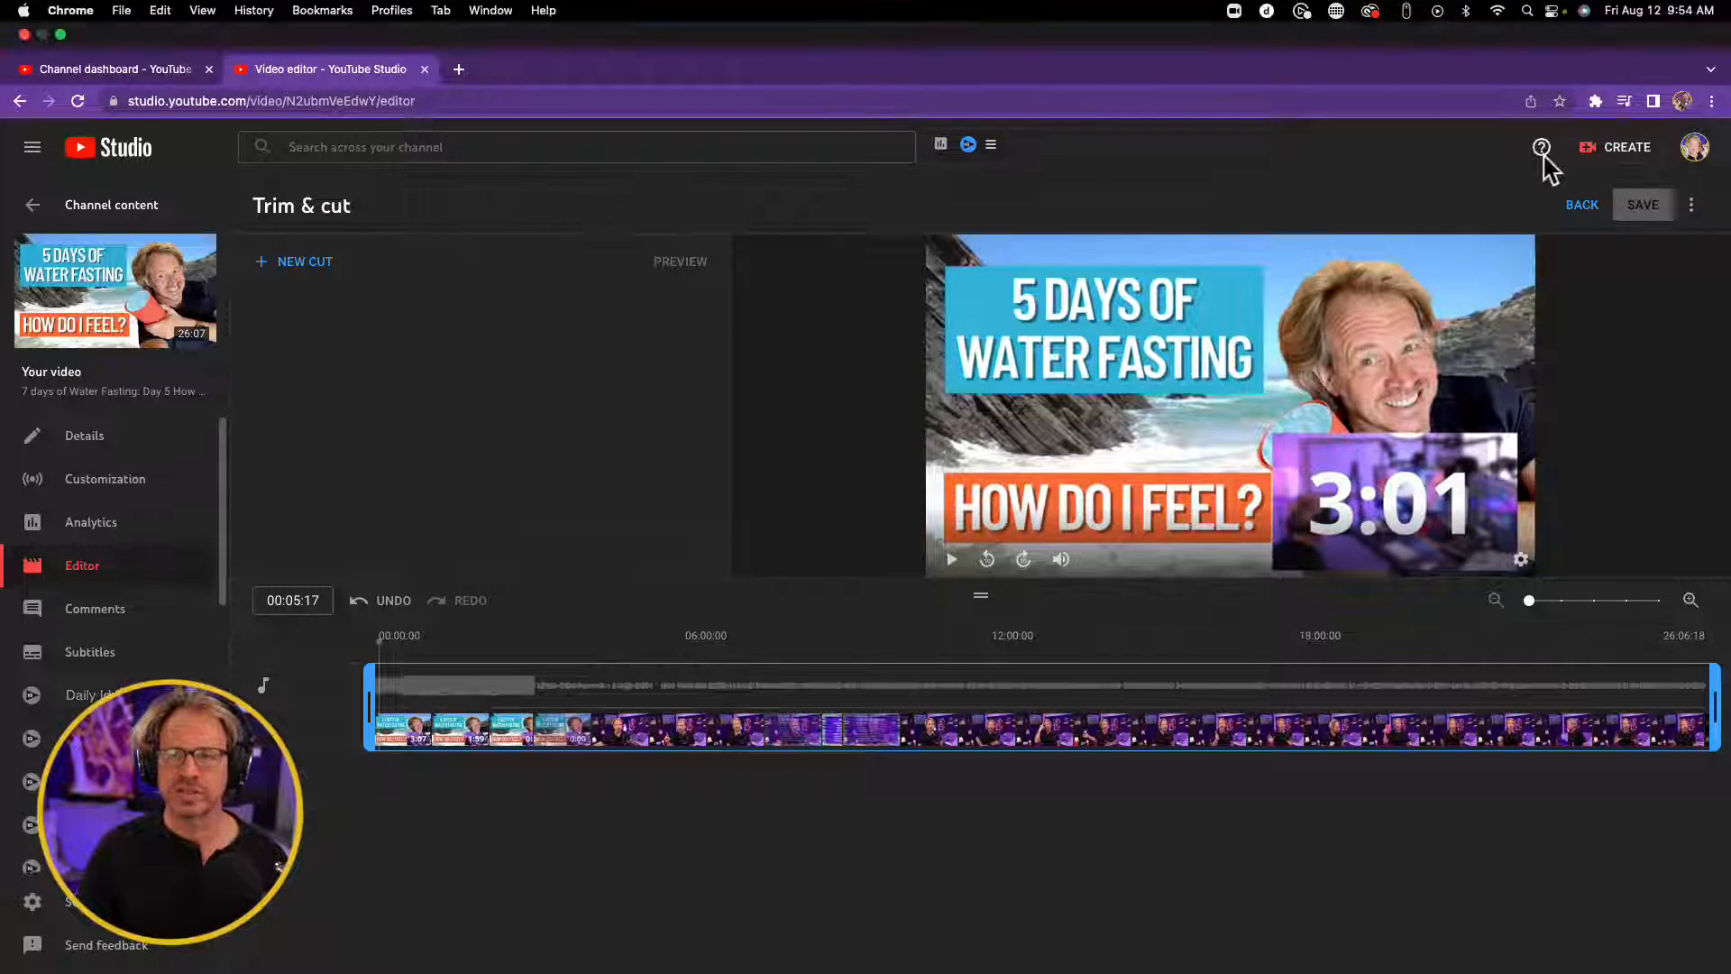
{"action": "left_click", "coordinate": [1575, 159]}
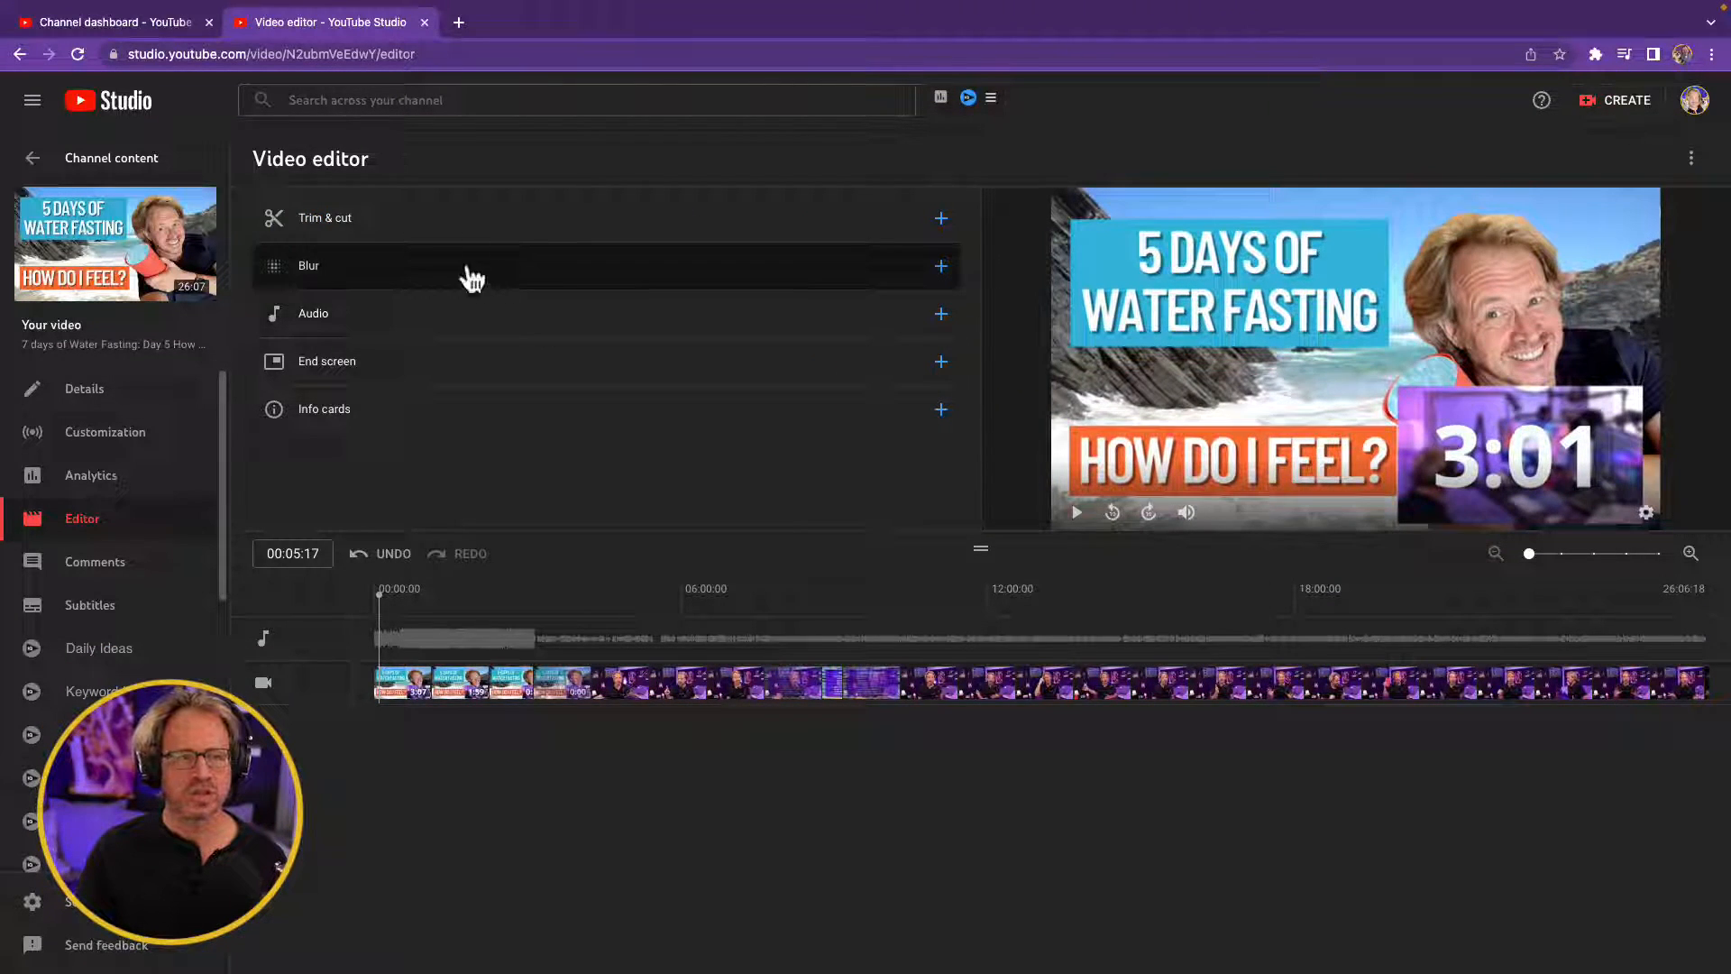
- Add a cut to the video that removes everything from 00:00:00 to 05:41:42
{"action": "left_click", "coordinate": [402, 223]}
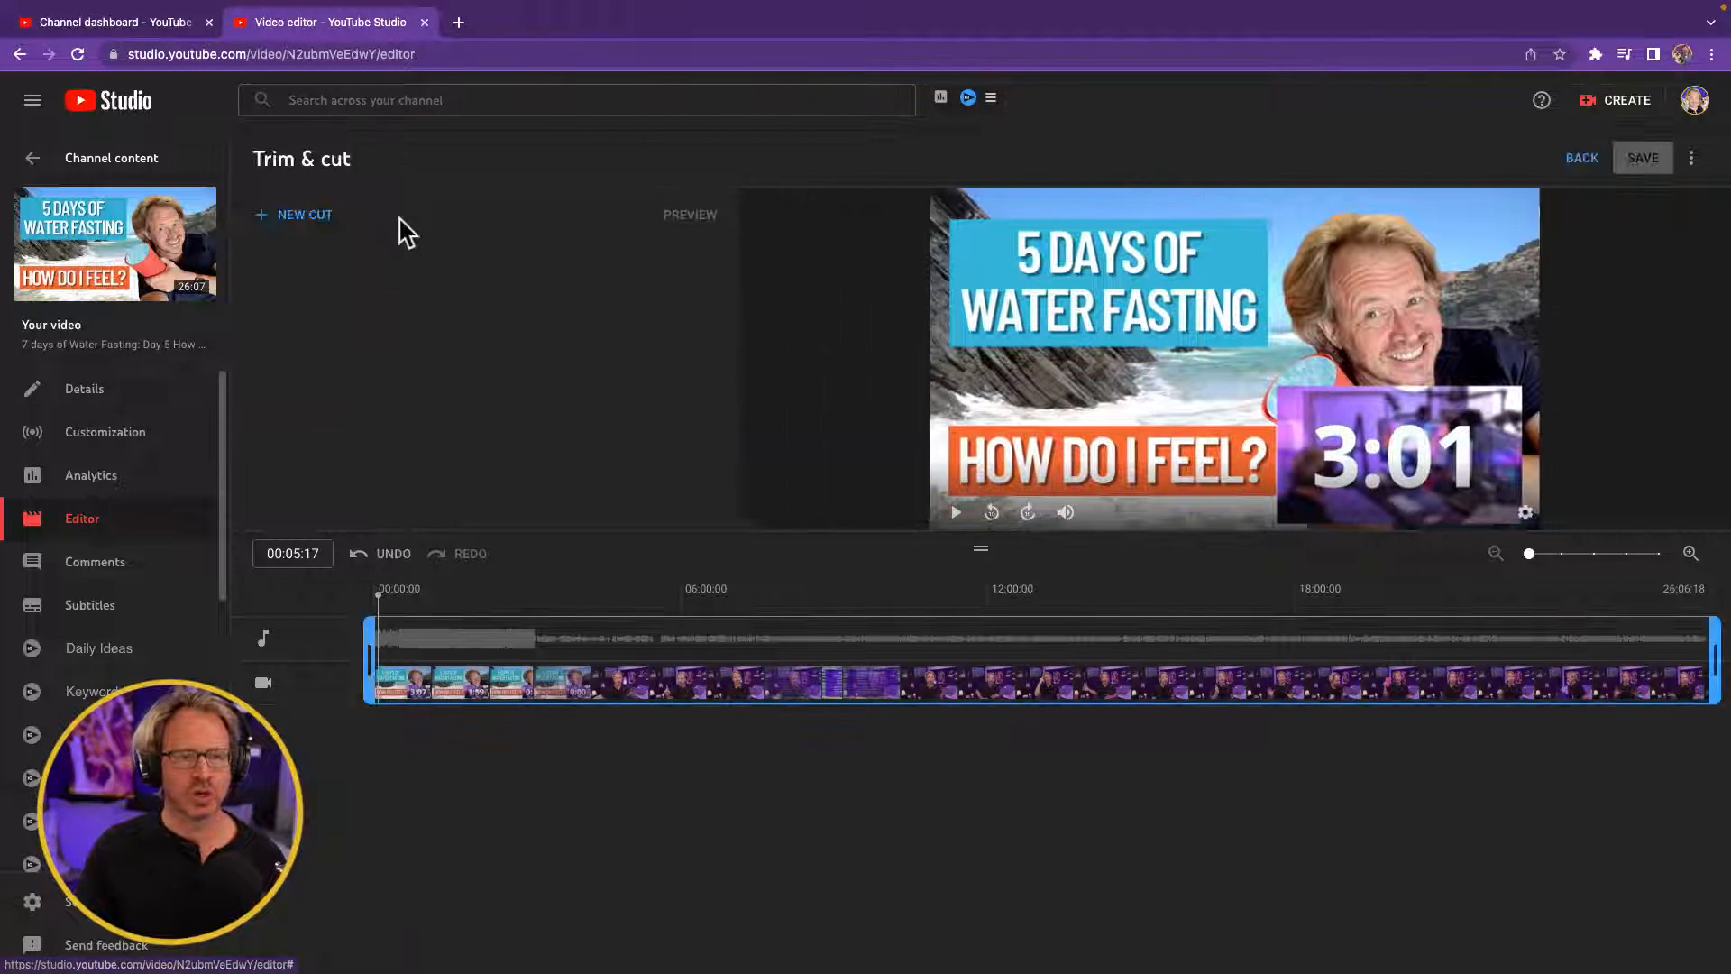
{"action": "left_click", "coordinate": [307, 217]}
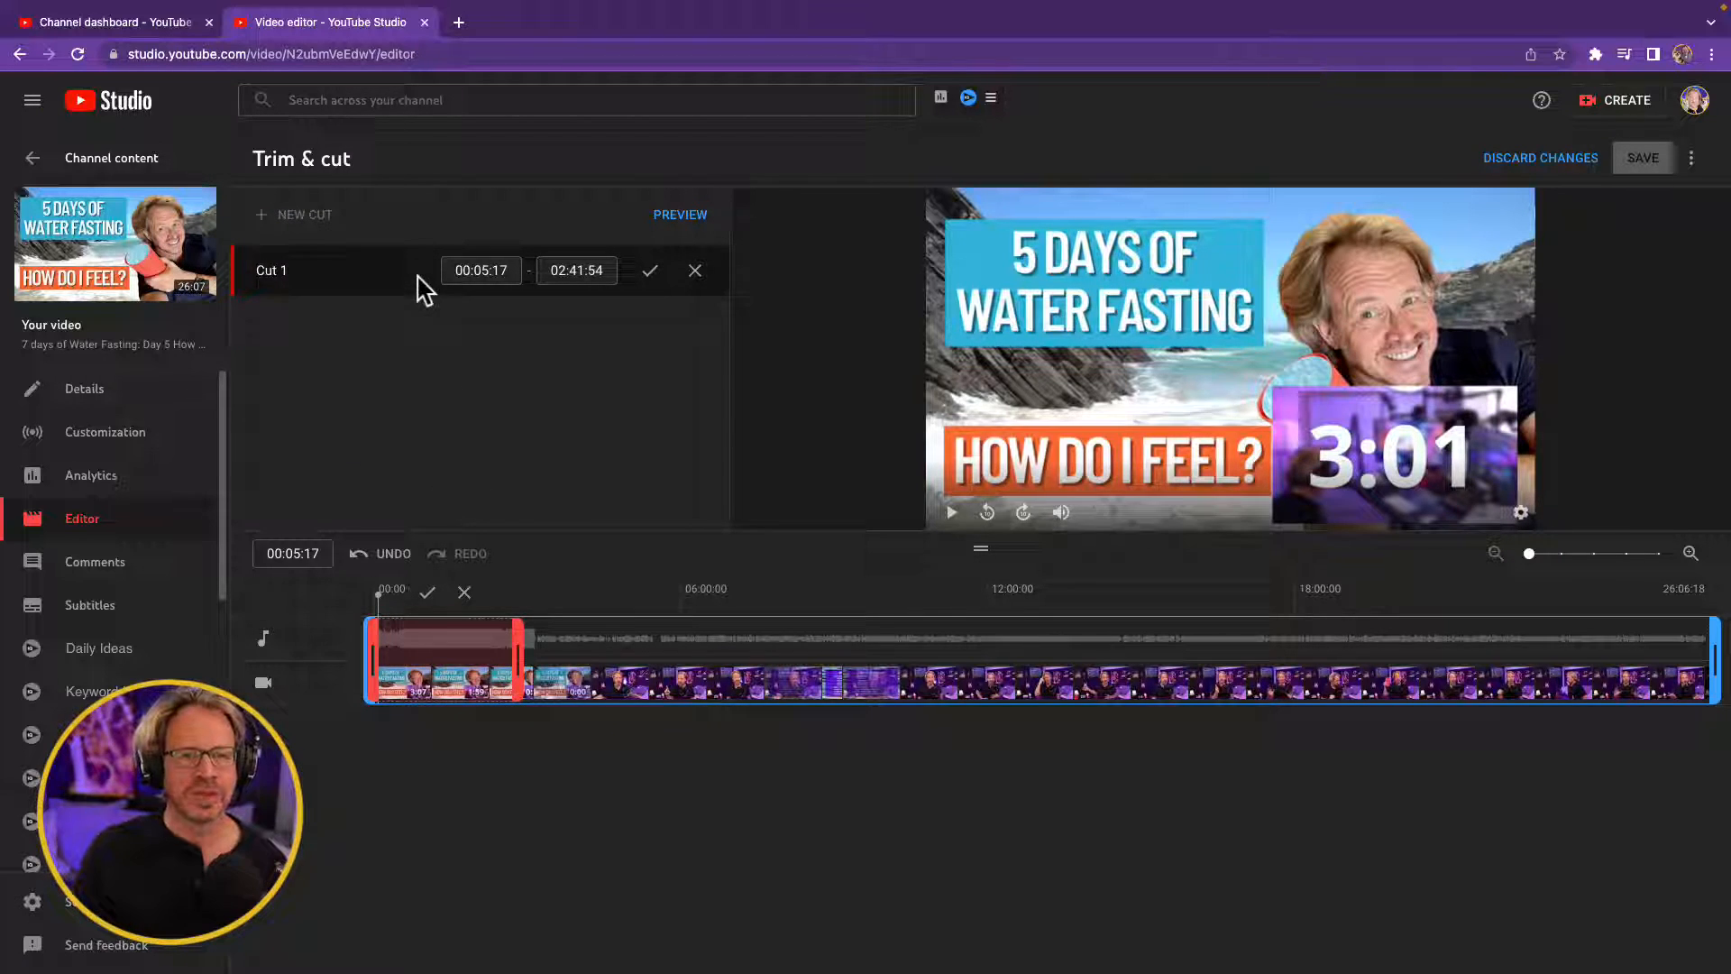
{"action": "key", "text": "BackSpace"}
{"action": "key", "text": "BackSpace"}
{"action": "key", "text": "BackSpace"}
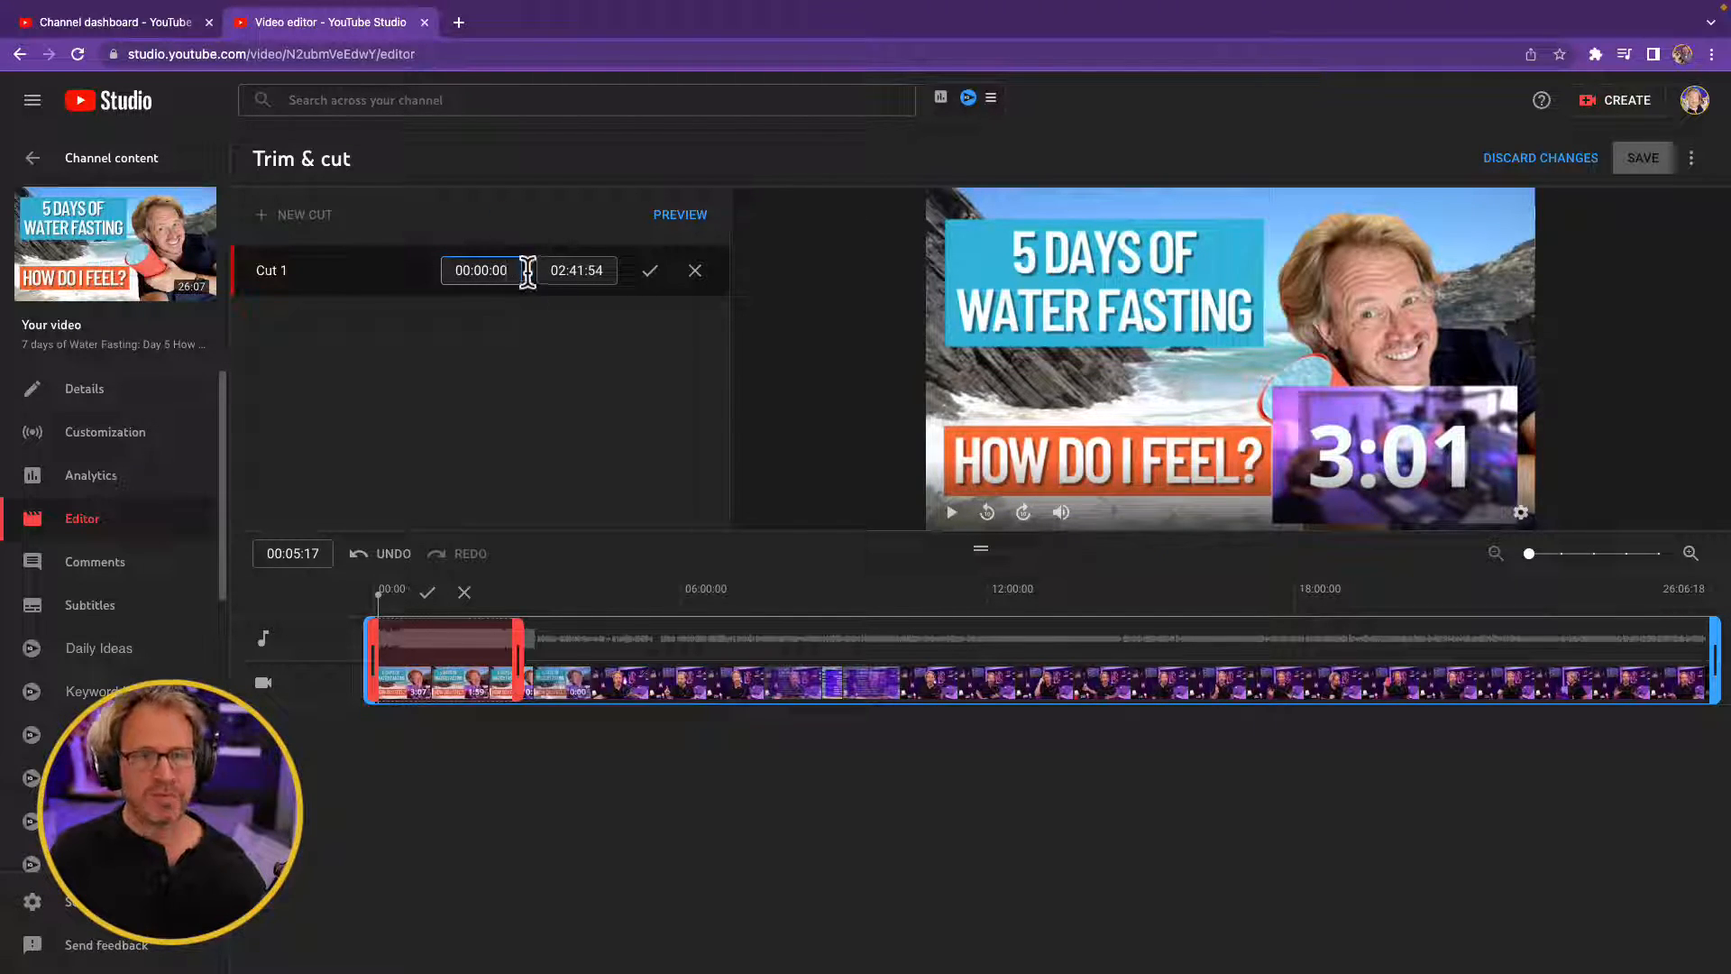
{"action": "left_click", "coordinate": [556, 272]}
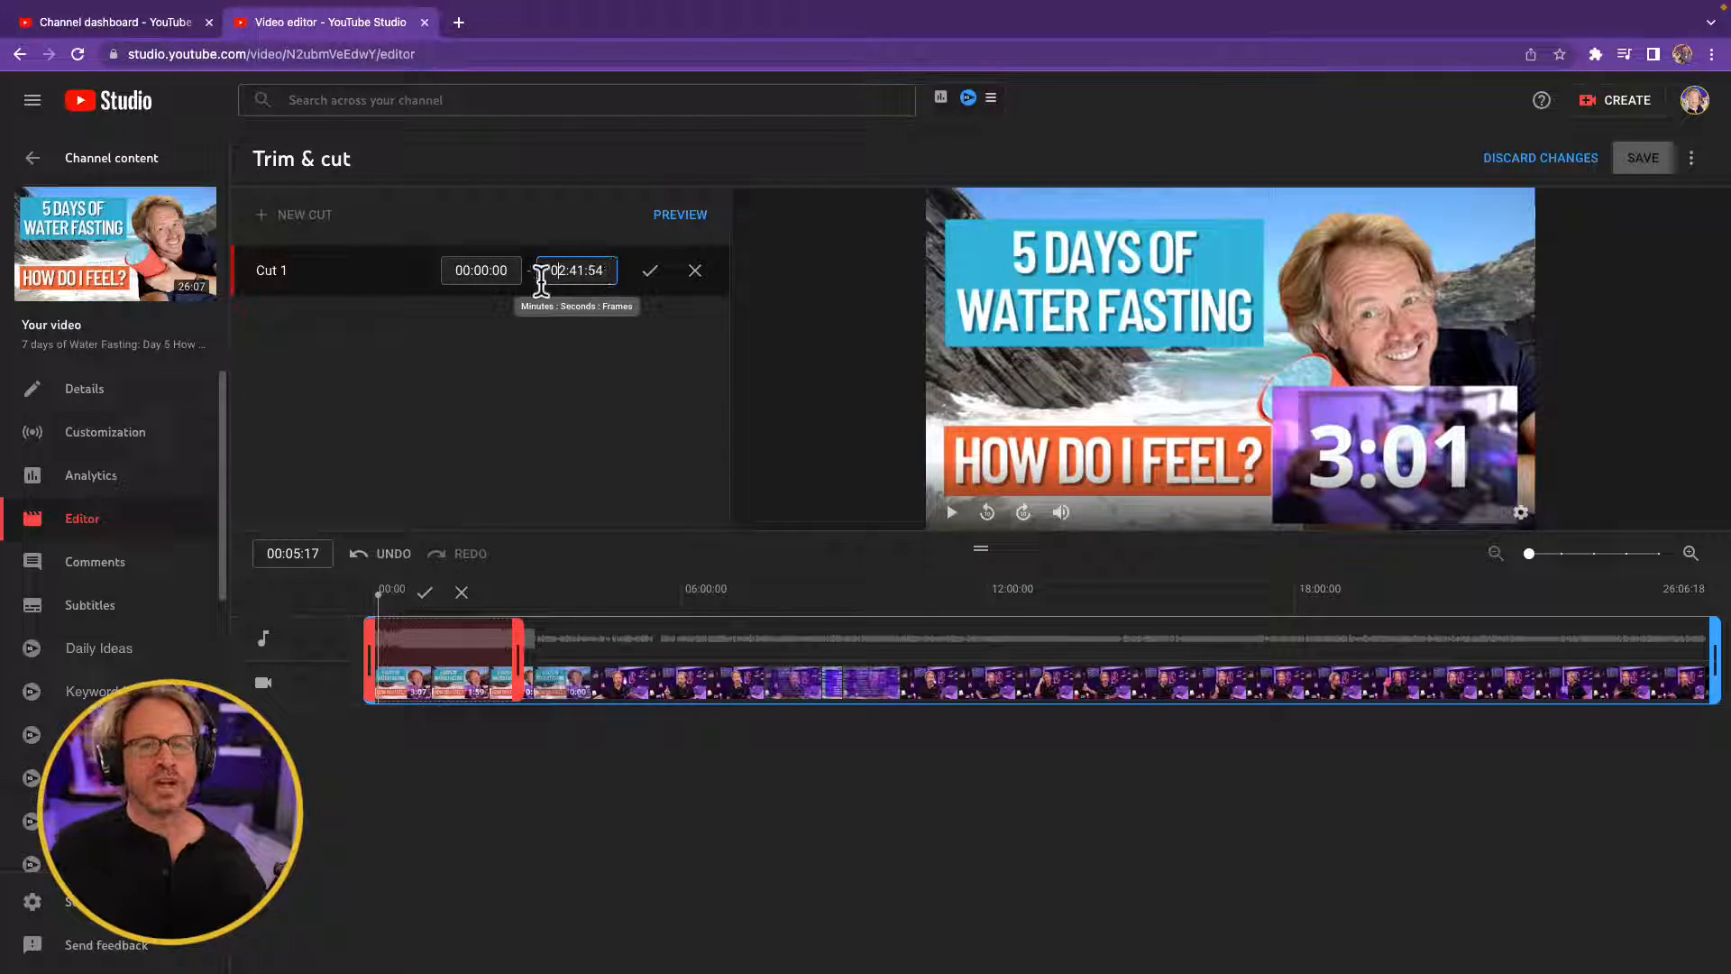
{"action": "left_click", "coordinate": [600, 270]}
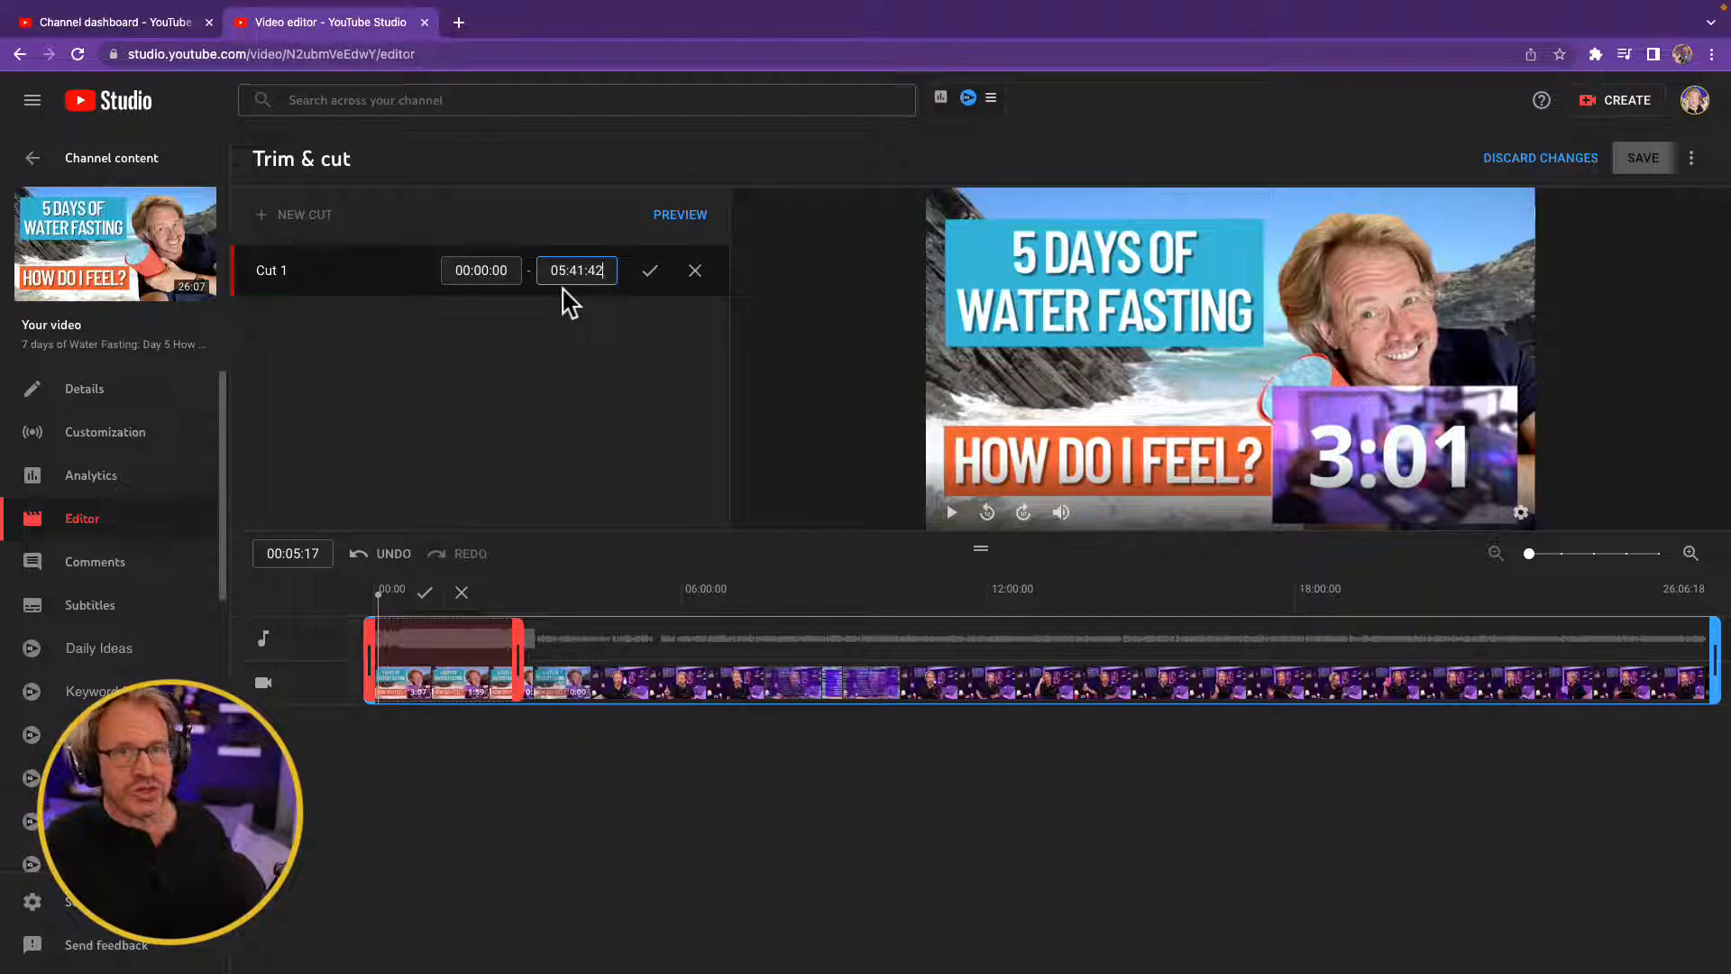
{"action": "left_click", "coordinate": [651, 272]}
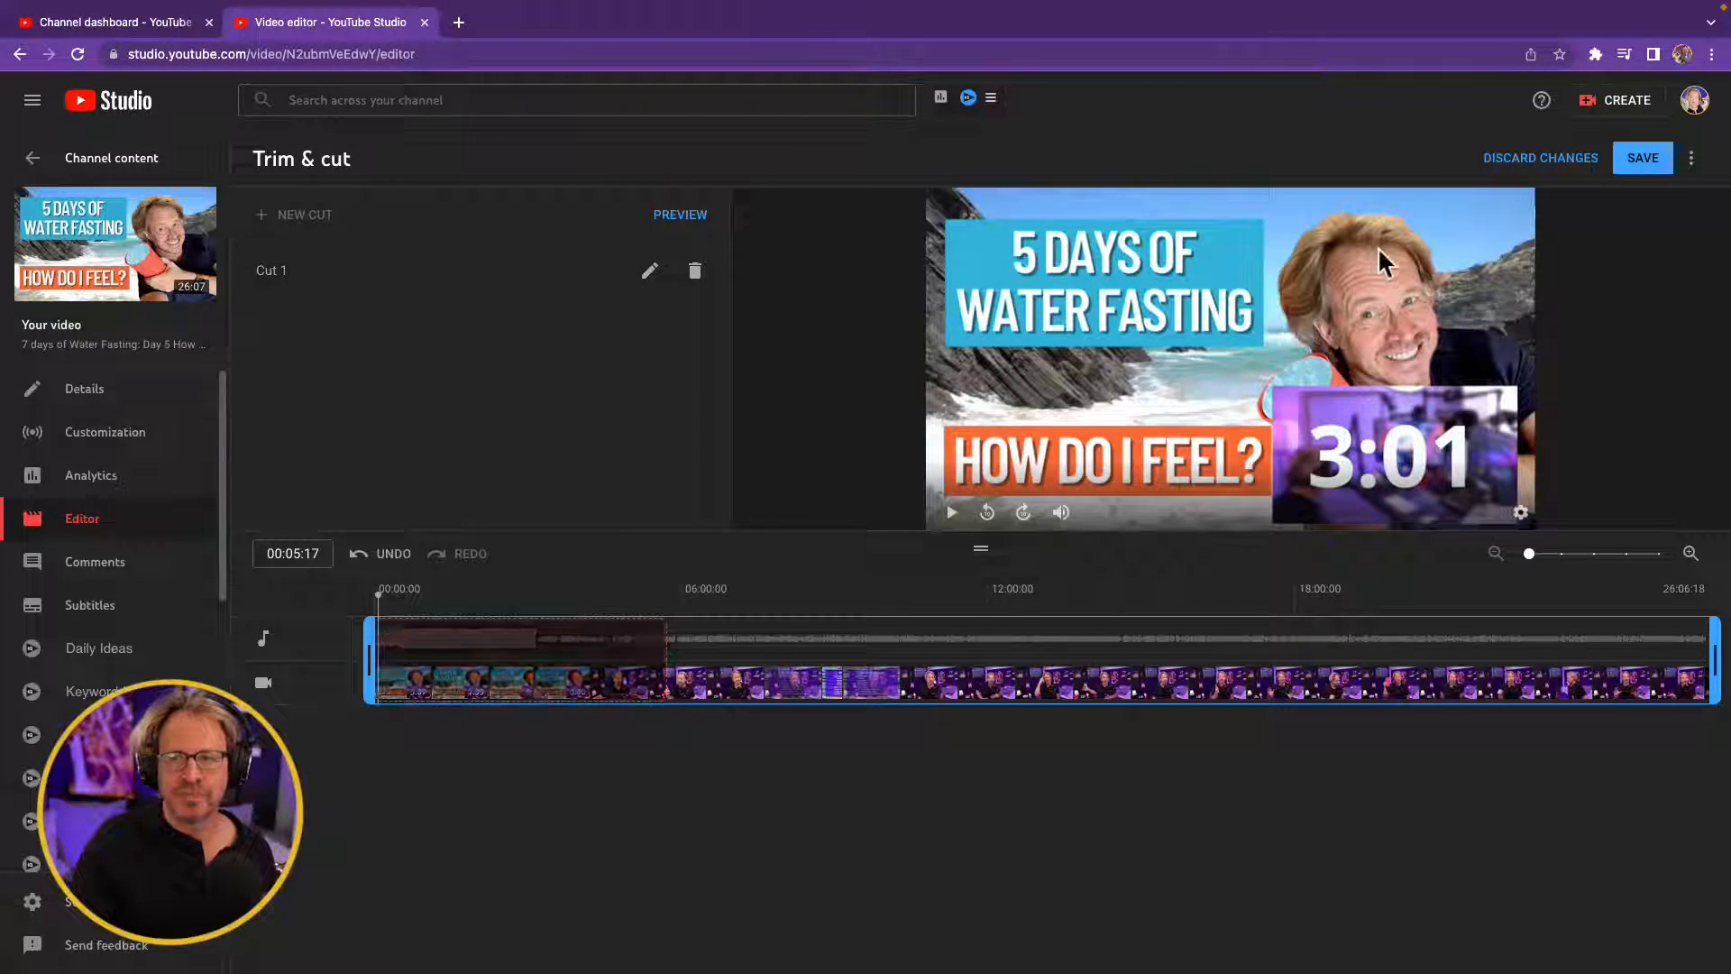
- Save the trimmed video and confirm applying the changes
{"action": "left_click", "coordinate": [1645, 162]}
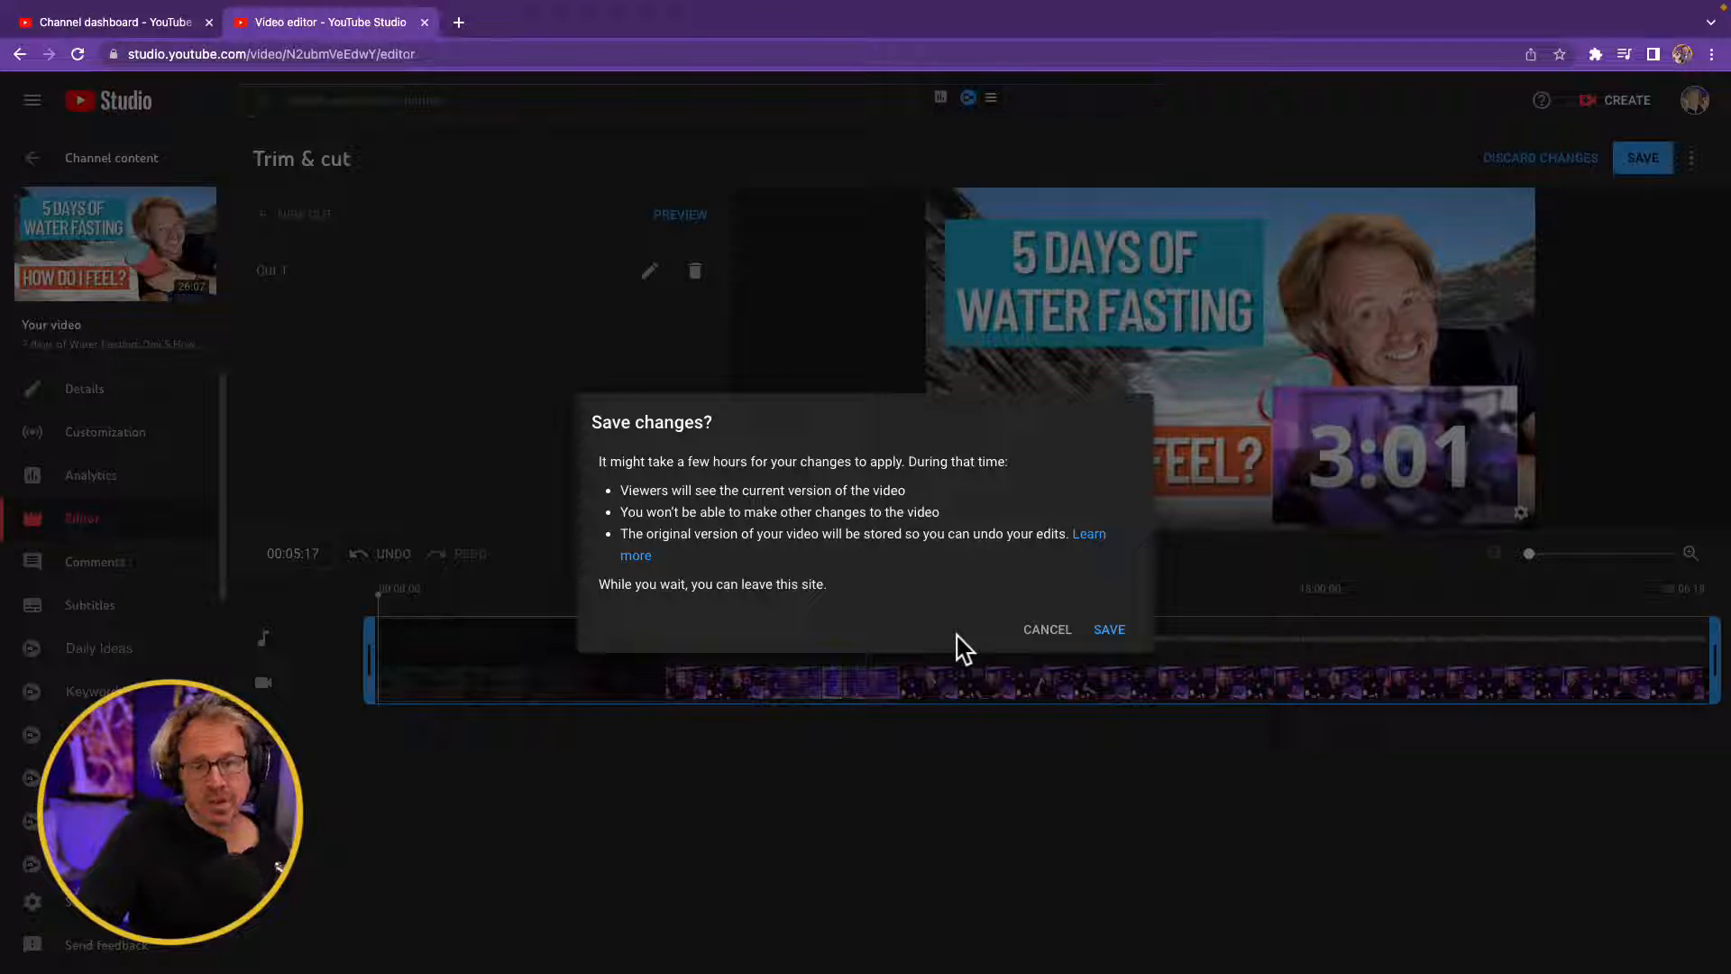
{"action": "left_click", "coordinate": [1035, 635]}
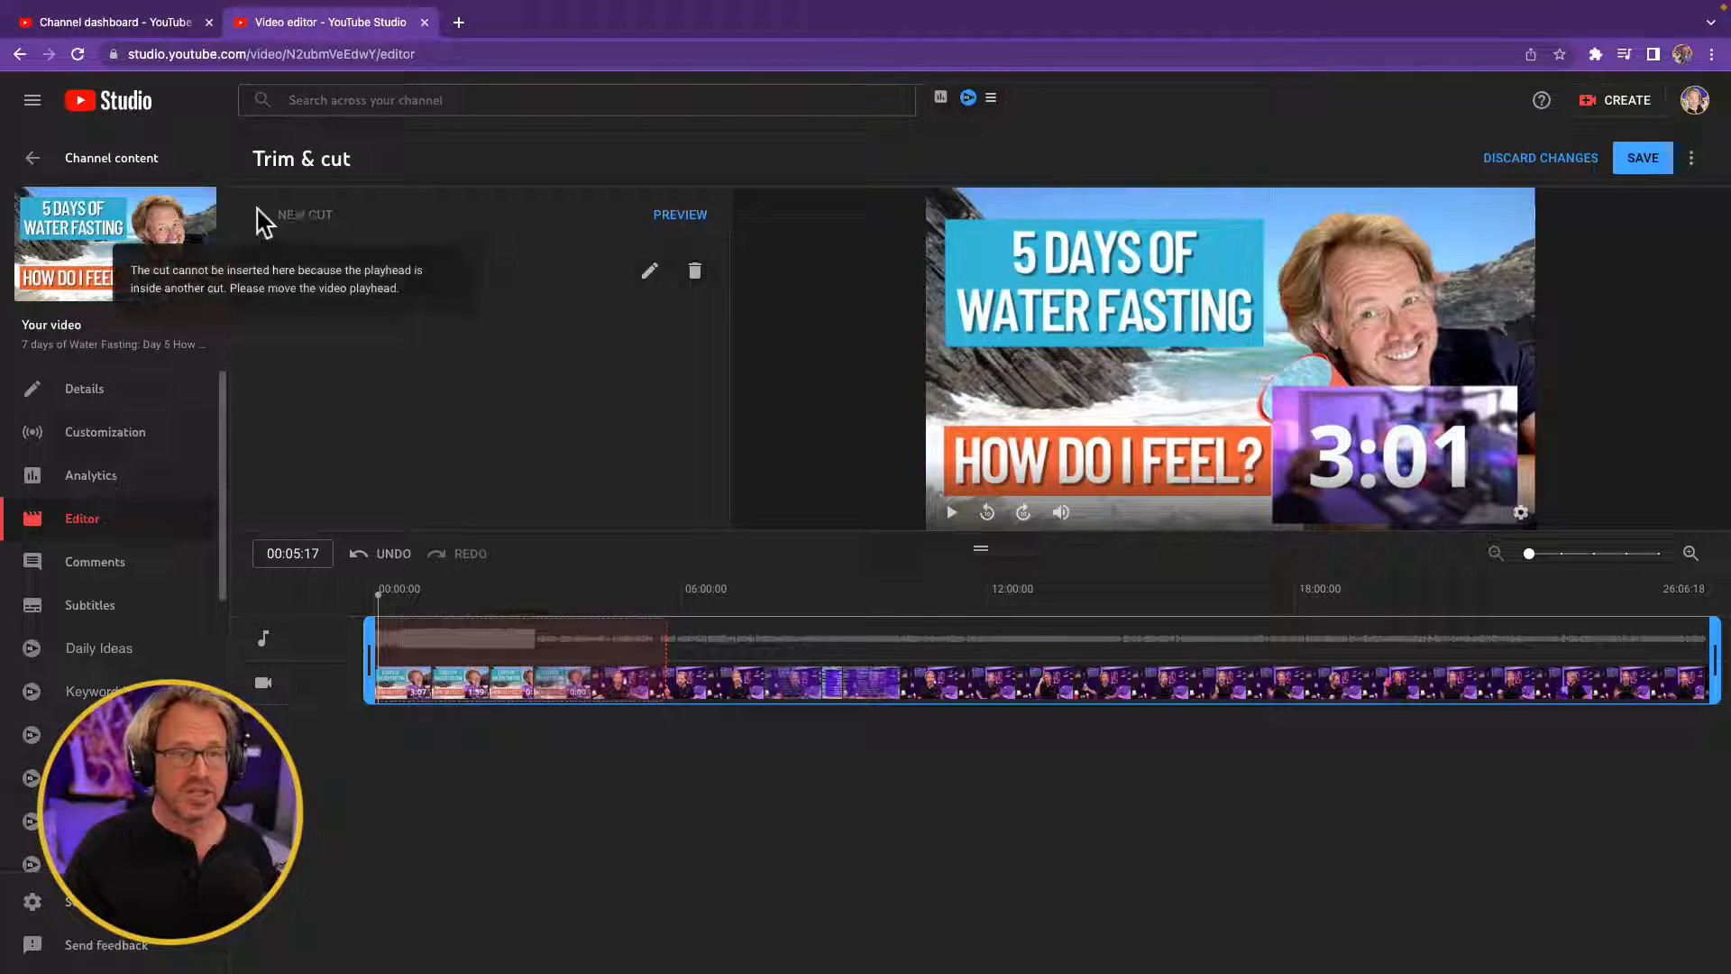
{"action": "left_click", "coordinate": [1642, 158]}
{"action": "left_click", "coordinate": [1105, 631]}
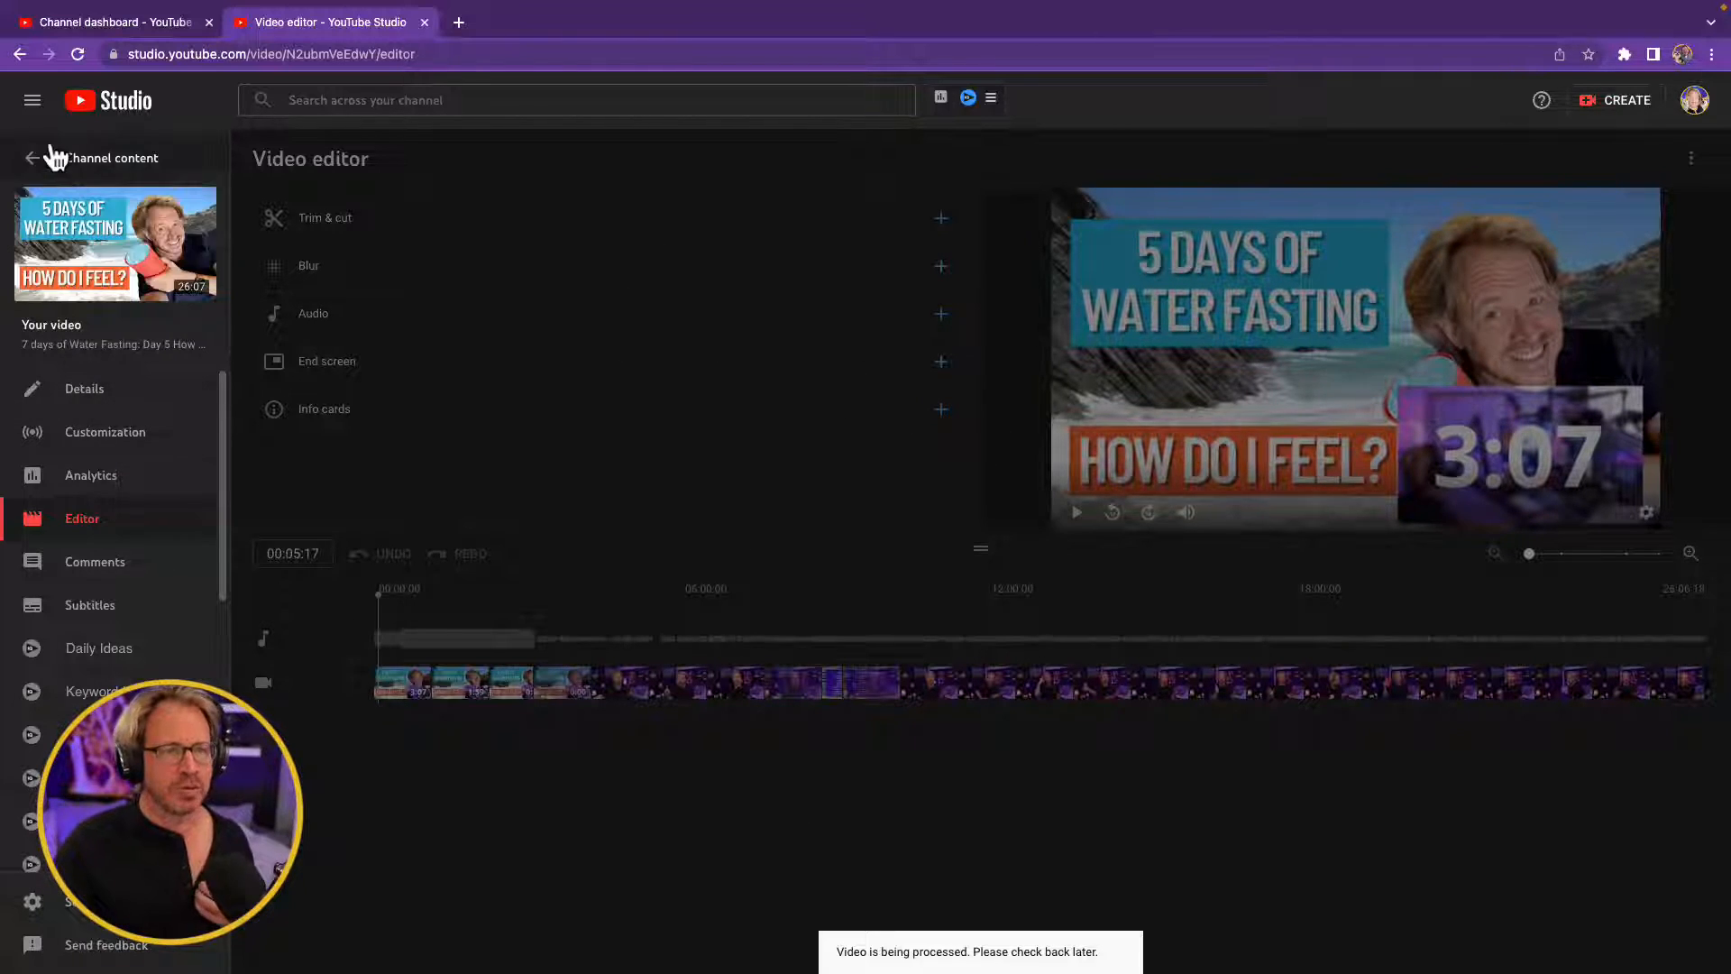
- Return to the video's details page, play its preview to check the current version, and reopen the editor
{"action": "left_click", "coordinate": [19, 54]}
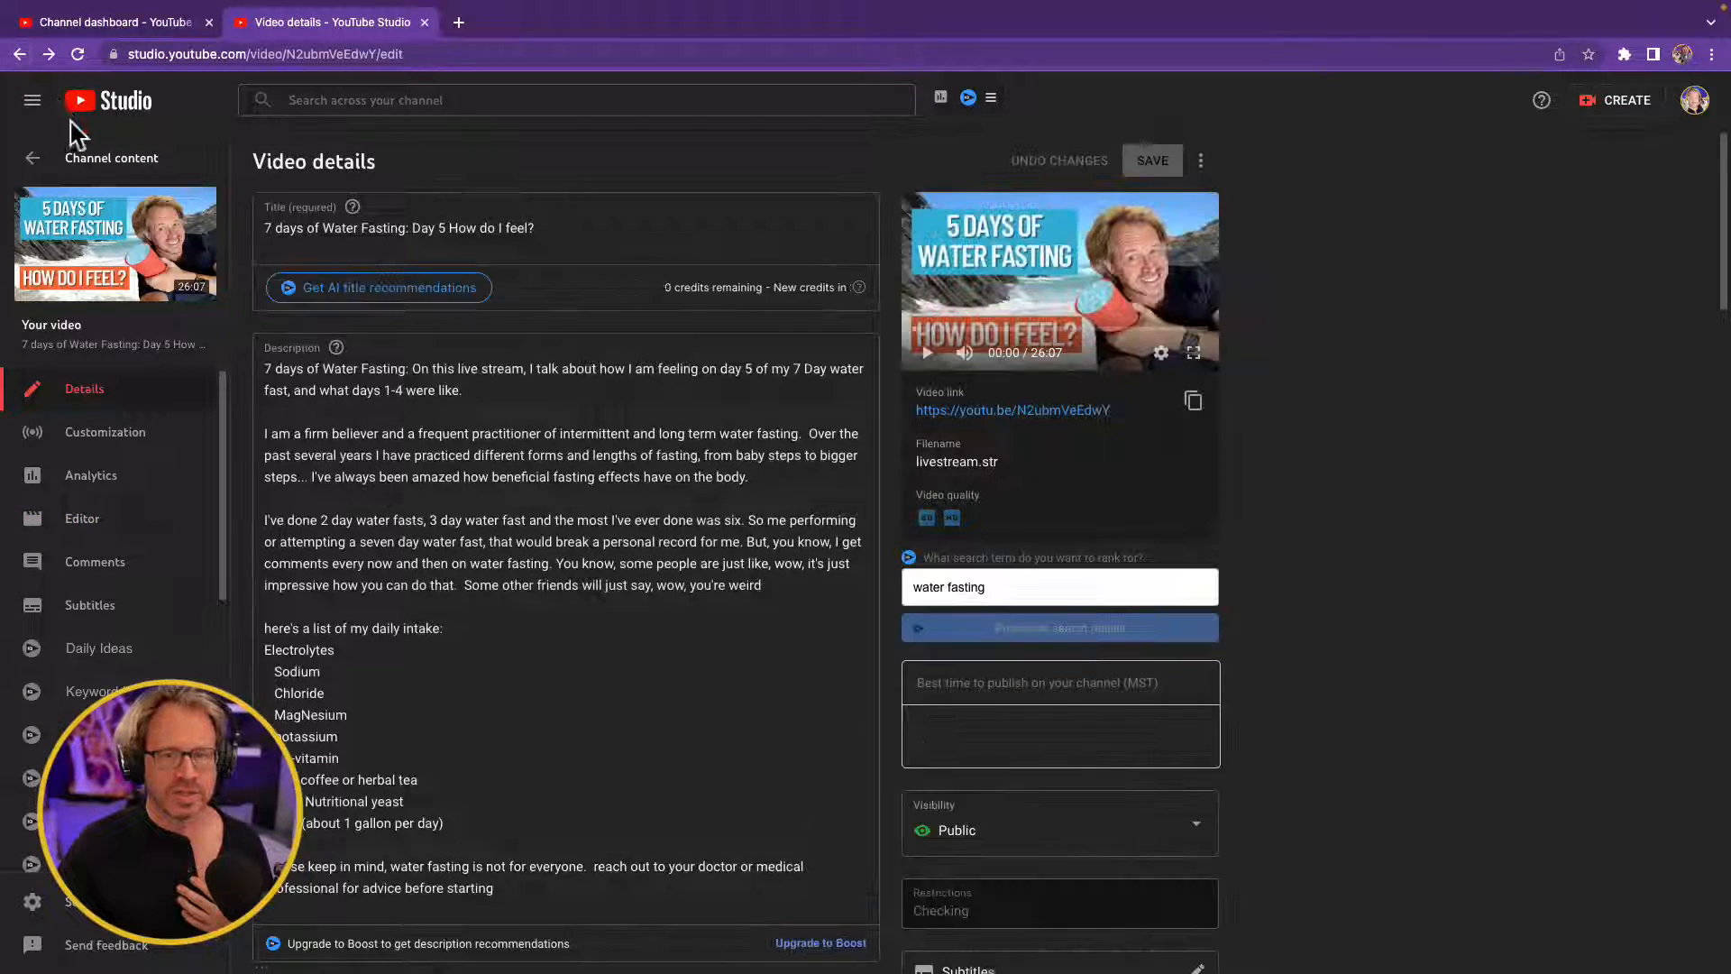
{"action": "scroll", "coordinate": [573, 680], "scroll_direction": "down", "scroll_amount": 3}
{"action": "scroll", "coordinate": [572, 688], "scroll_direction": "up", "scroll_amount": 3}
{"action": "left_click", "coordinate": [1039, 288]}
{"action": "left_click", "coordinate": [929, 352]}
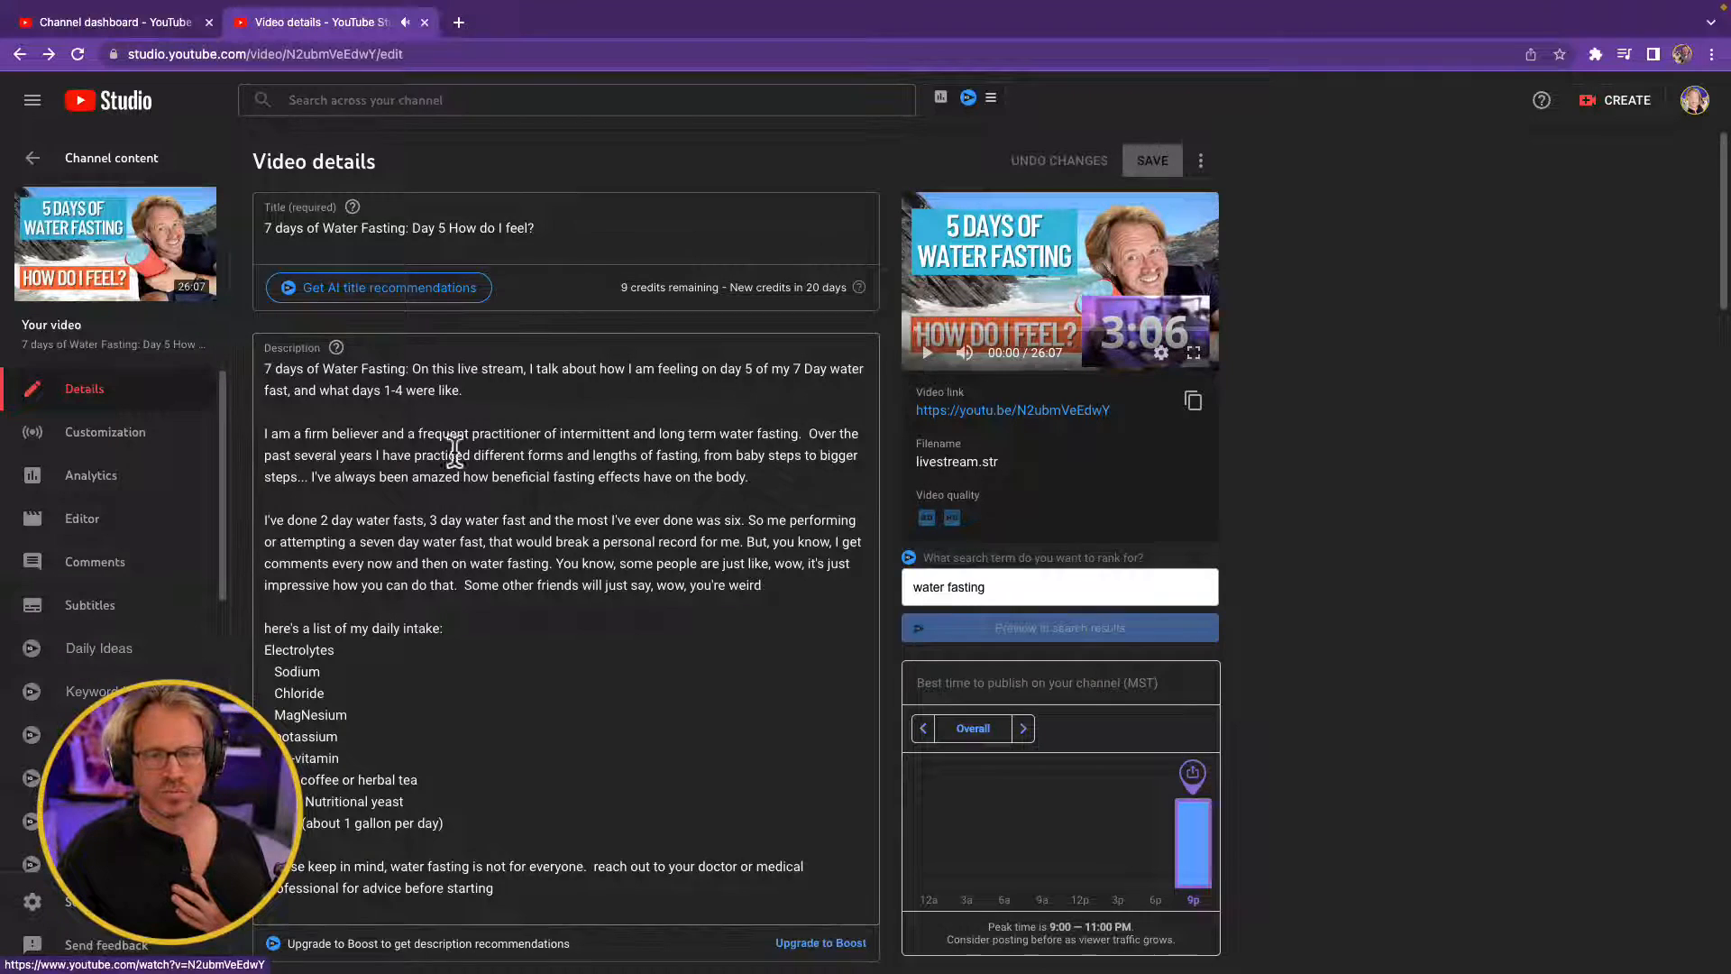
{"action": "left_click", "coordinate": [68, 532]}
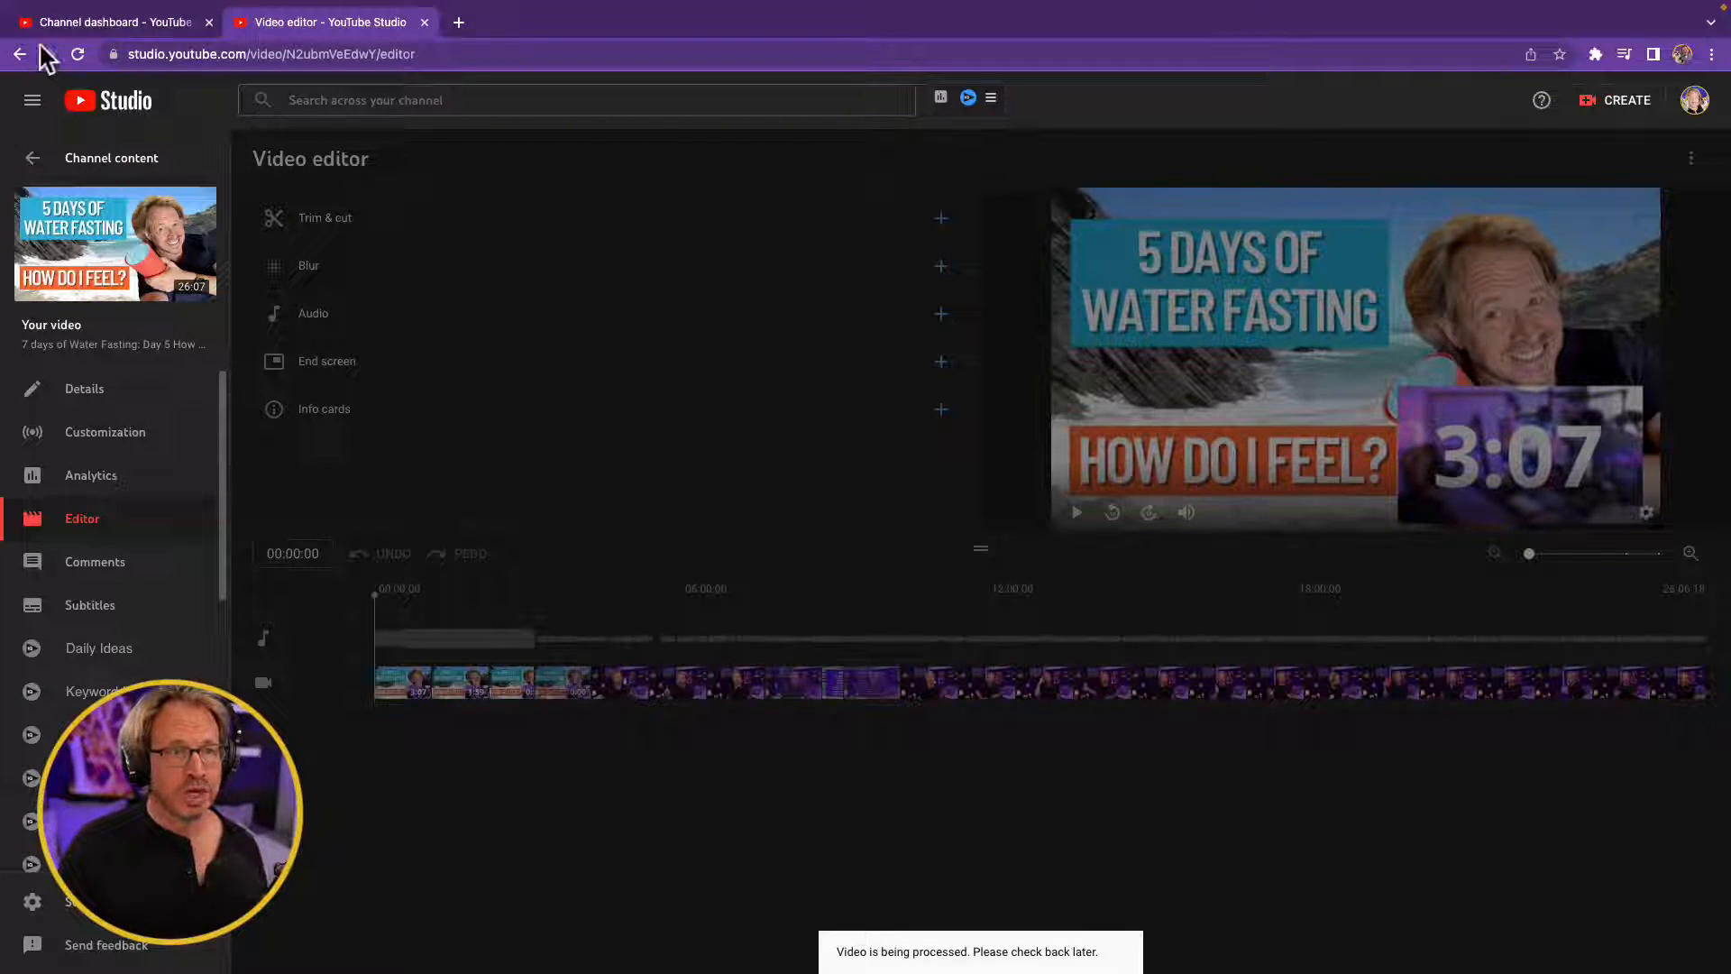
- Take the browser window out of full screen and minimize it
{"action": "mouse_move", "coordinate": [74, 31]}
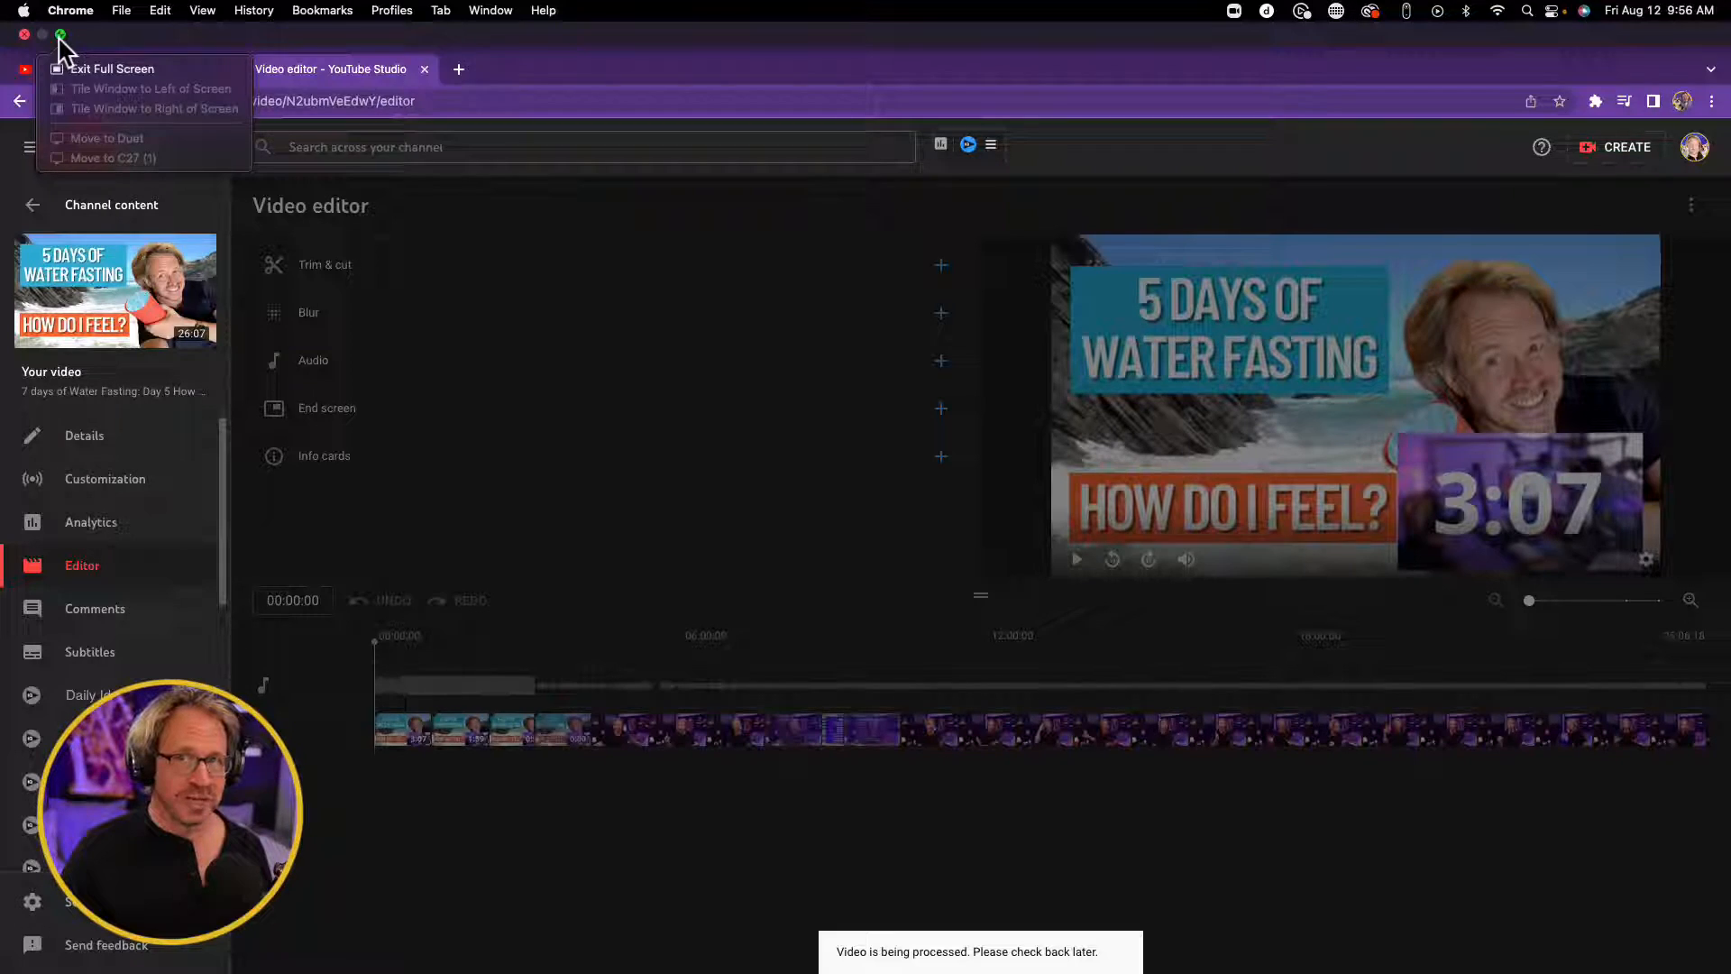
{"action": "left_click", "coordinate": [60, 38]}
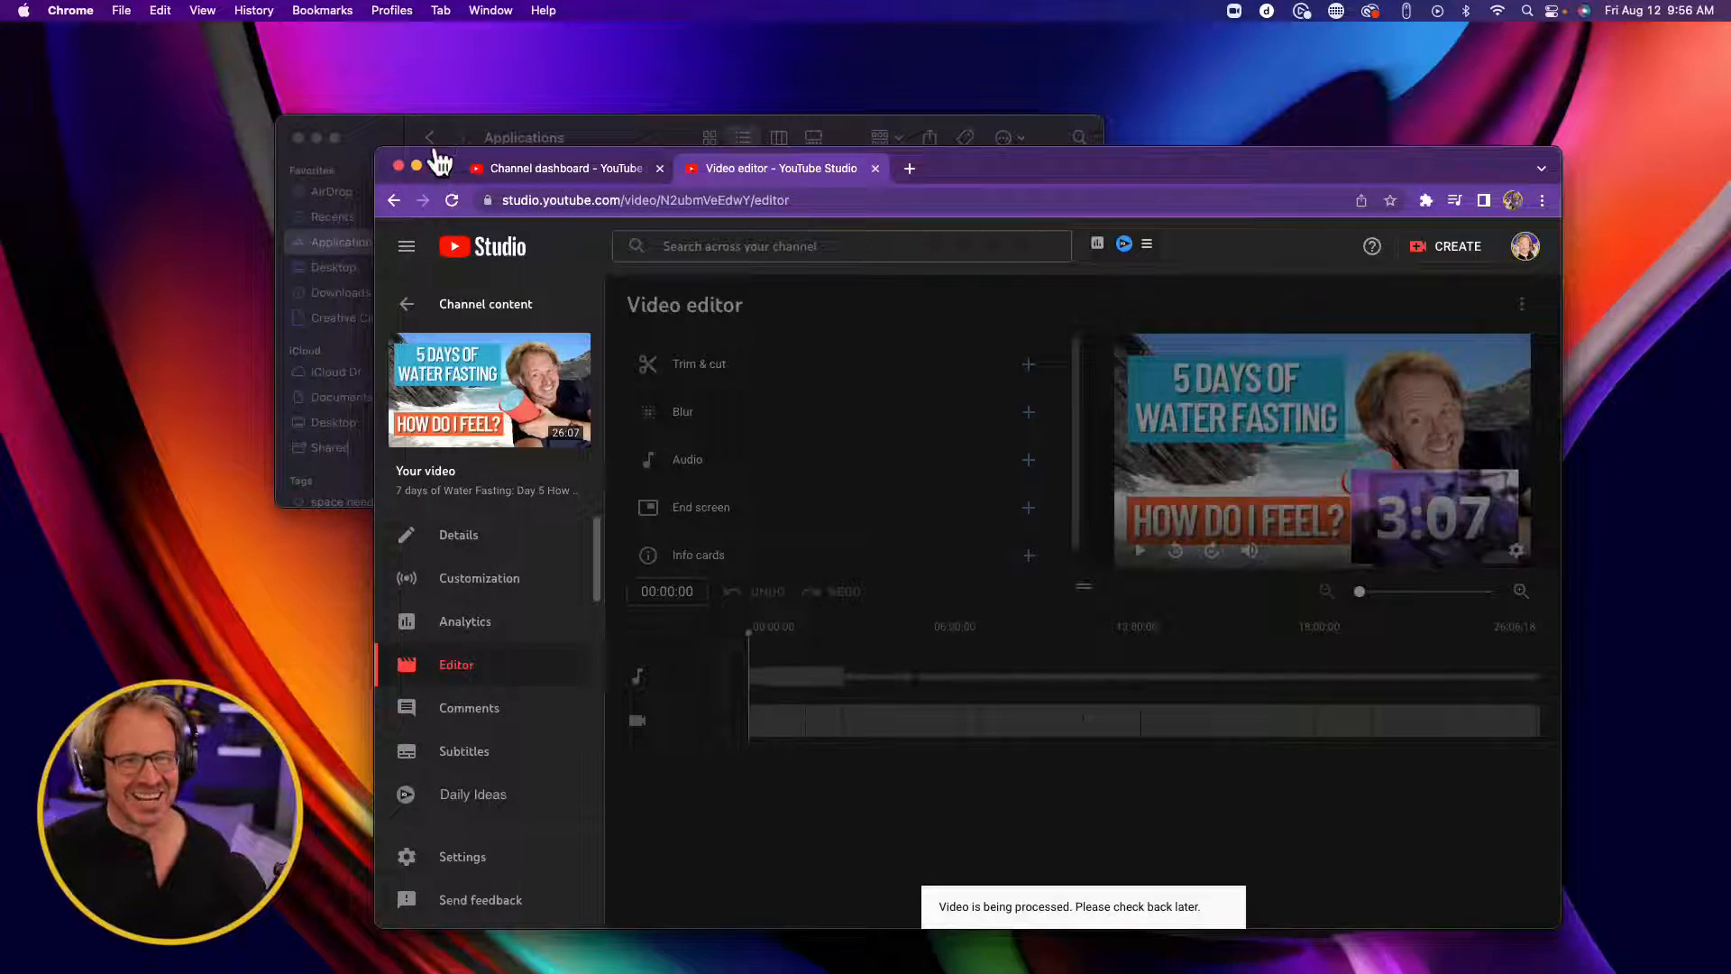
{"action": "left_click", "coordinate": [417, 166]}
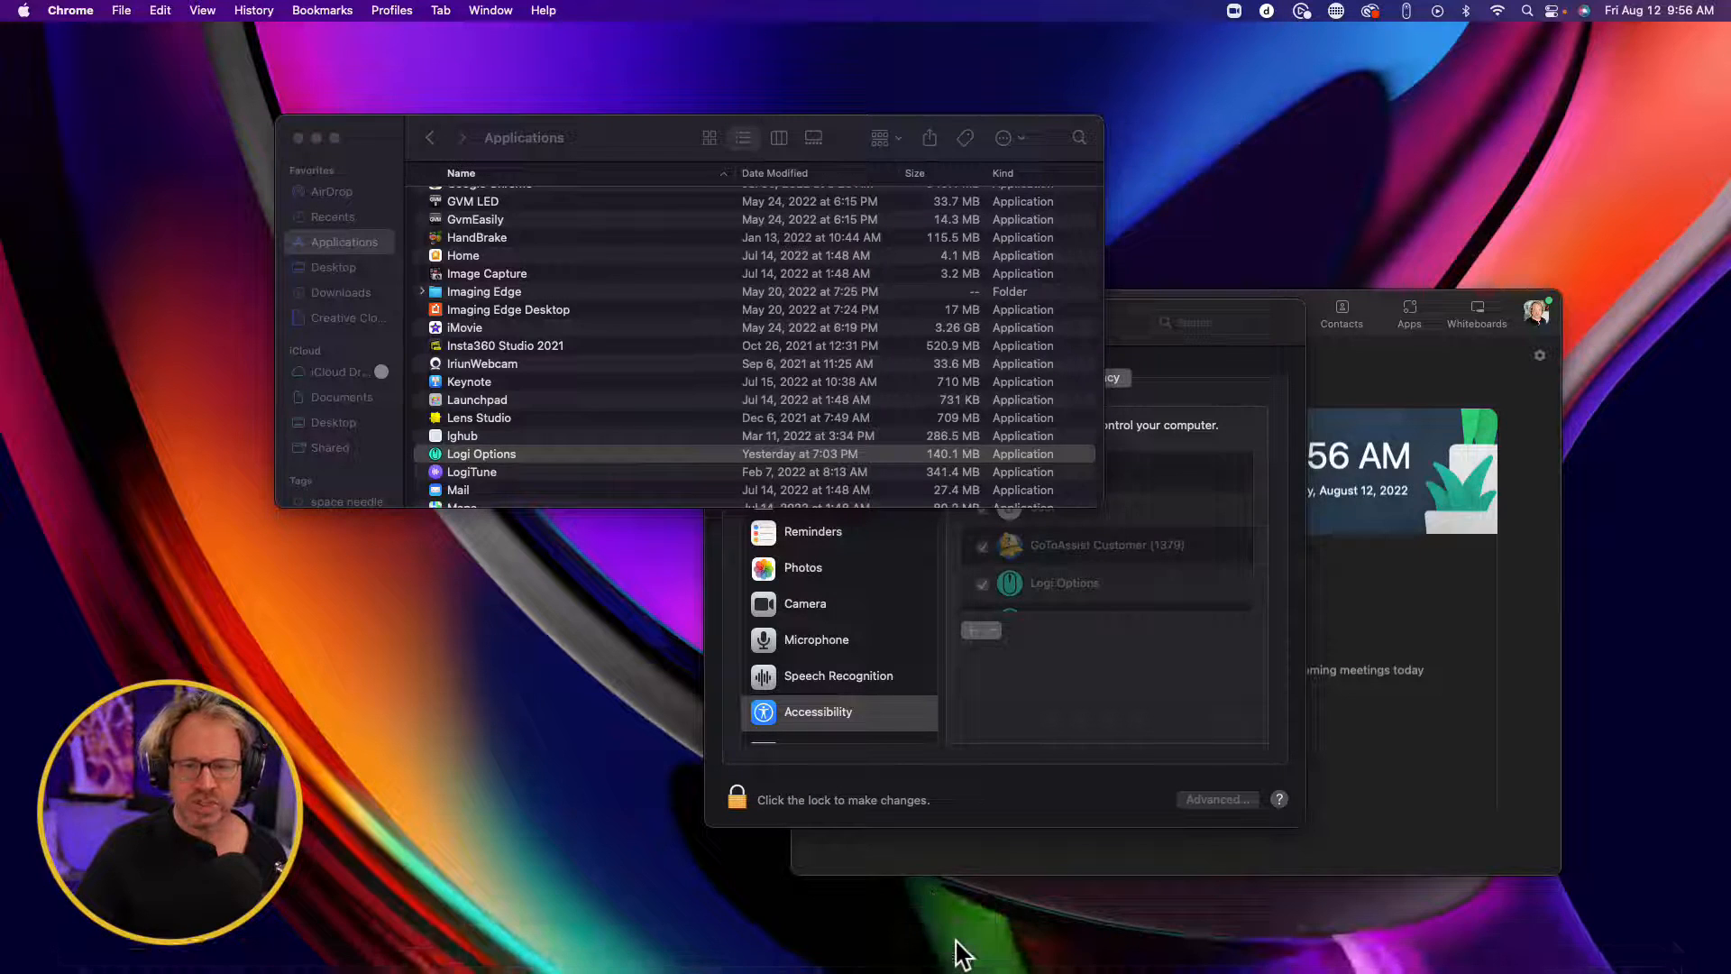
- Restore the browser window, open the "Canva Tutorial for Beginners" live replay in the video editor, and move the playhead to 0:37:31:32
{"action": "left_click", "coordinate": [929, 945]}
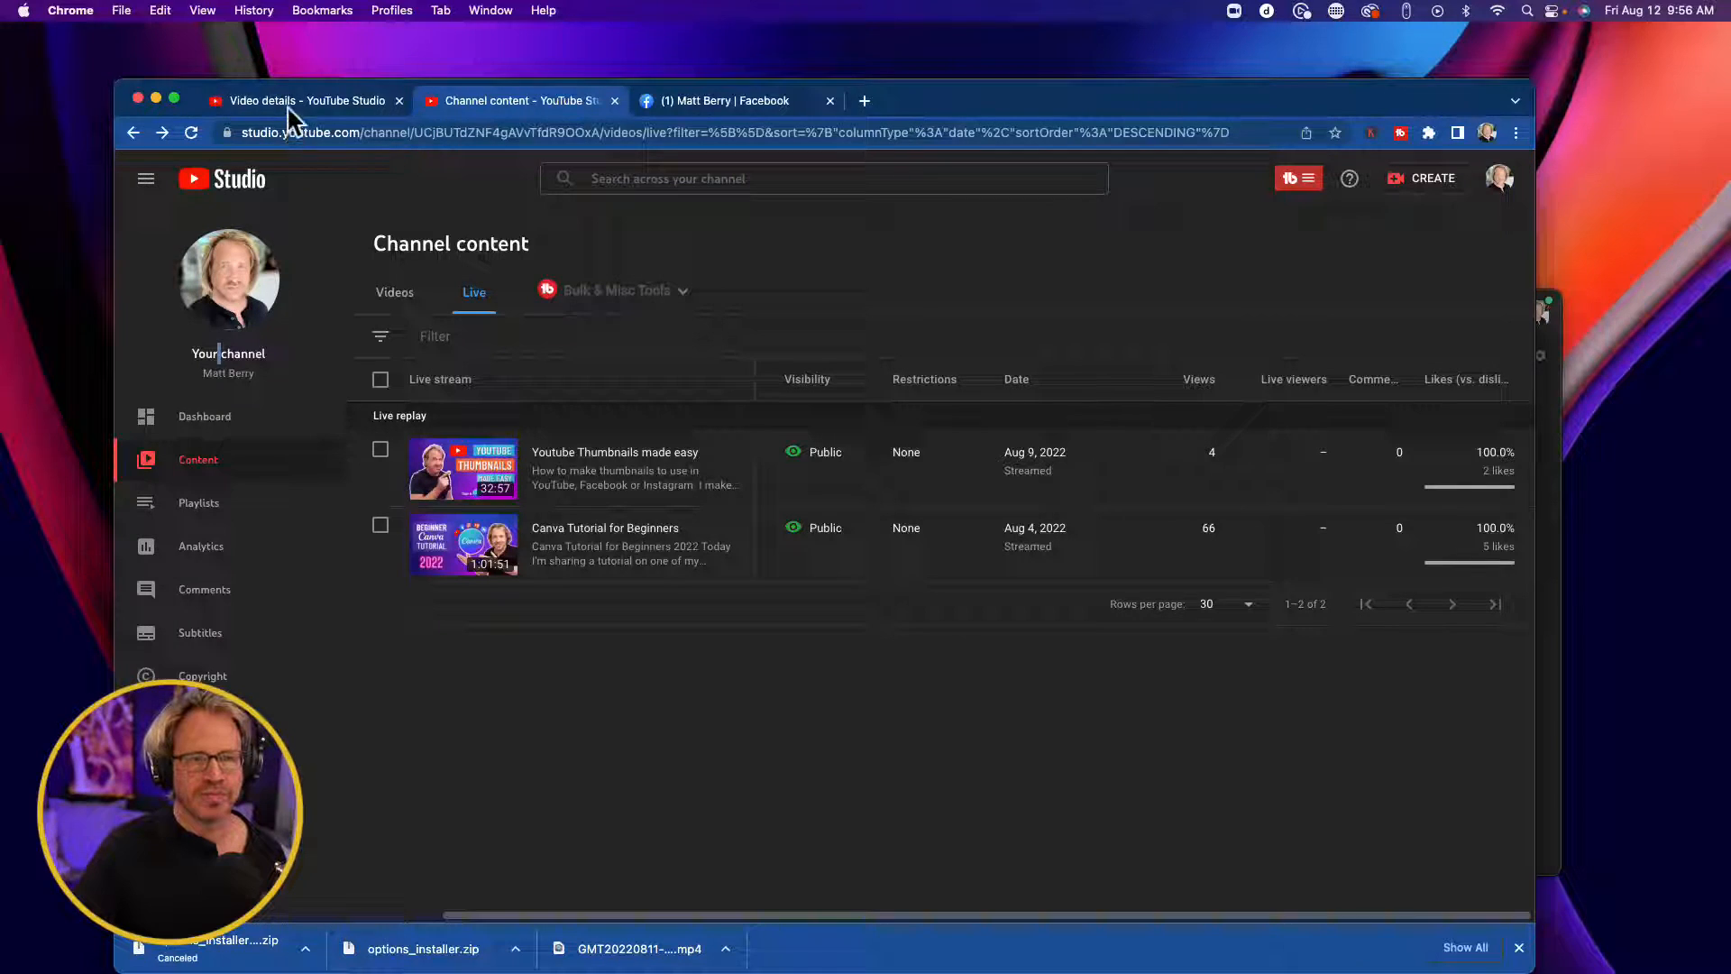
{"action": "left_click", "coordinate": [174, 97]}
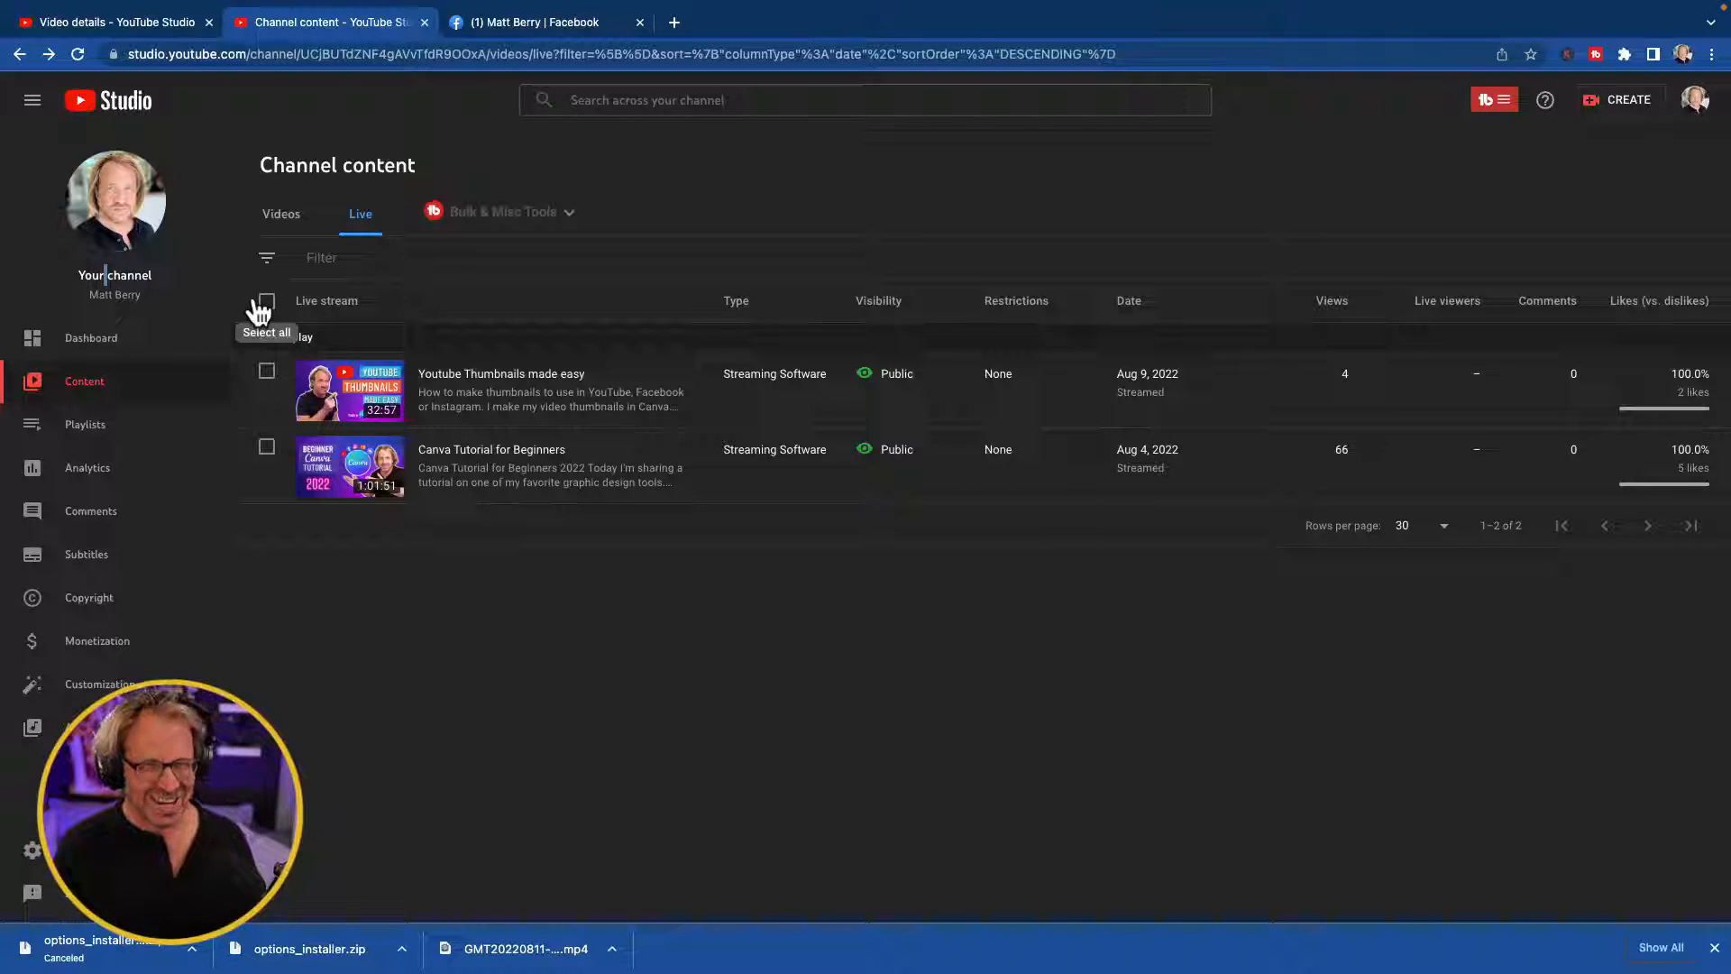
{"action": "left_click", "coordinate": [341, 468]}
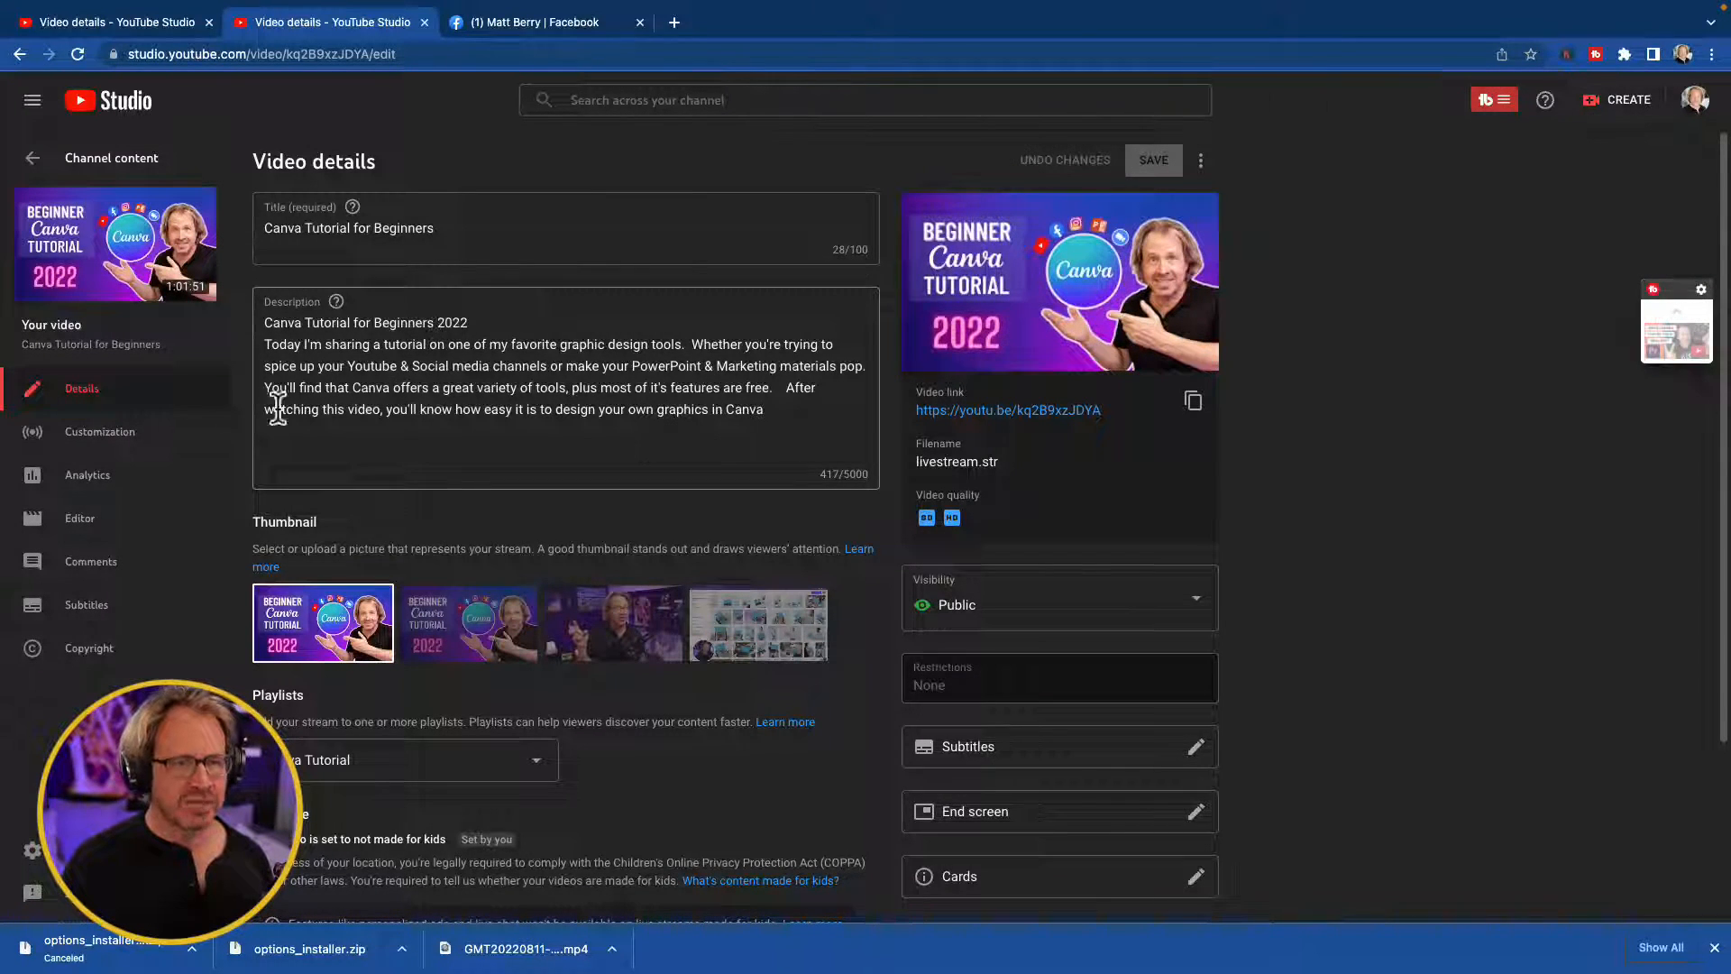
{"action": "left_click", "coordinate": [83, 530]}
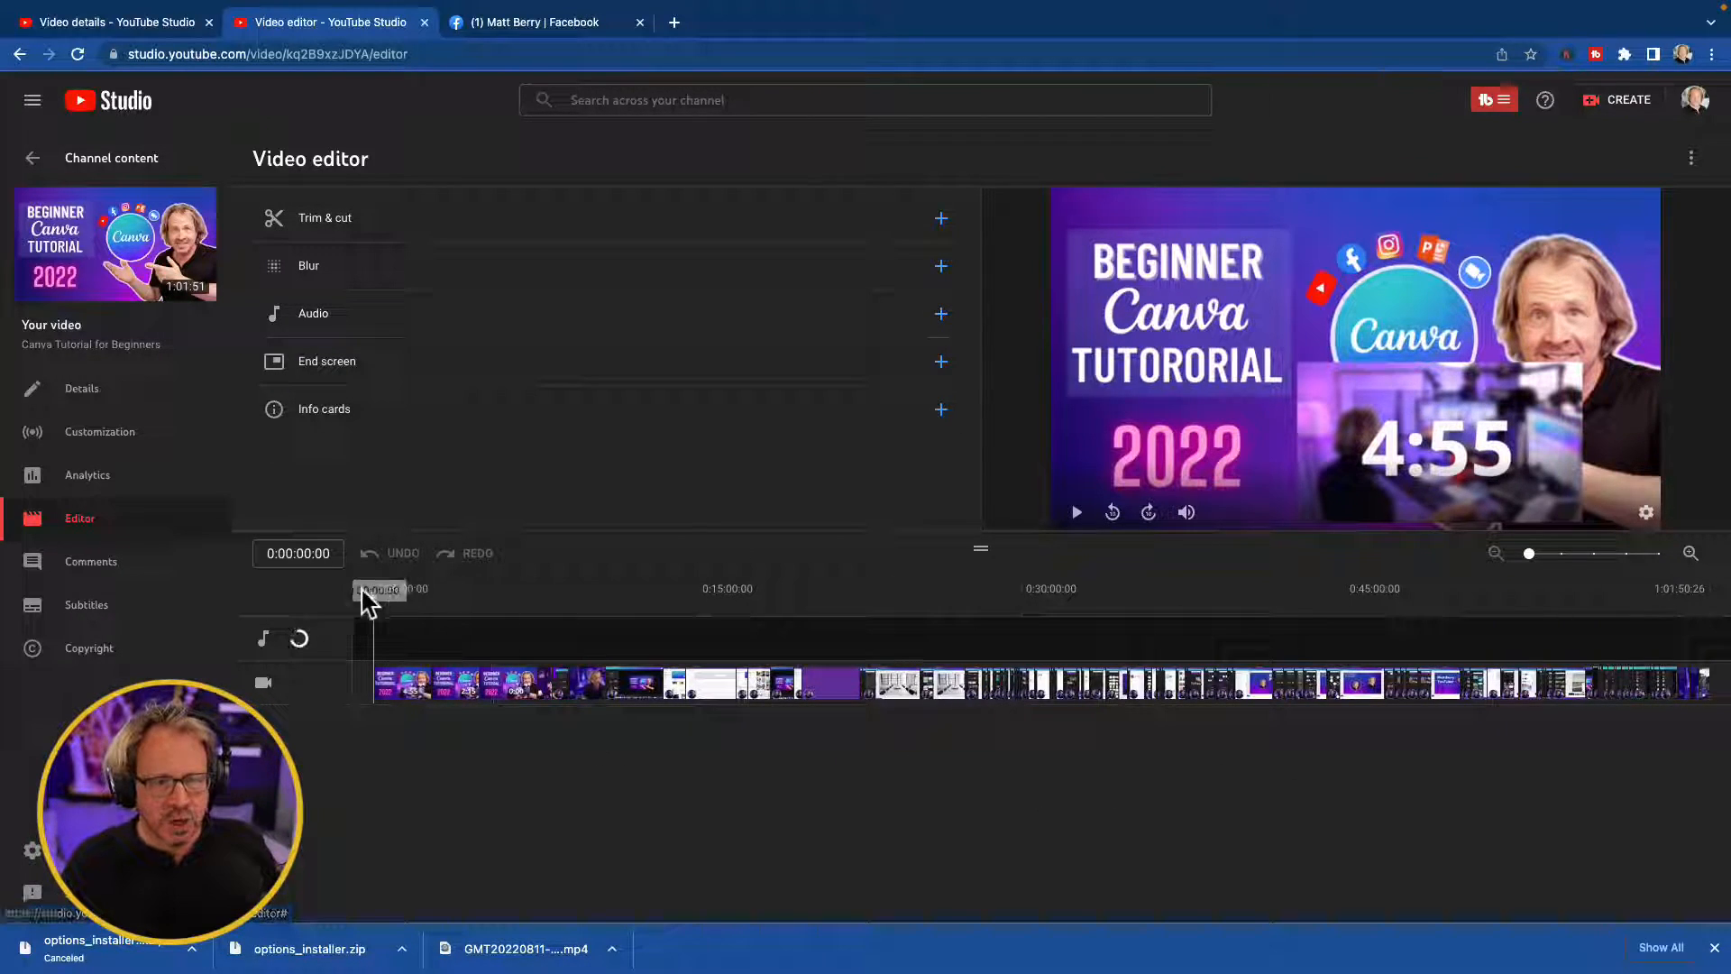
{"action": "left_click_drag", "start_coordinate": [371, 599], "coordinate": [1187, 604]}
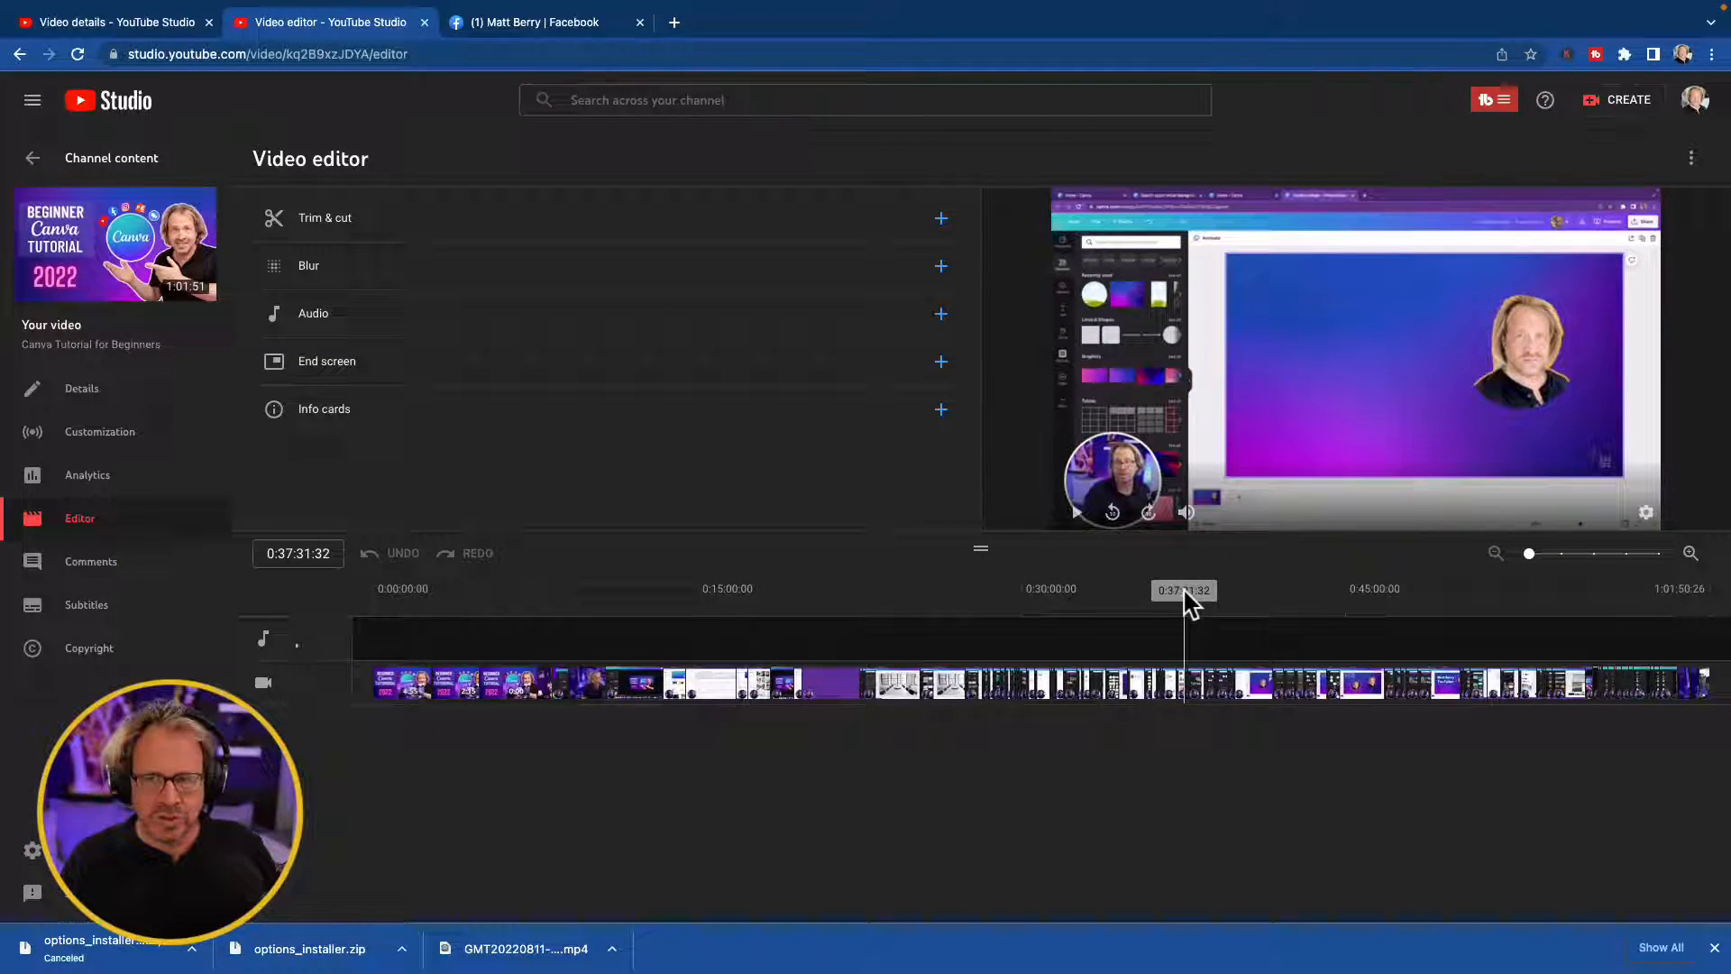
{"action": "left_click", "coordinate": [347, 270]}
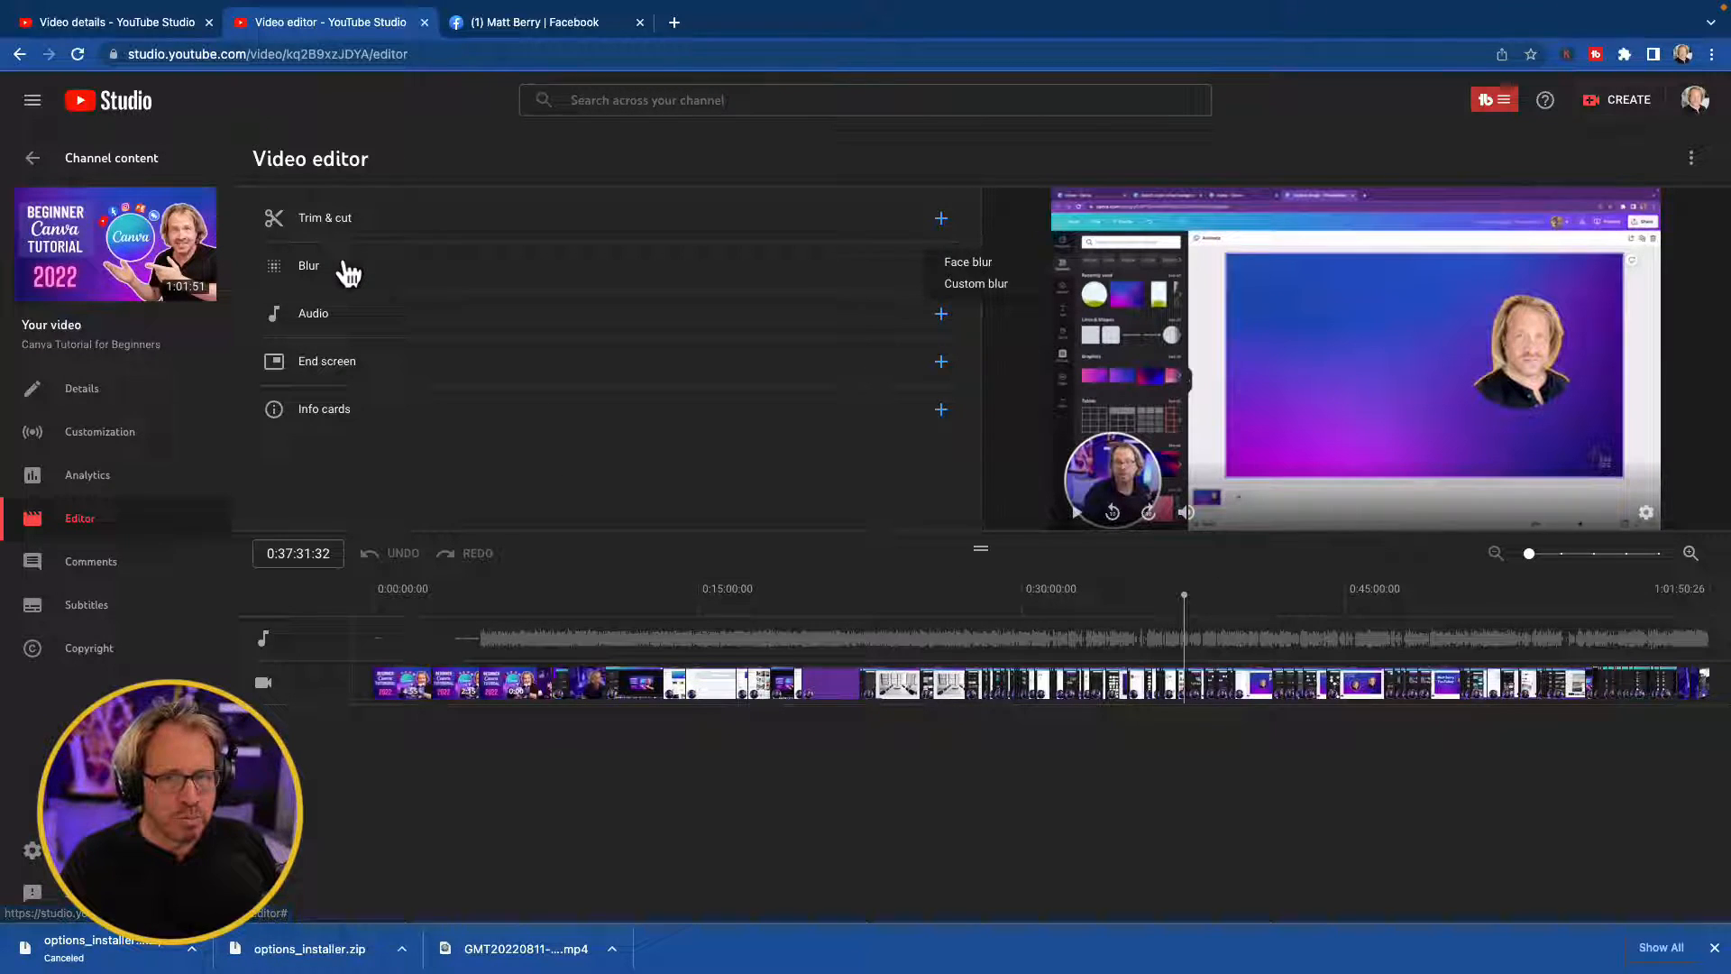
{"action": "left_click", "coordinate": [975, 284]}
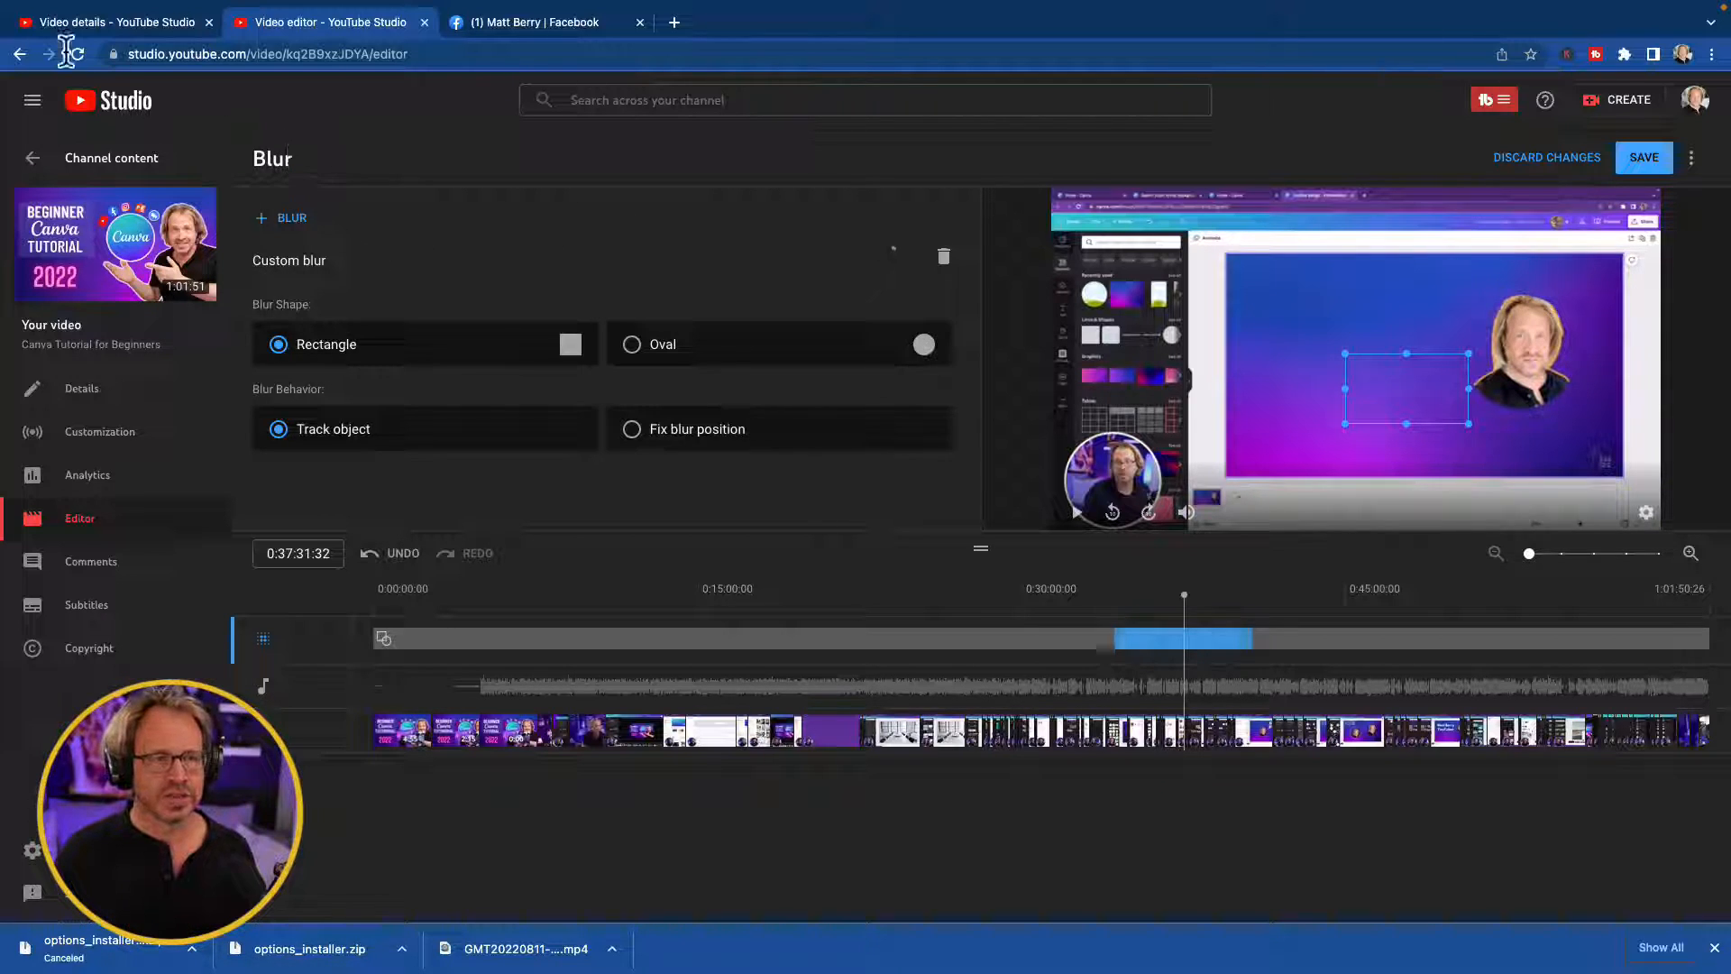
{"action": "left_click", "coordinate": [16, 56]}
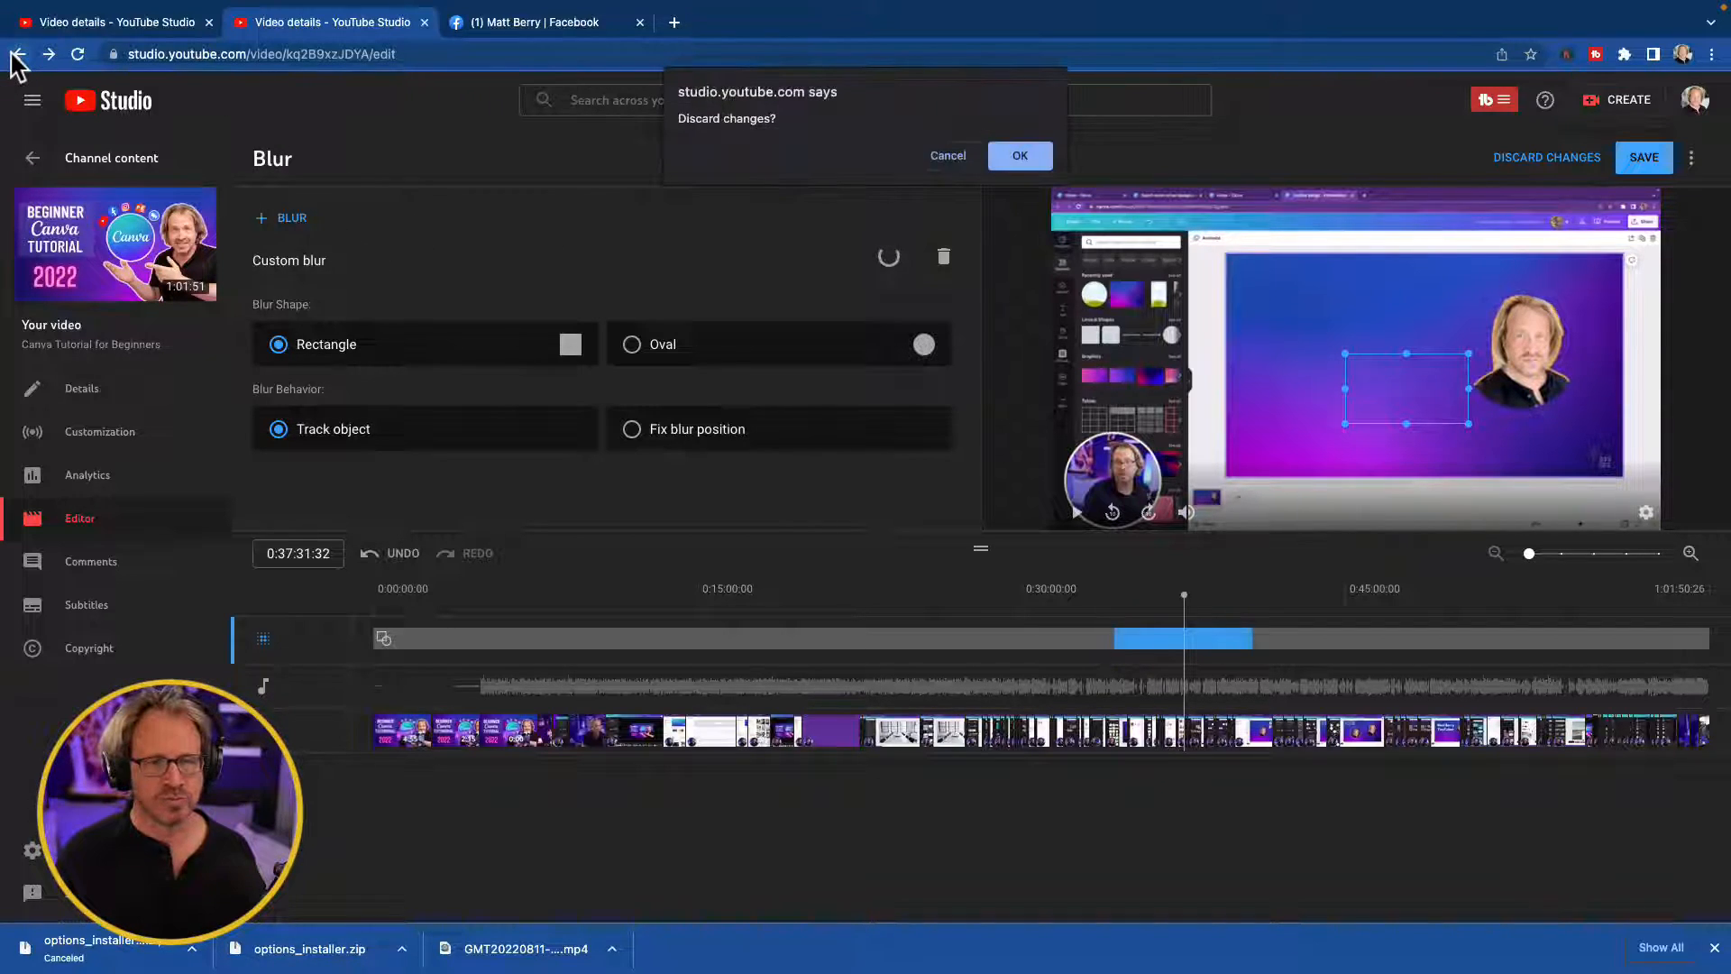
{"action": "left_click", "coordinate": [943, 155]}
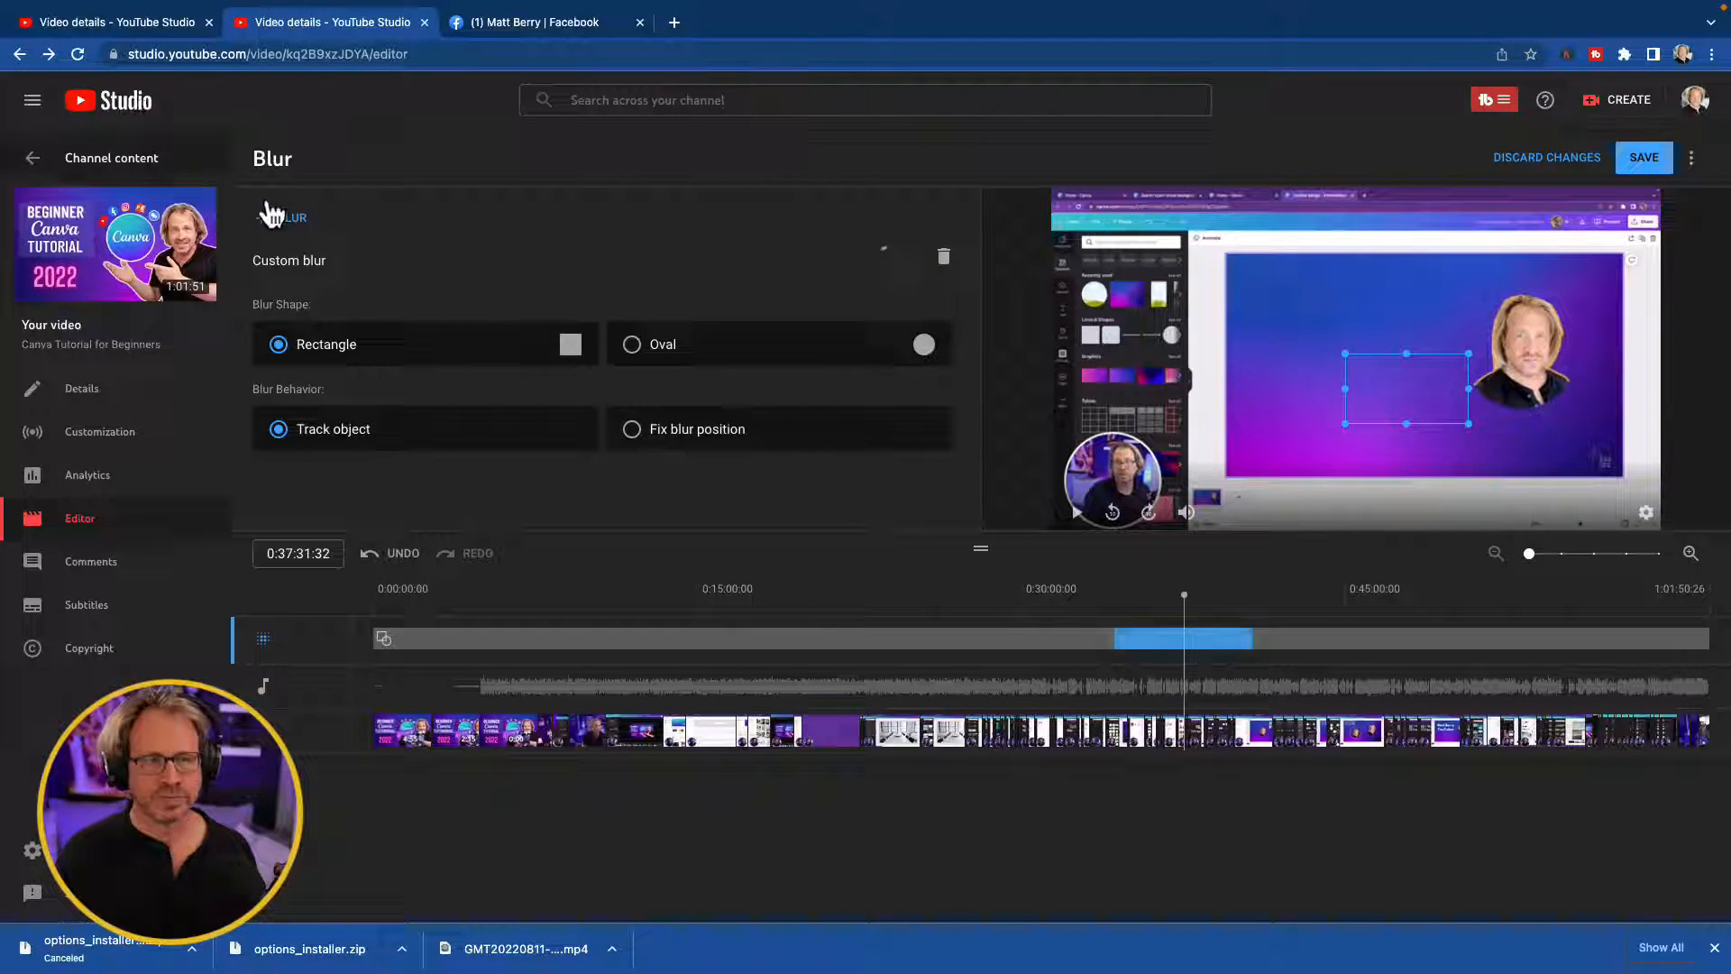
{"action": "left_click", "coordinate": [1551, 160]}
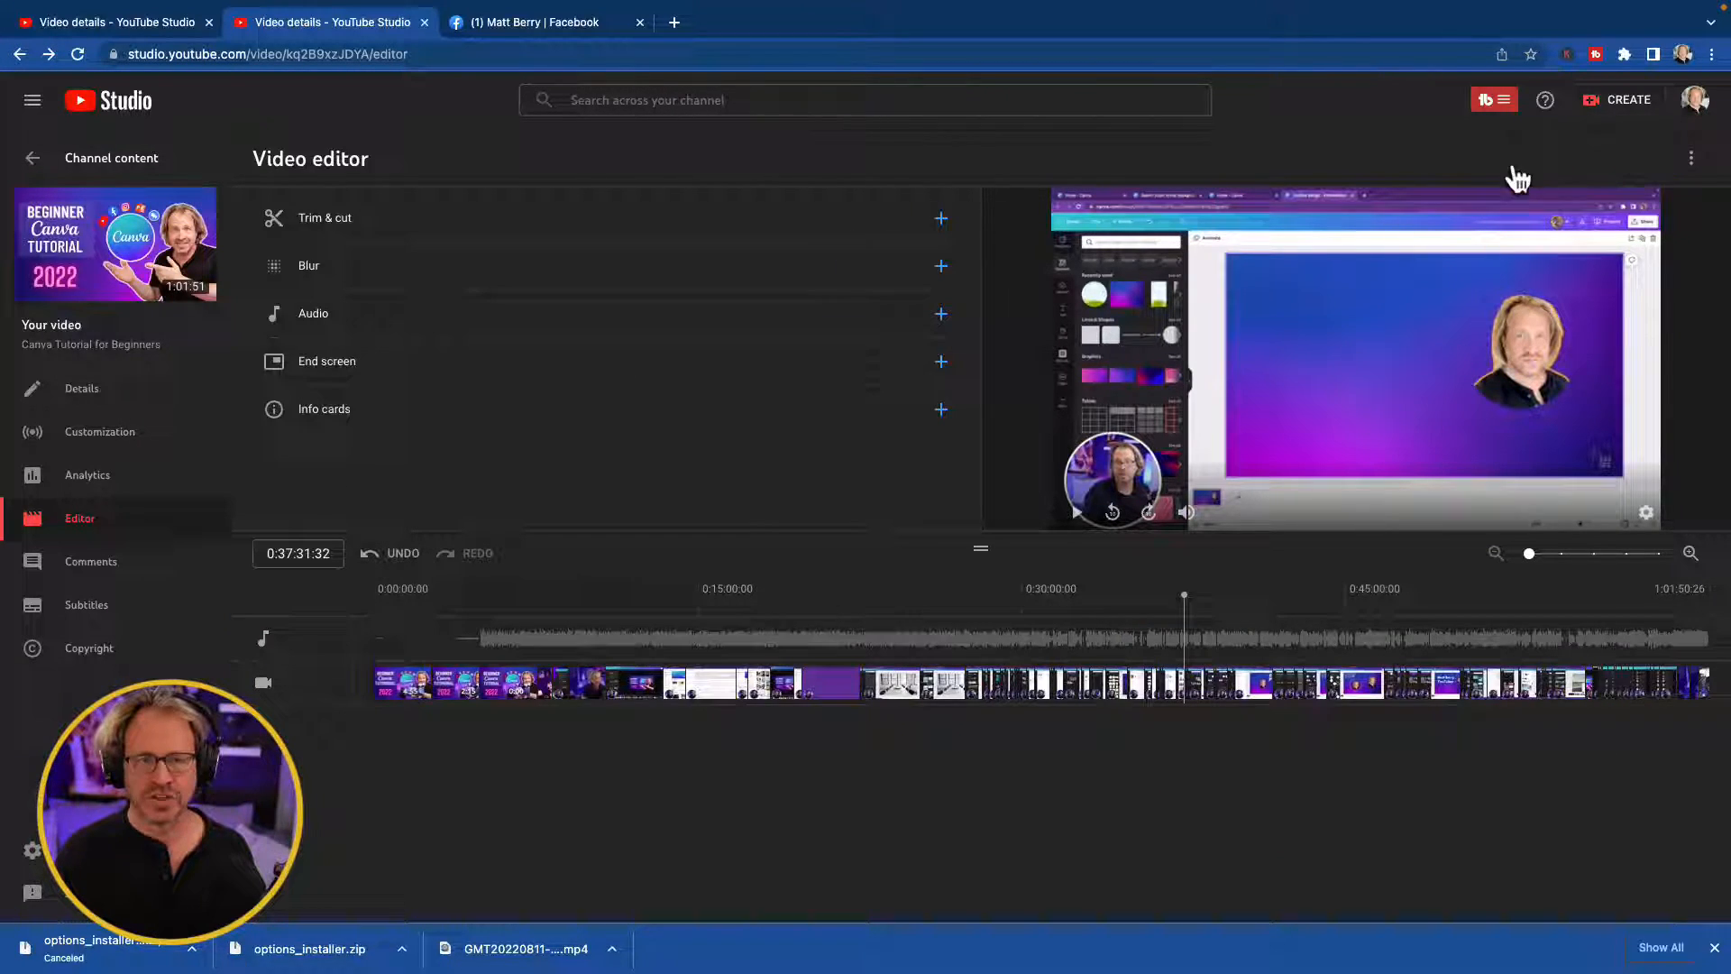
- Start a face blur on the video and close the face selection dialog without applying it
{"action": "left_click", "coordinate": [483, 279]}
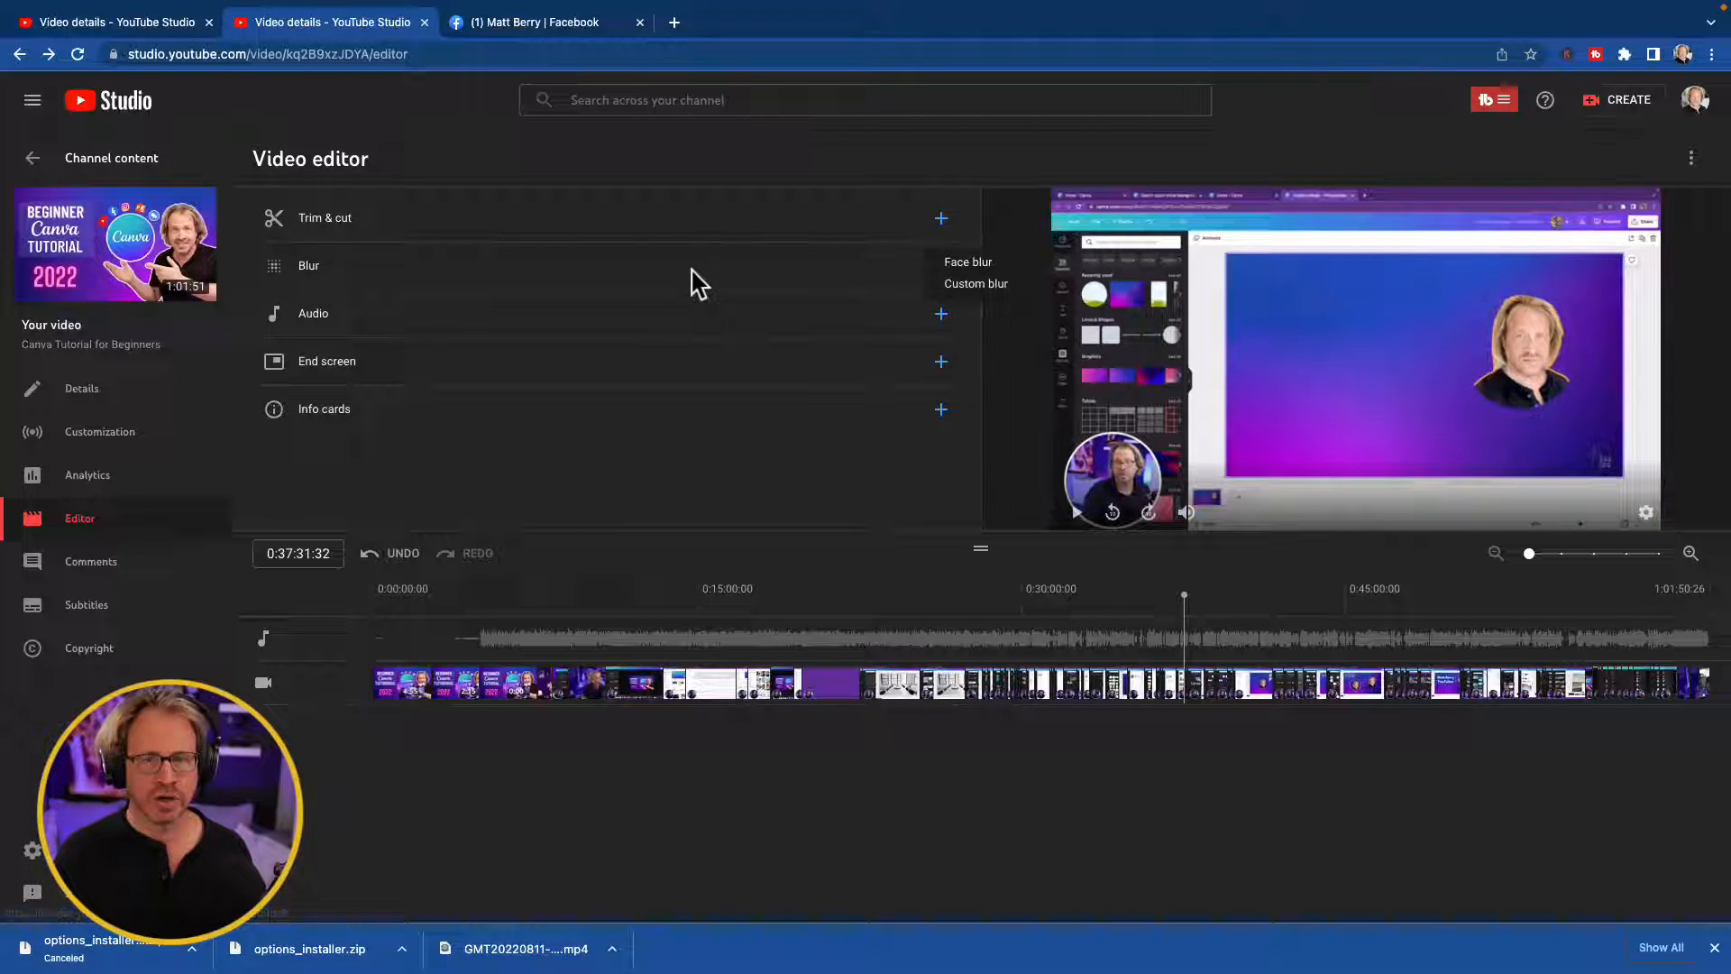
{"action": "left_click", "coordinate": [969, 263]}
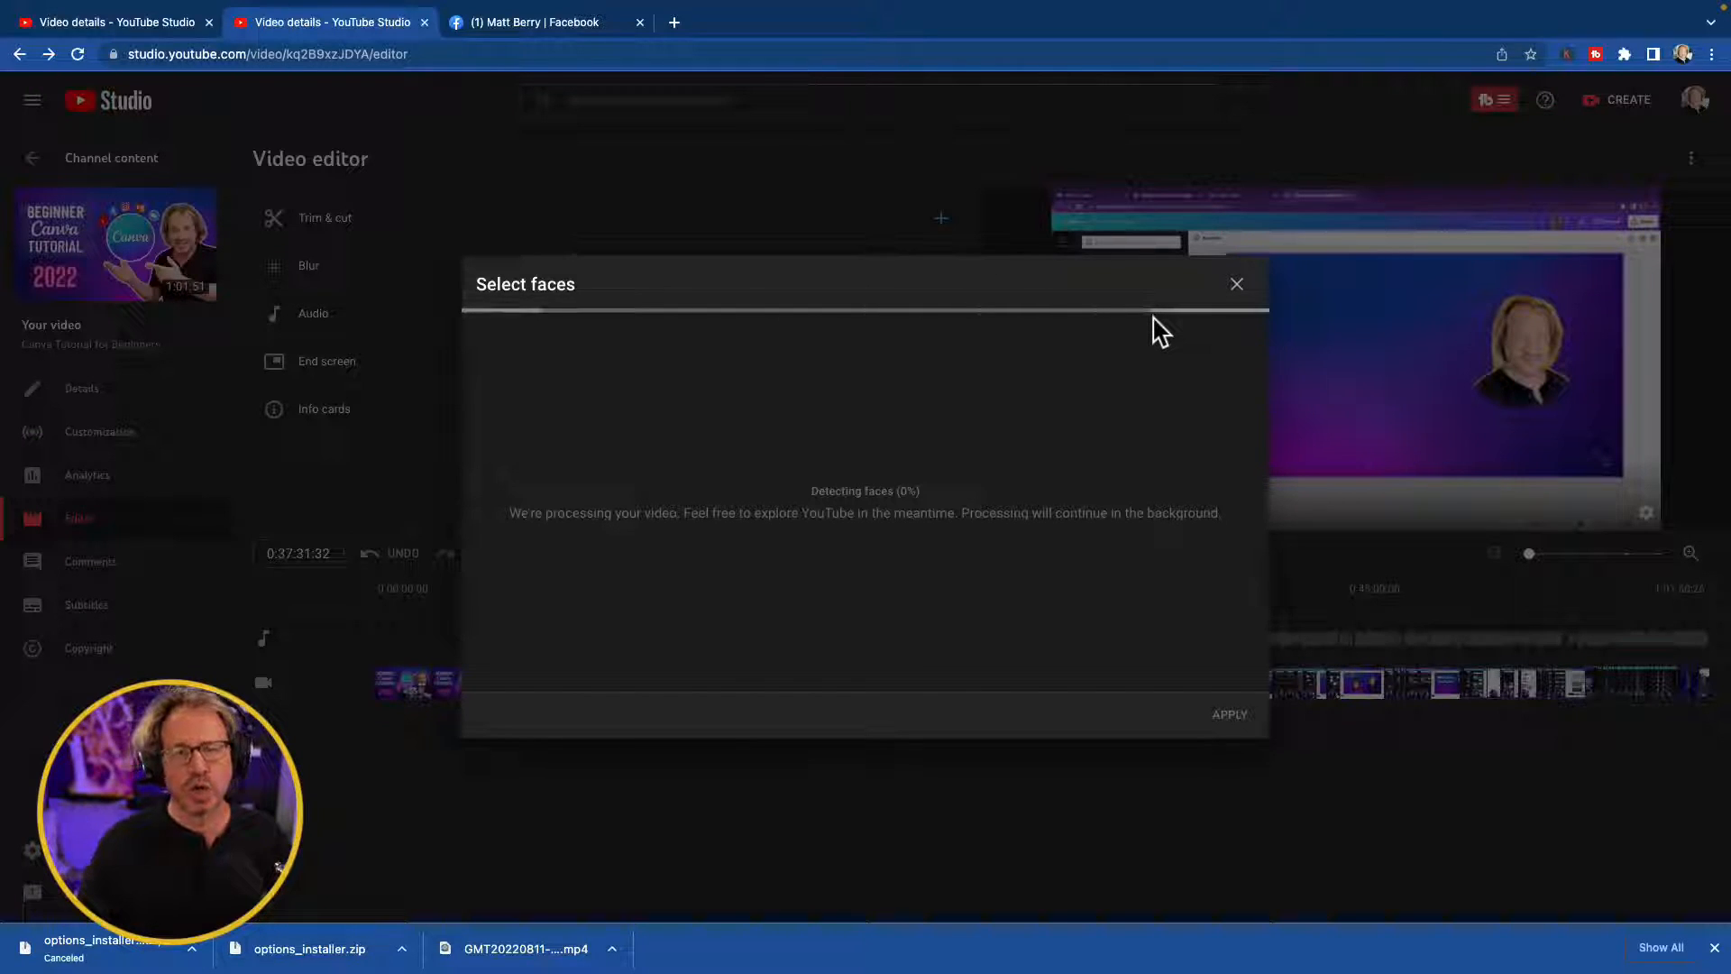
{"action": "left_click", "coordinate": [1239, 285]}
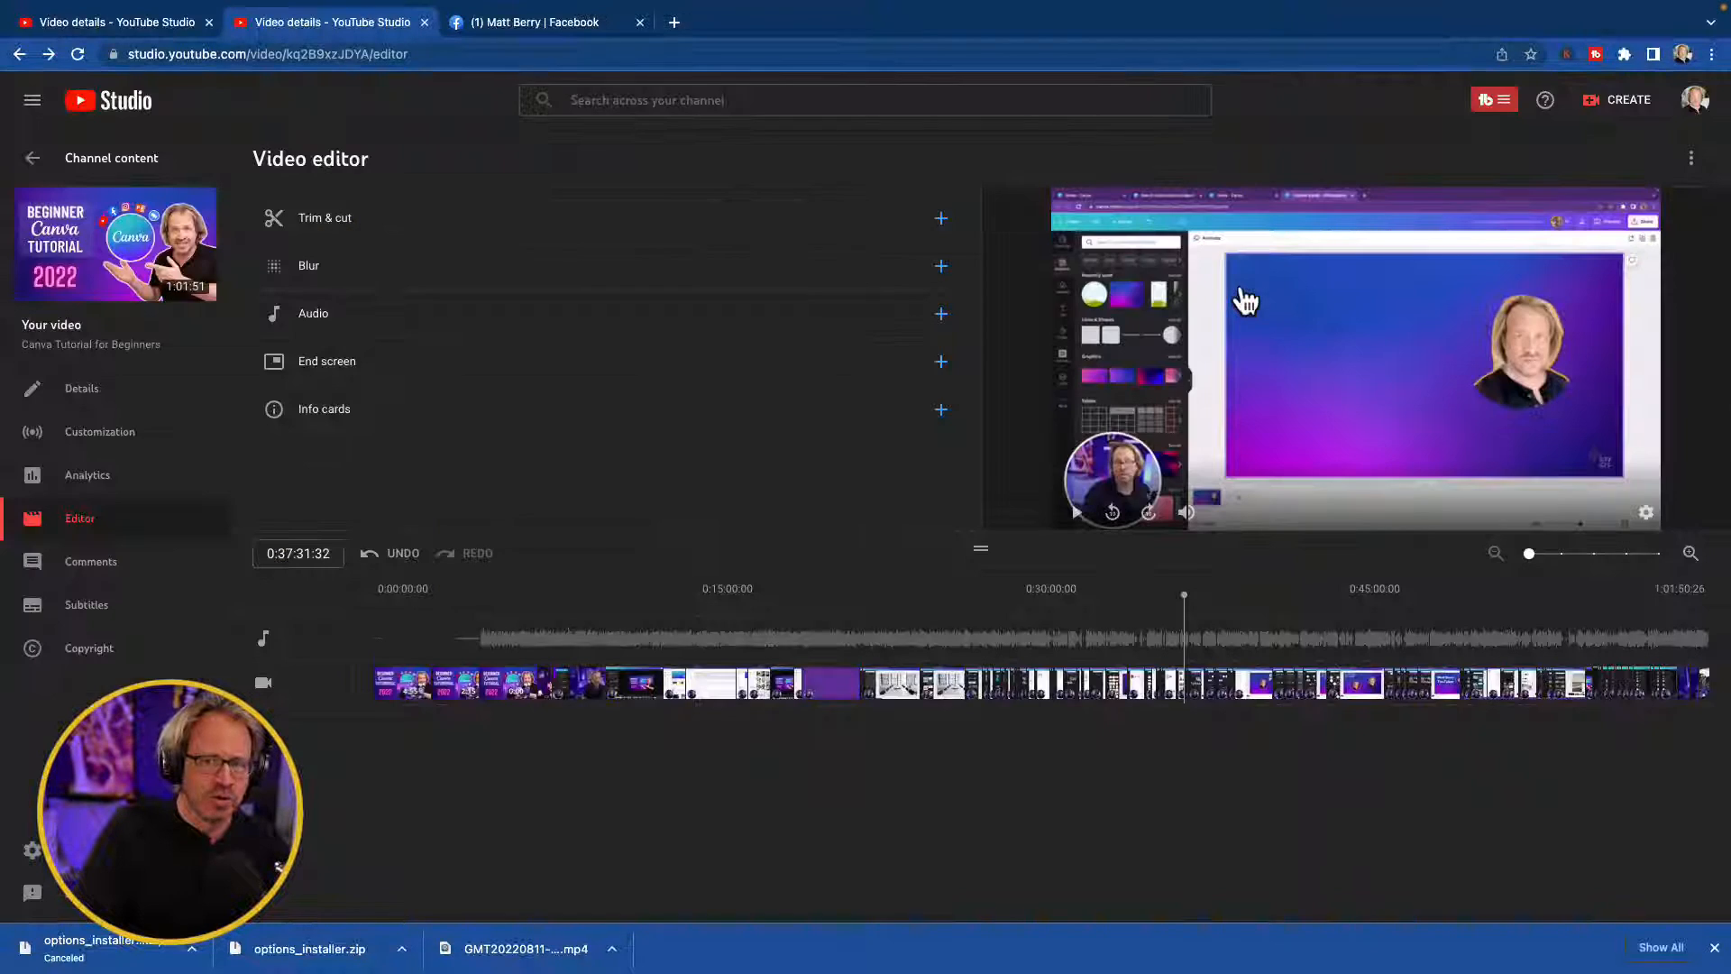
- Add a custom blur from 0:36:44:24 to 0:37:38:57 with an oval shape and a fixed blur position
{"action": "left_click", "coordinate": [615, 279]}
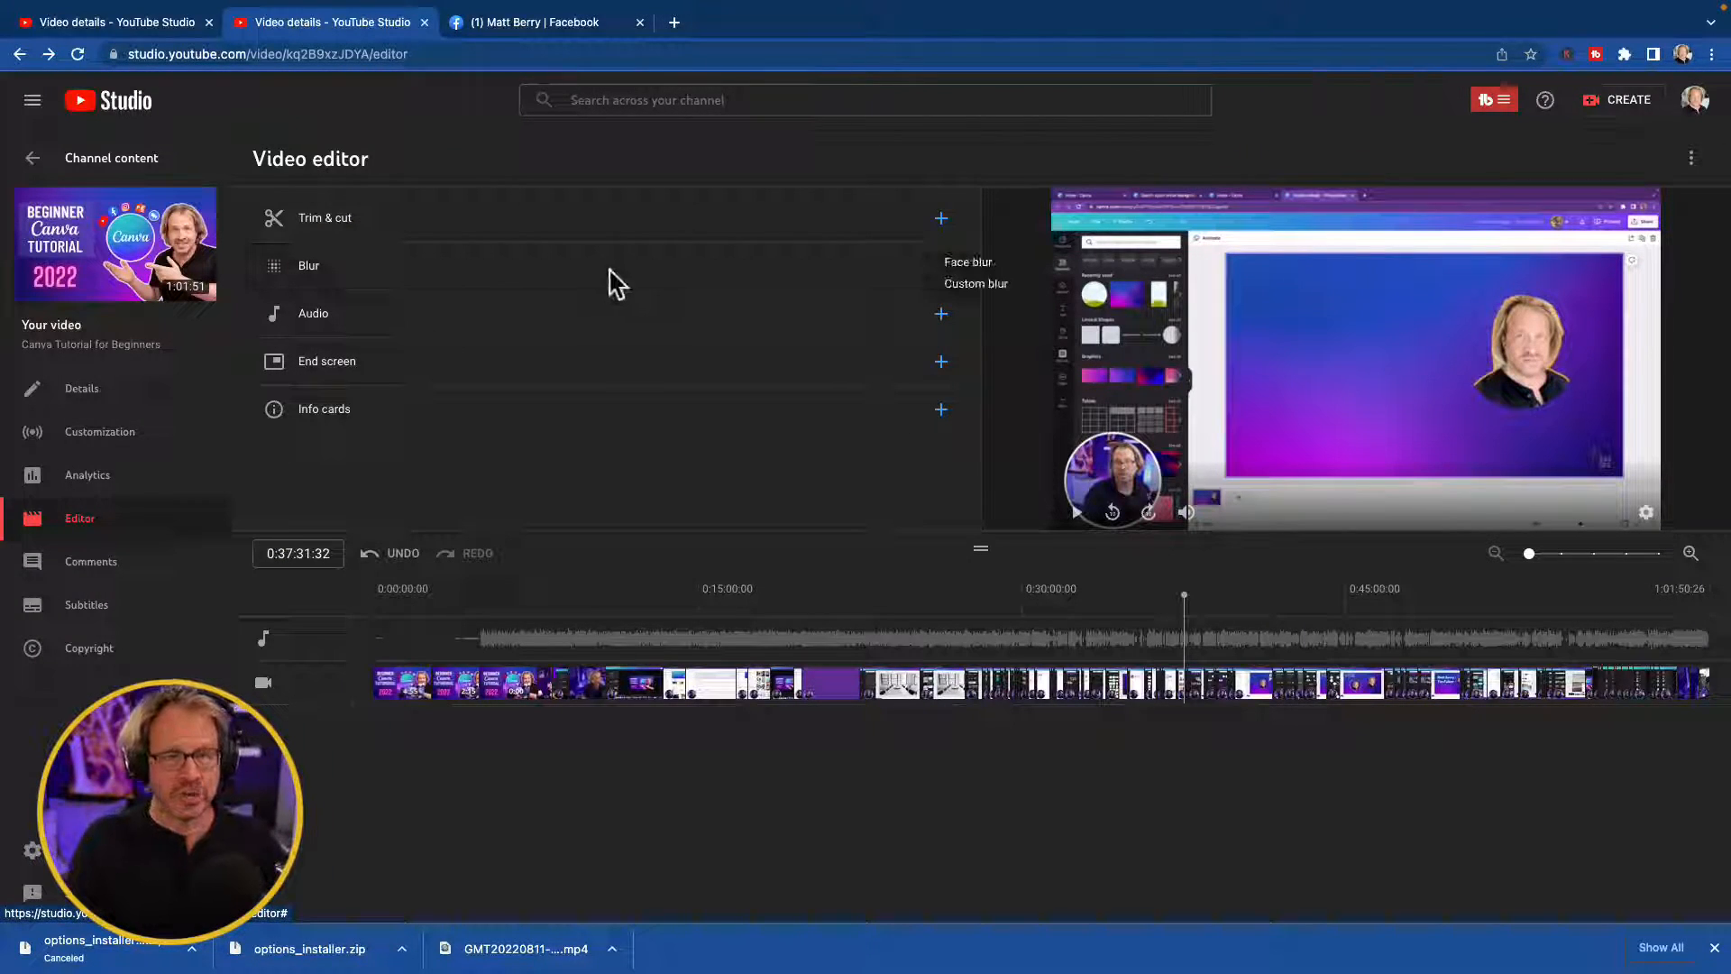
{"action": "left_click", "coordinate": [981, 291]}
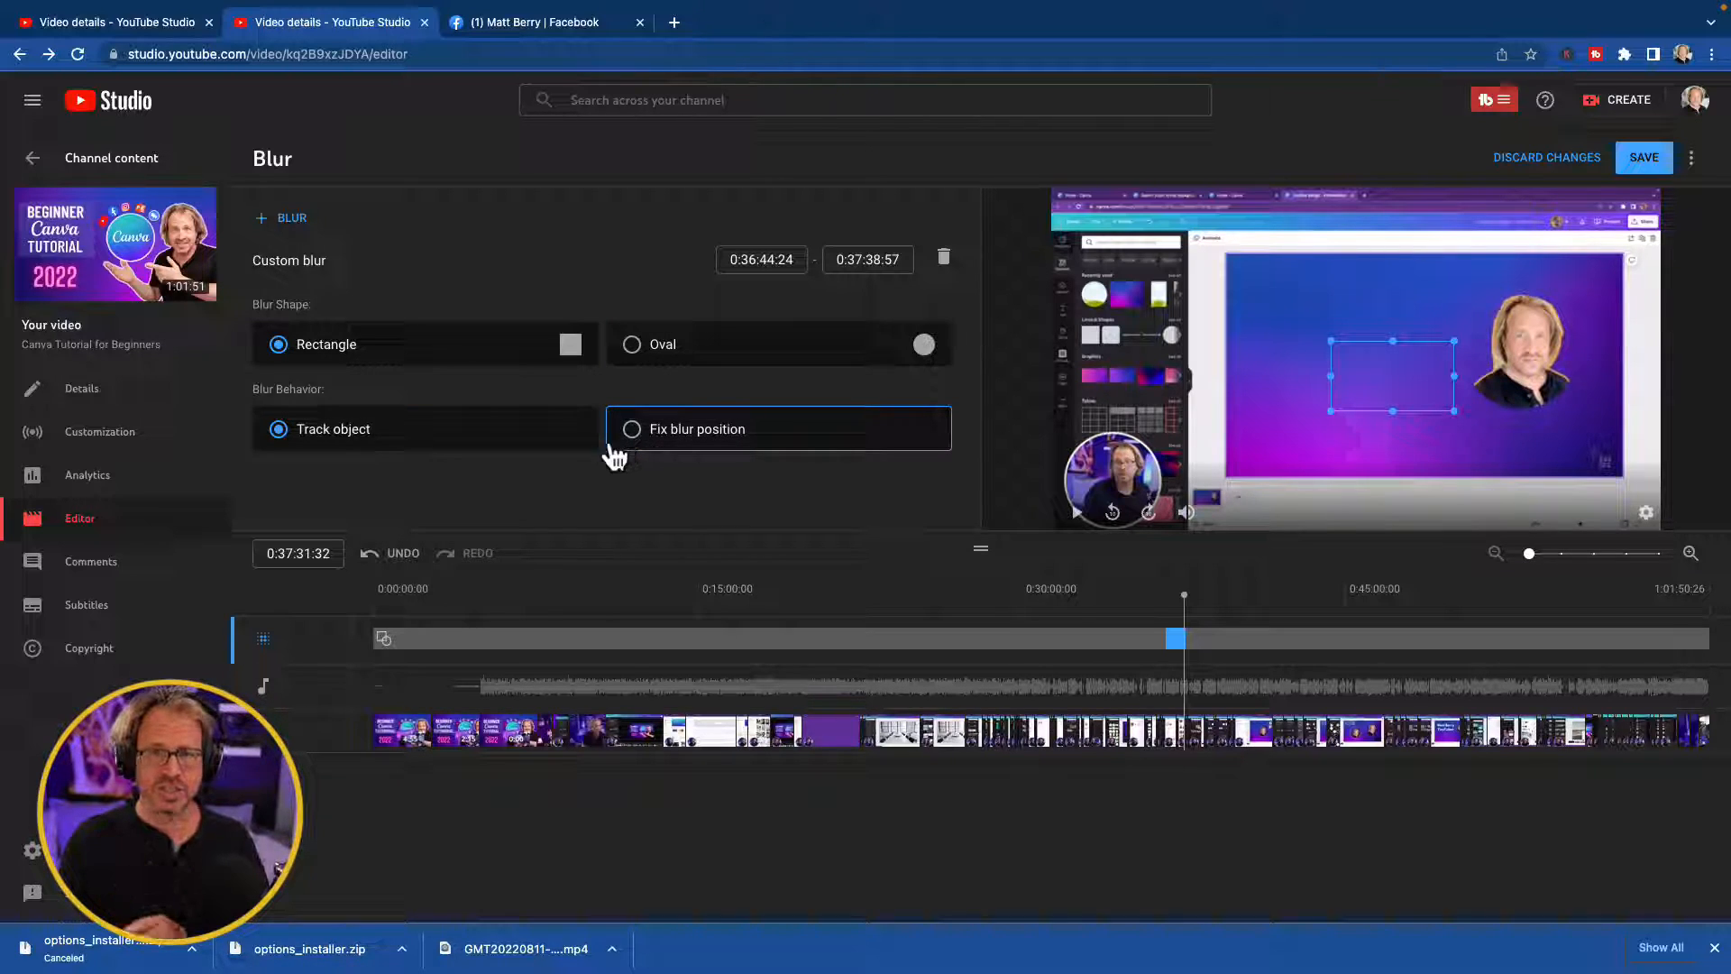
{"action": "left_click", "coordinate": [654, 355]}
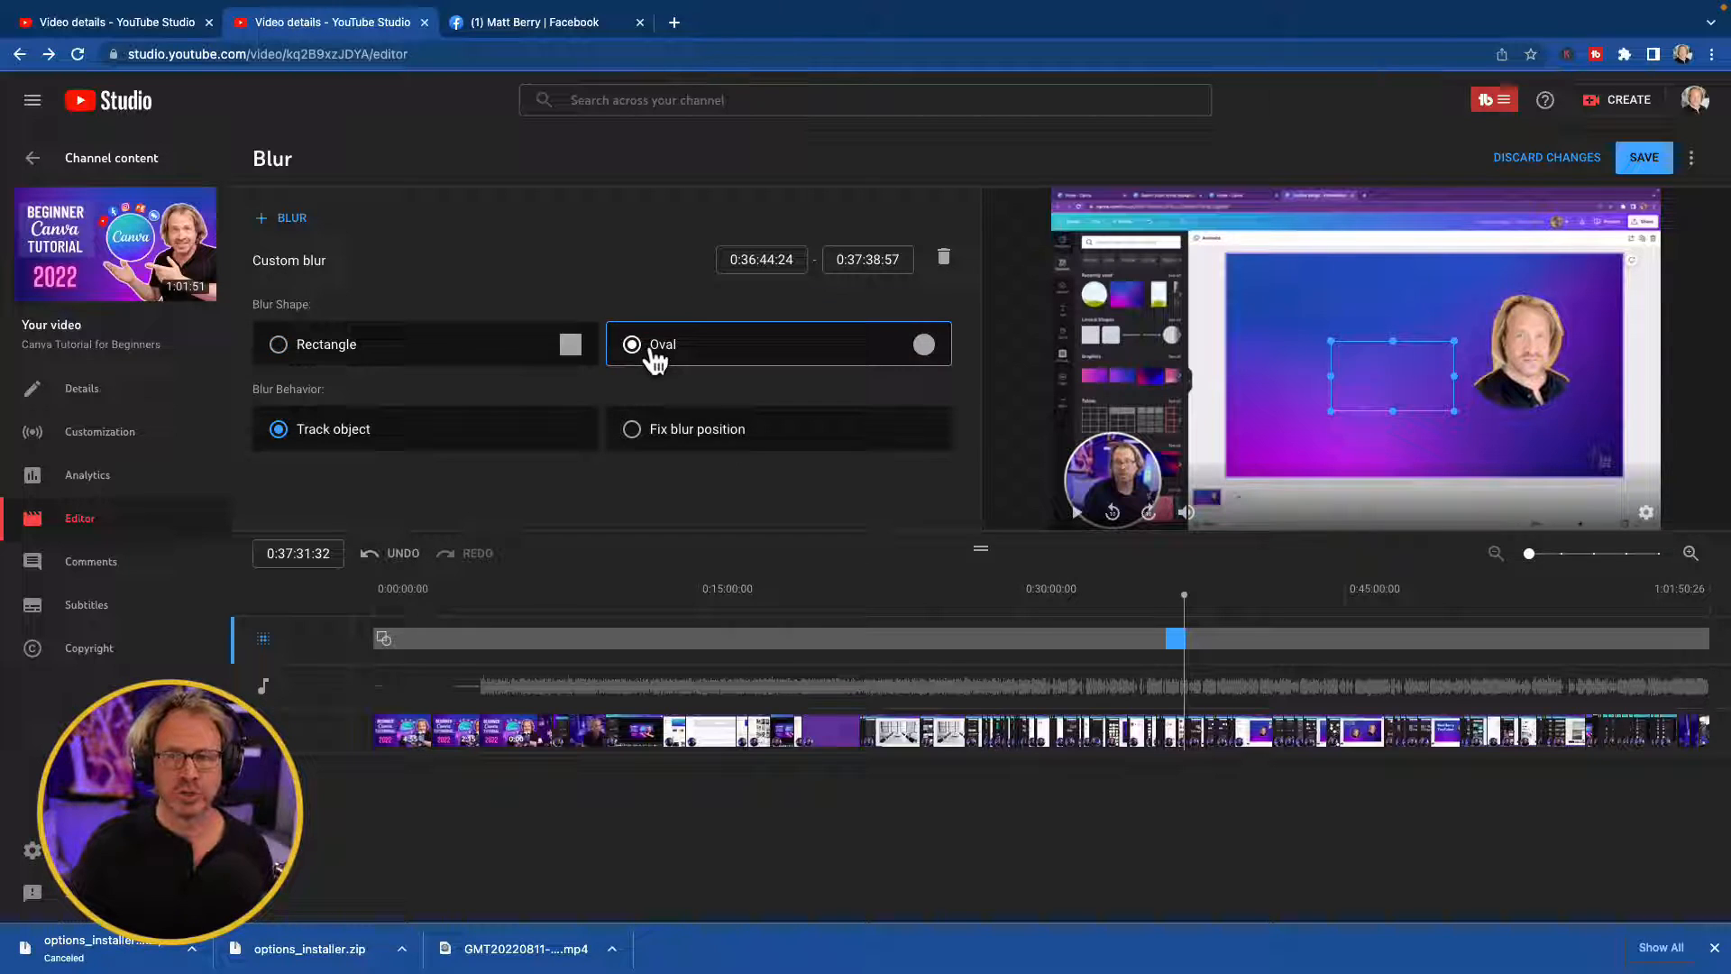
{"action": "left_click", "coordinate": [634, 439]}
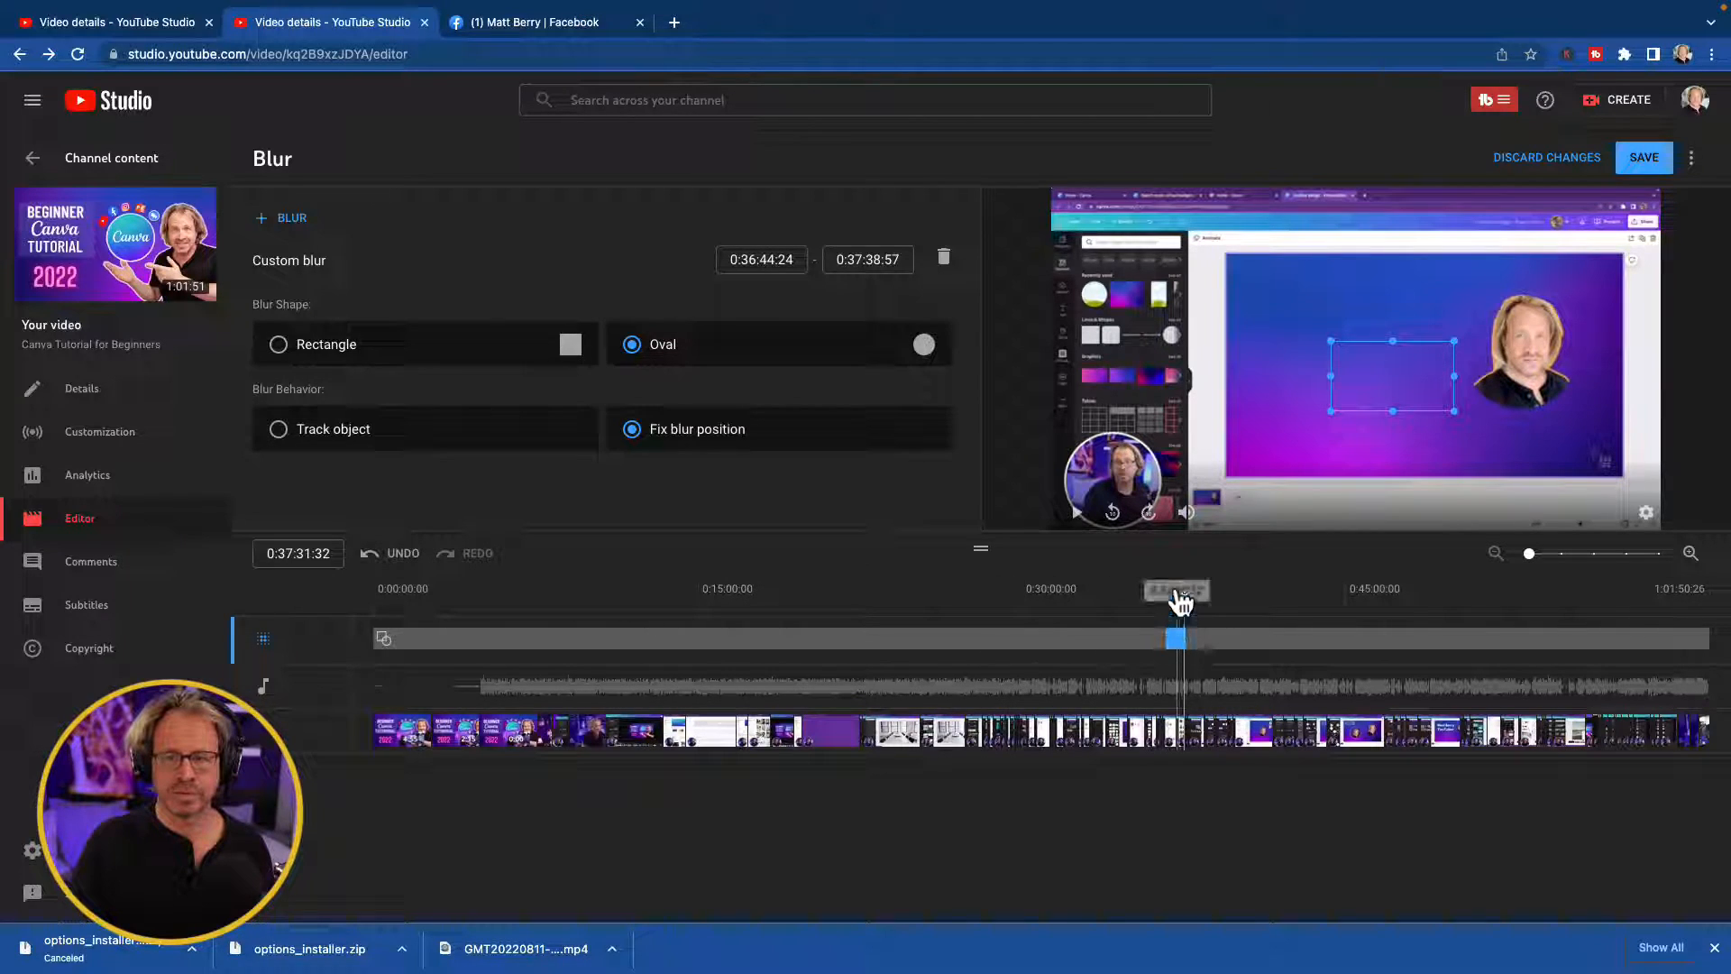
- At 0:37:10:32, fit the oval blur over the large face in the preview and make it track the object
{"action": "left_click_drag", "start_coordinate": [1184, 597], "coordinate": [1177, 598]}
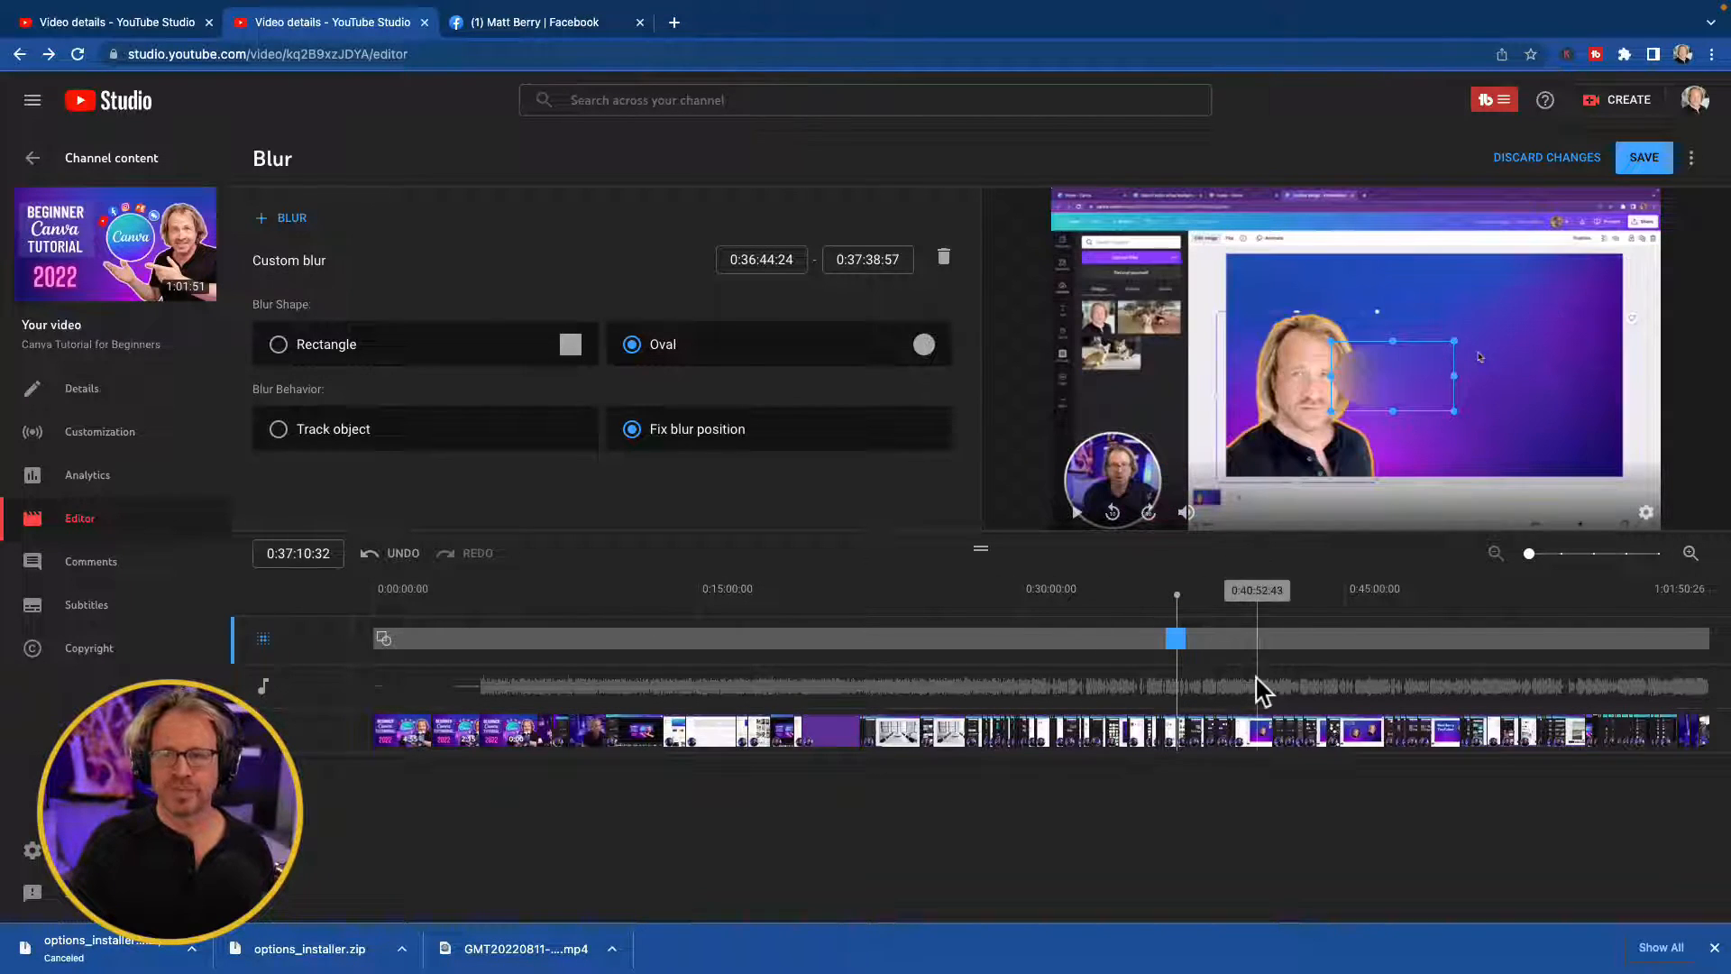
{"action": "left_click_drag", "start_coordinate": [1432, 367], "coordinate": [1346, 353]}
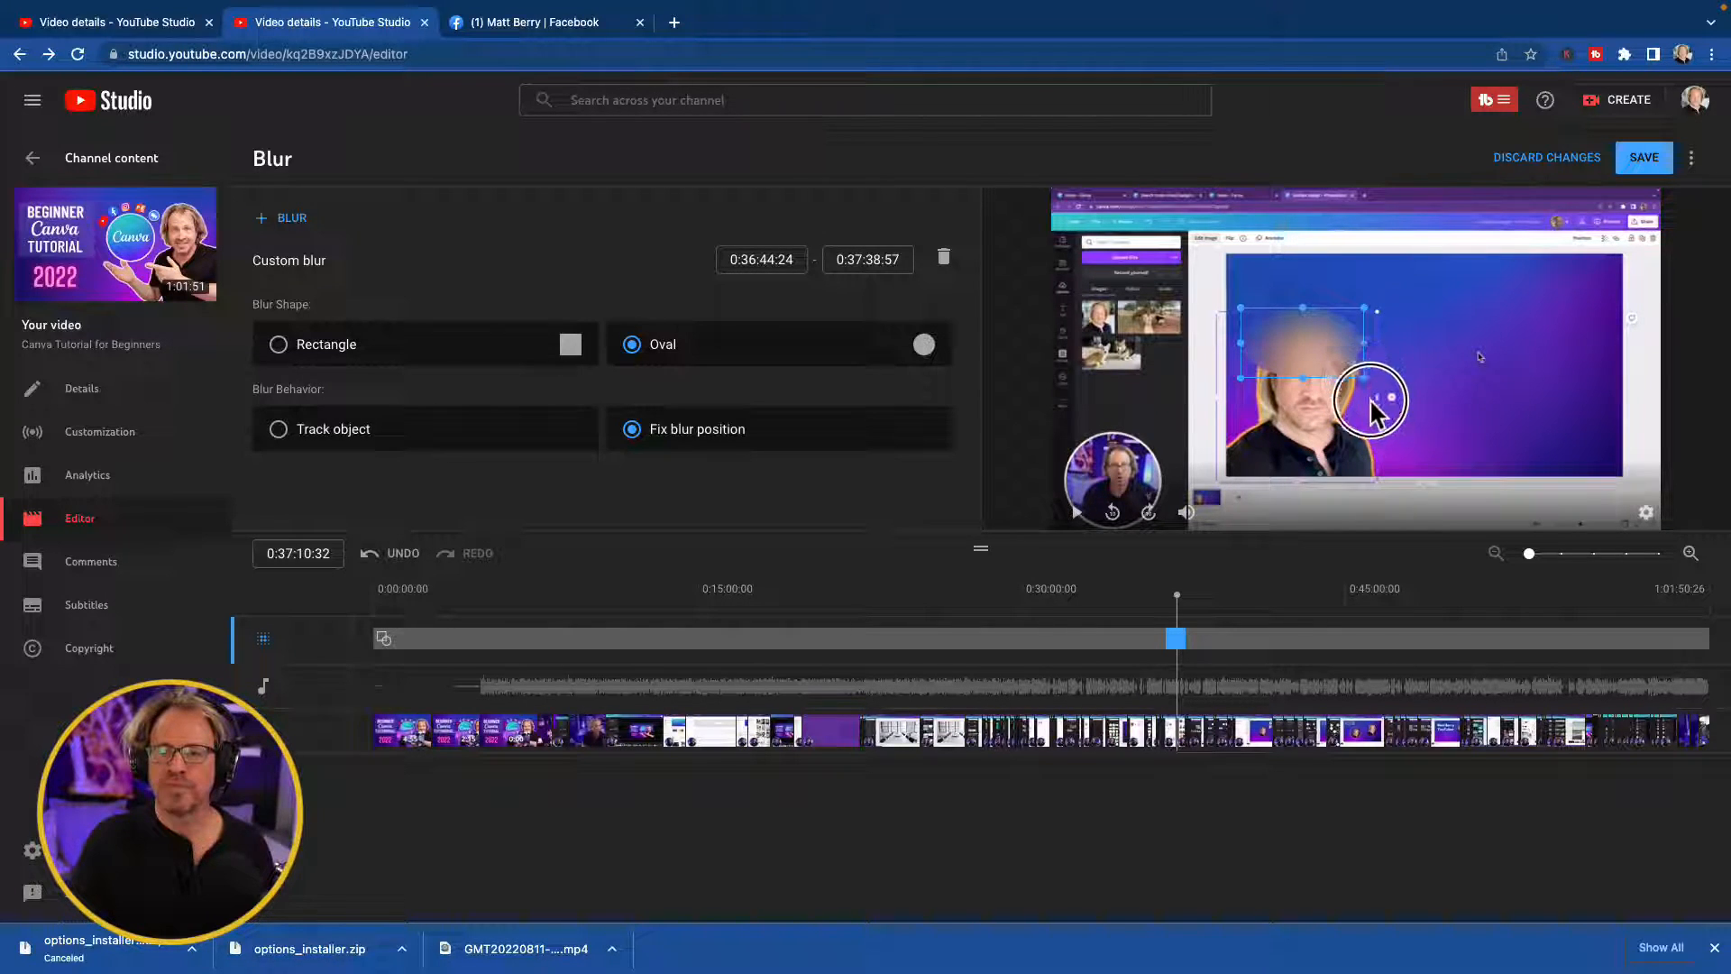
{"action": "left_click_drag", "start_coordinate": [1307, 375], "coordinate": [1302, 471]}
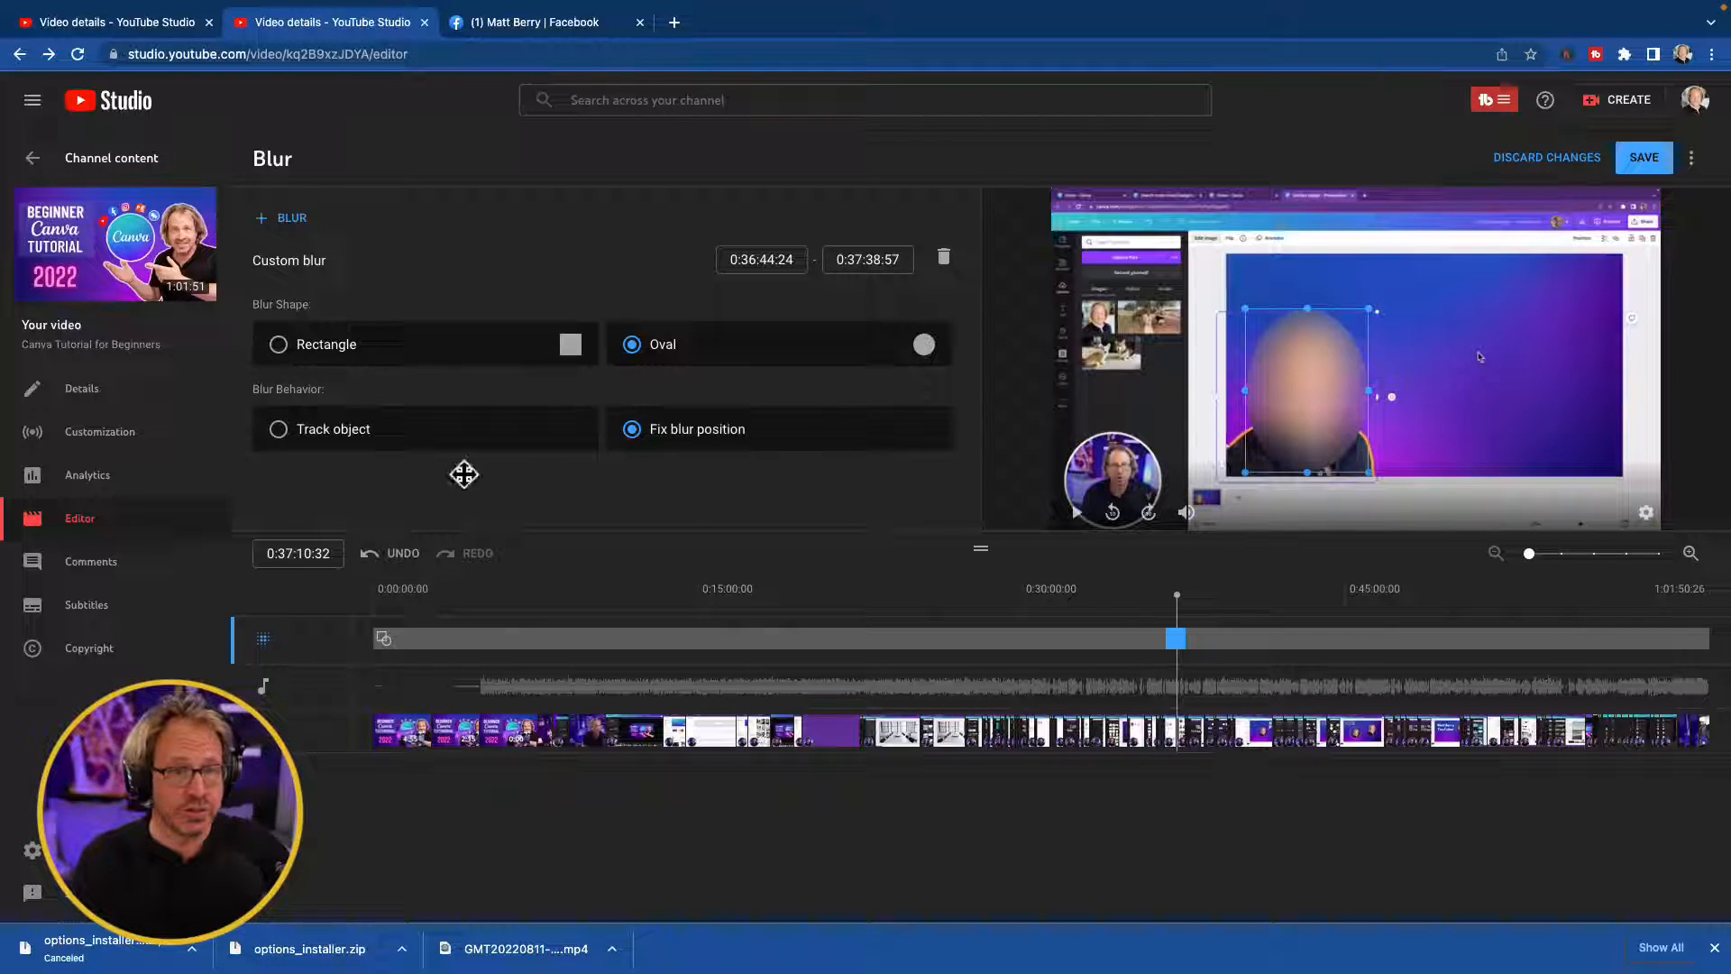
{"action": "left_click", "coordinate": [276, 430]}
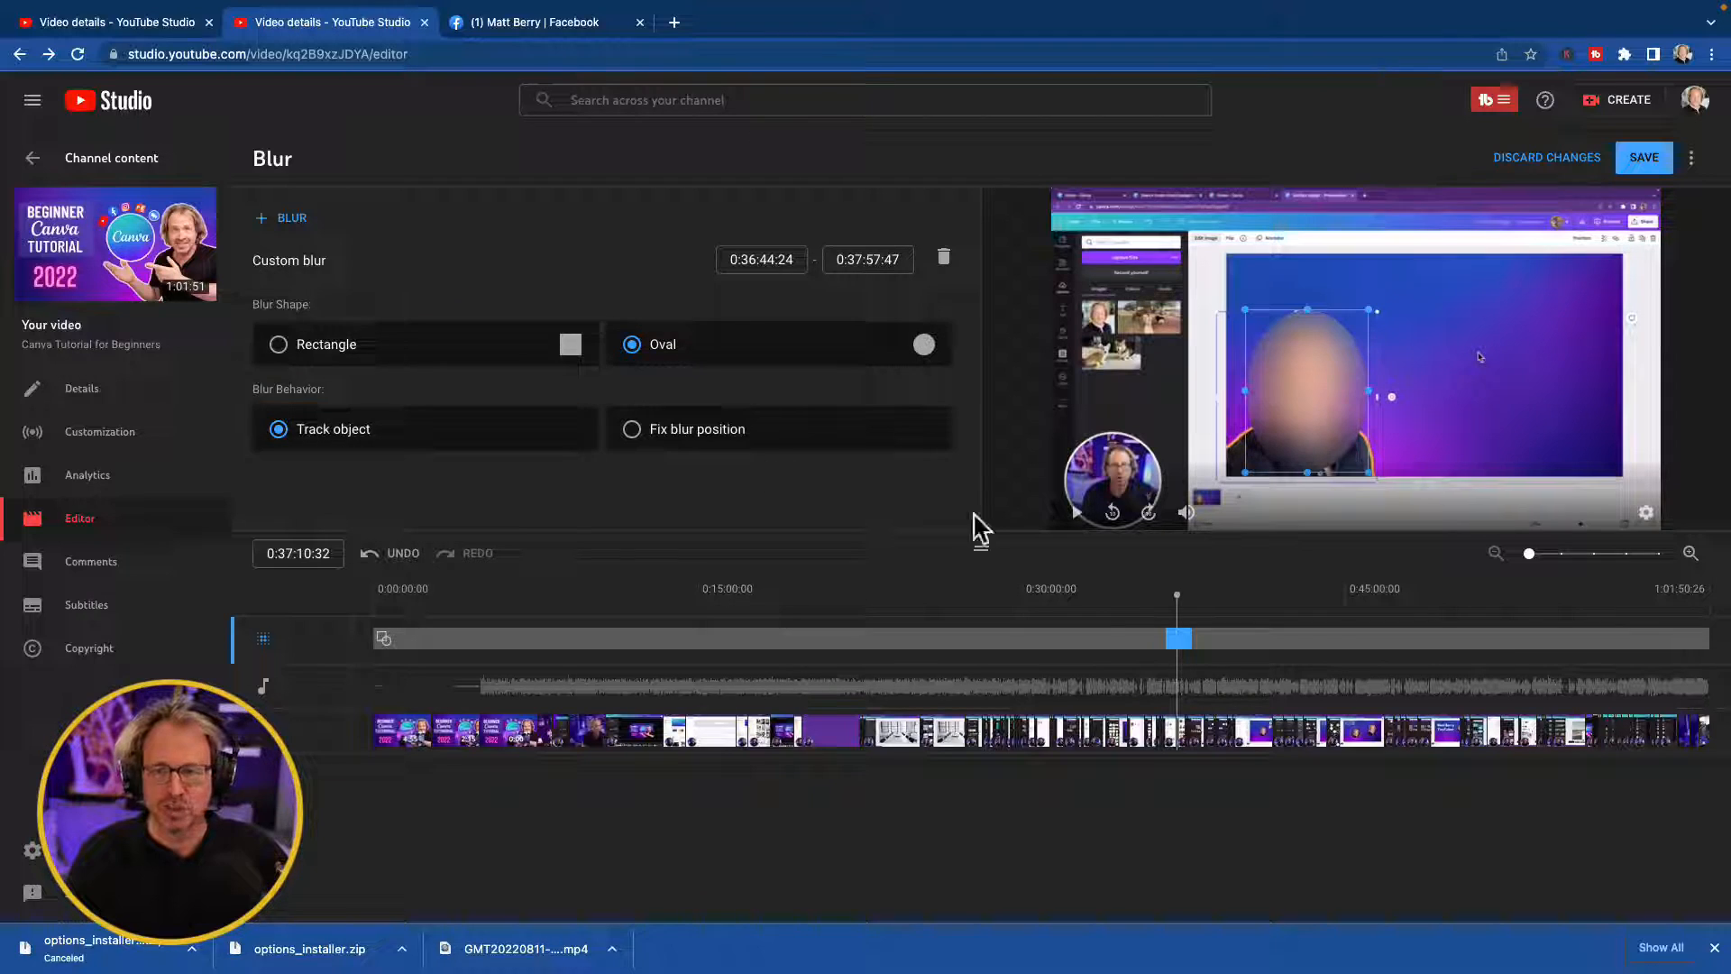
- Play the blurred section, extend the blur's end to 0:38:10:18, and discard the blur changes
{"action": "left_click", "coordinate": [1078, 514]}
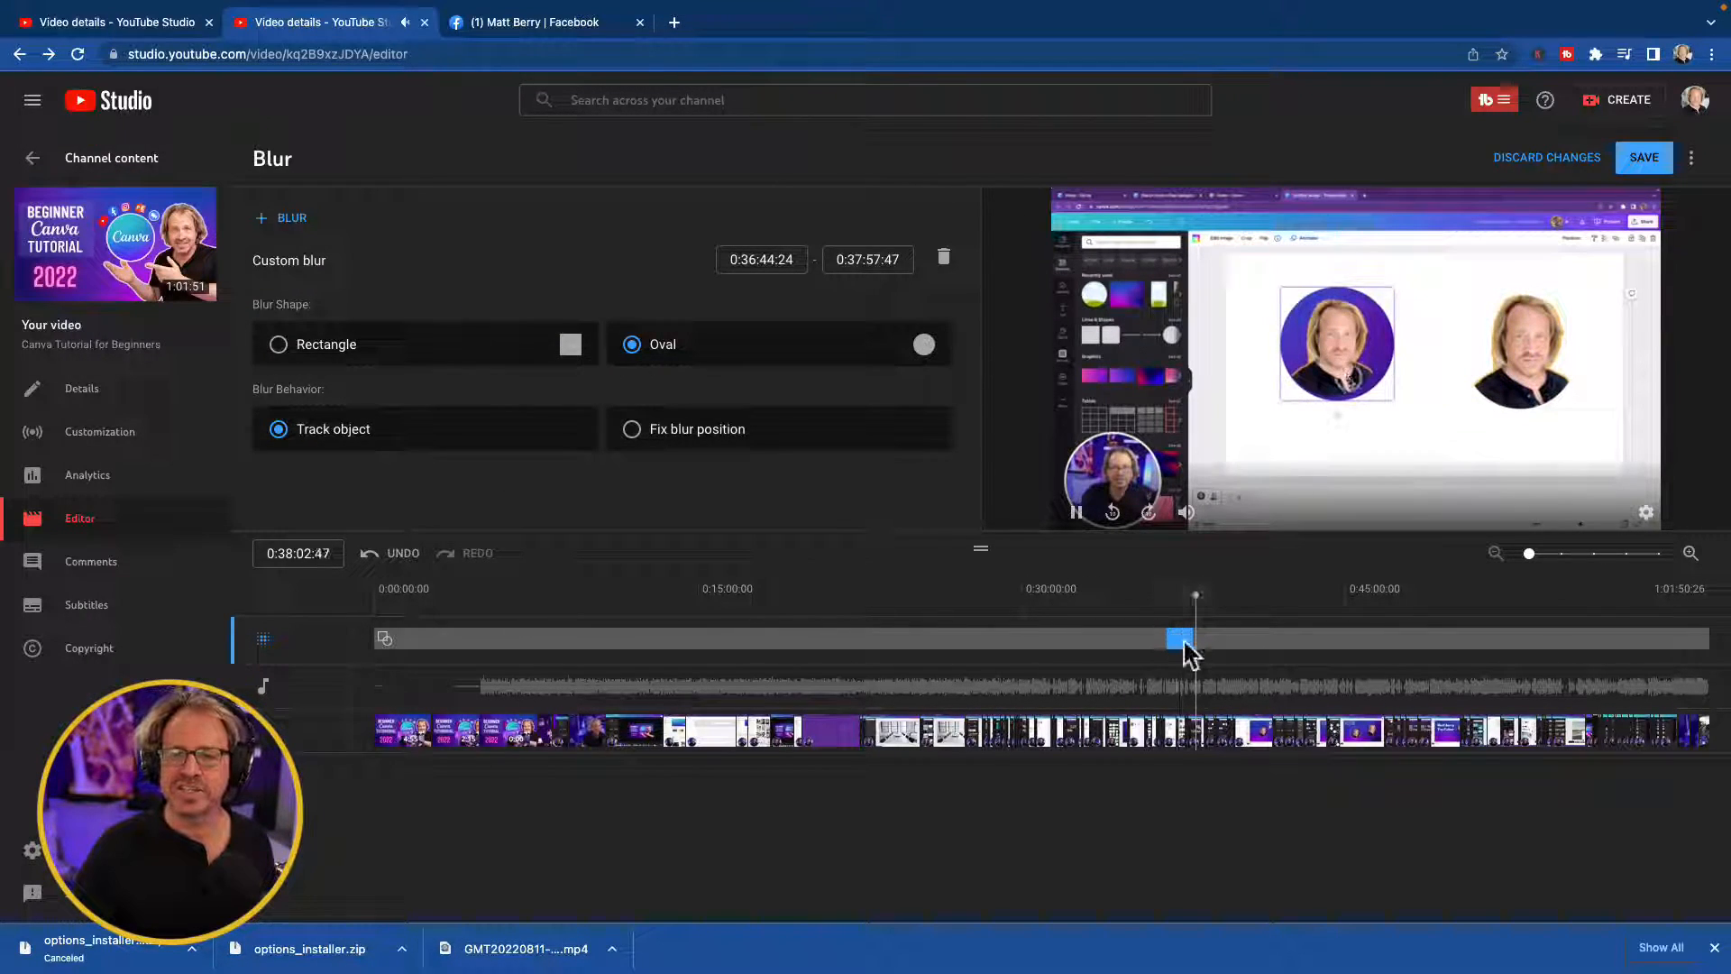
{"action": "left_click_drag", "start_coordinate": [1194, 641], "coordinate": [1255, 638]}
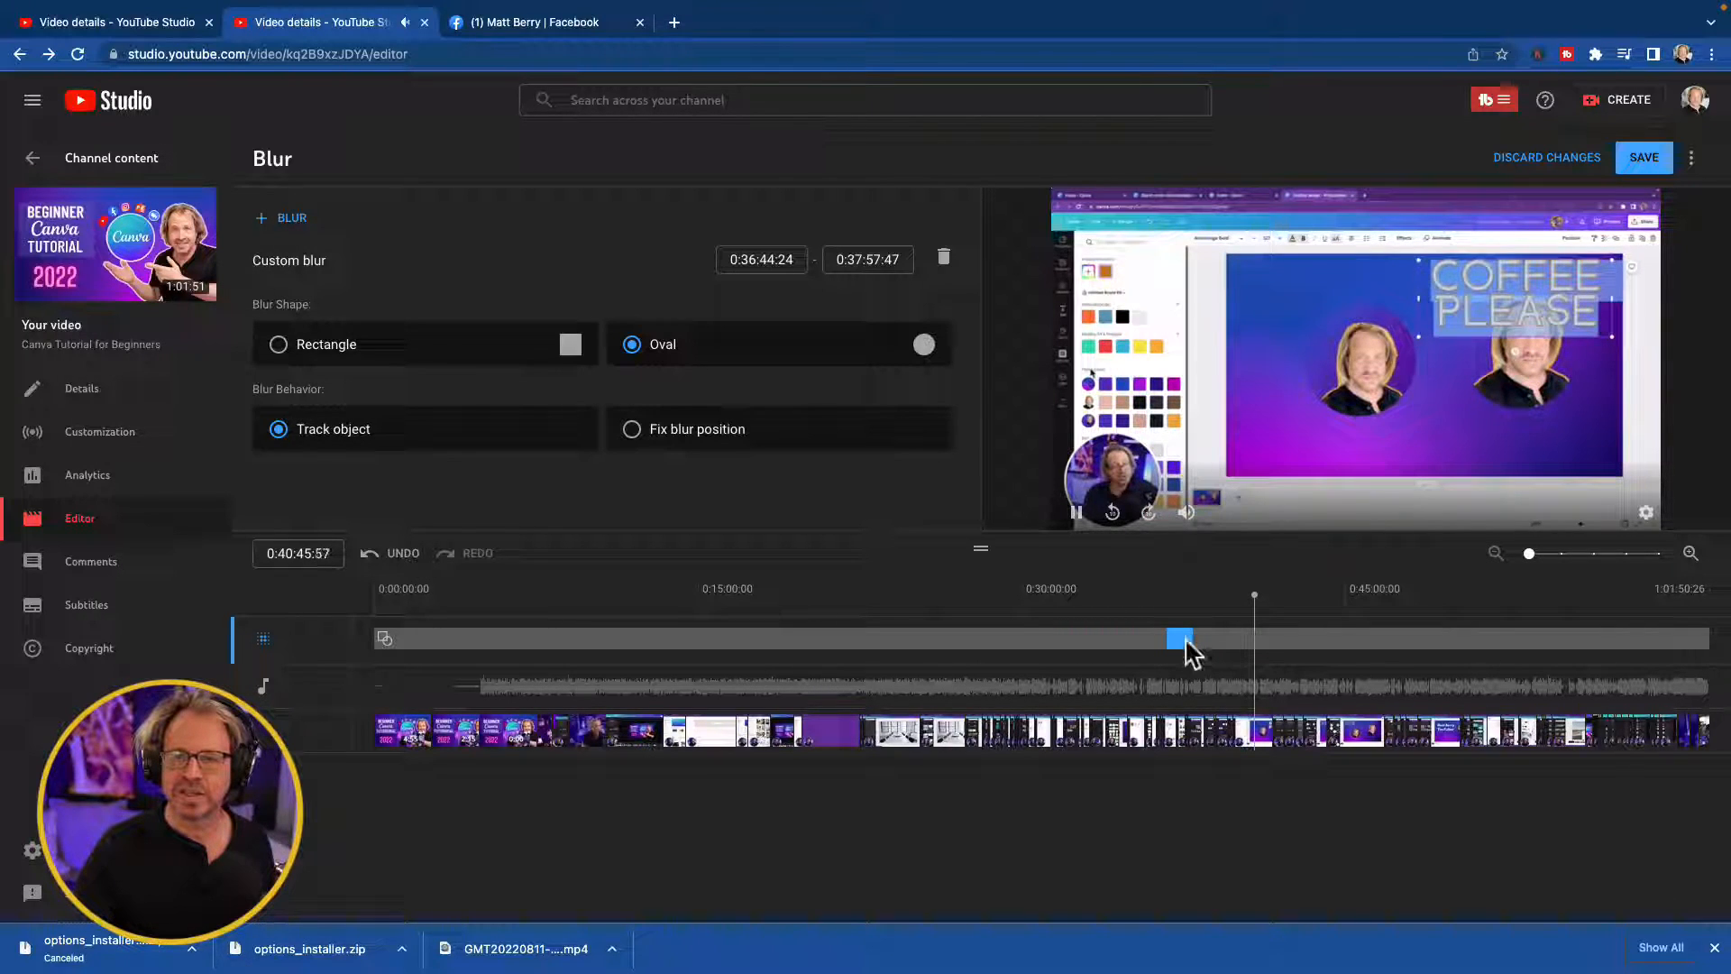
{"action": "left_click", "coordinate": [1191, 637]}
{"action": "mouse_move", "coordinate": [1192, 642]}
{"action": "left_mouse_down"}
{"action": "mouse_move", "coordinate": [1298, 631]}
{"action": "mouse_move", "coordinate": [1196, 637]}
{"action": "left_mouse_up"}
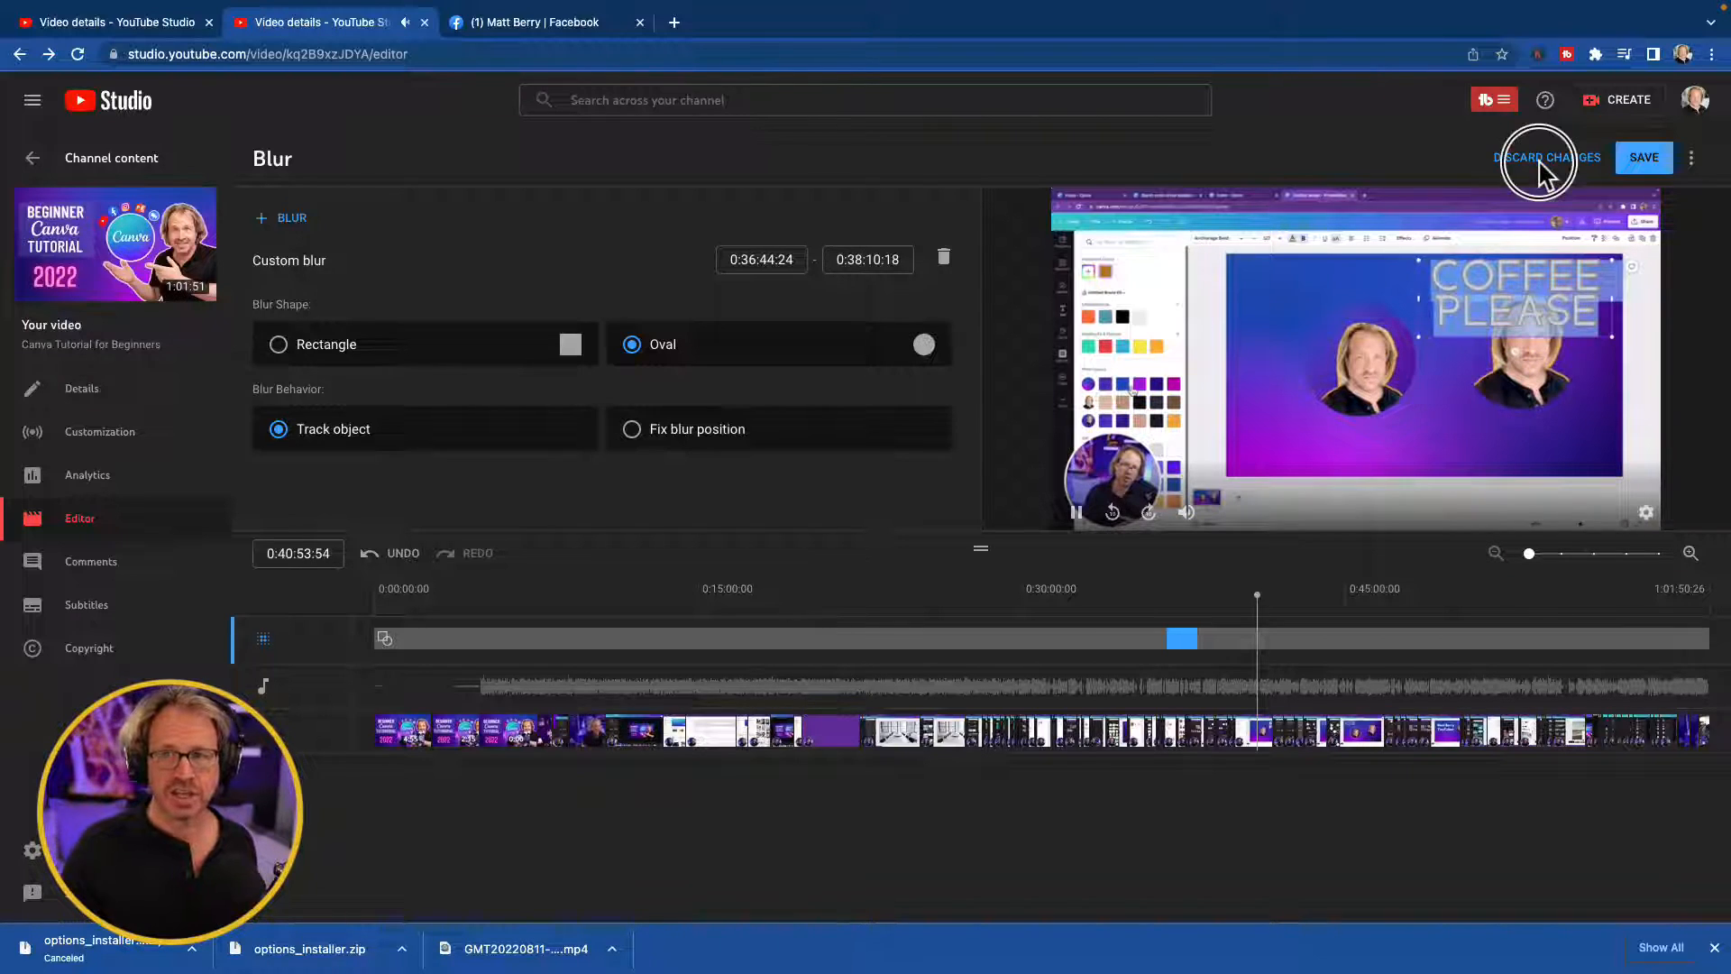
{"action": "left_click", "coordinate": [1538, 160]}
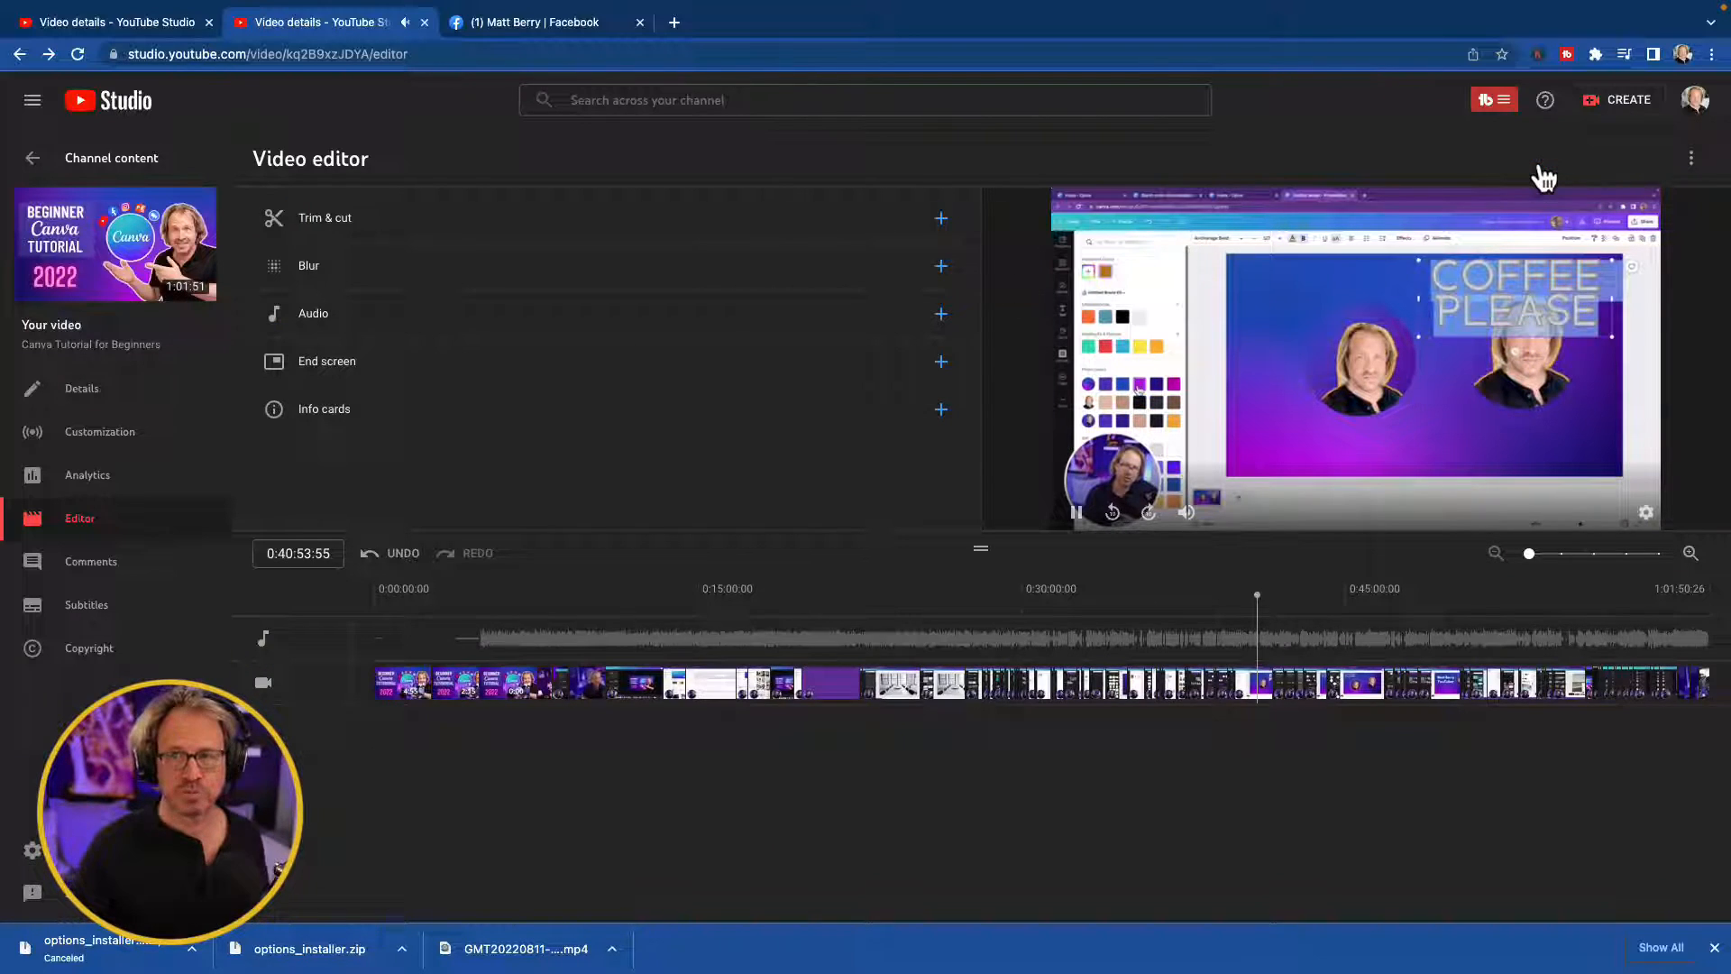
- Open the editor's audio library, pause the video, and listen to "The Moon Drops" and "When You're Not Looking"
{"action": "left_click", "coordinate": [516, 337]}
{"action": "left_click", "coordinate": [1076, 512]}
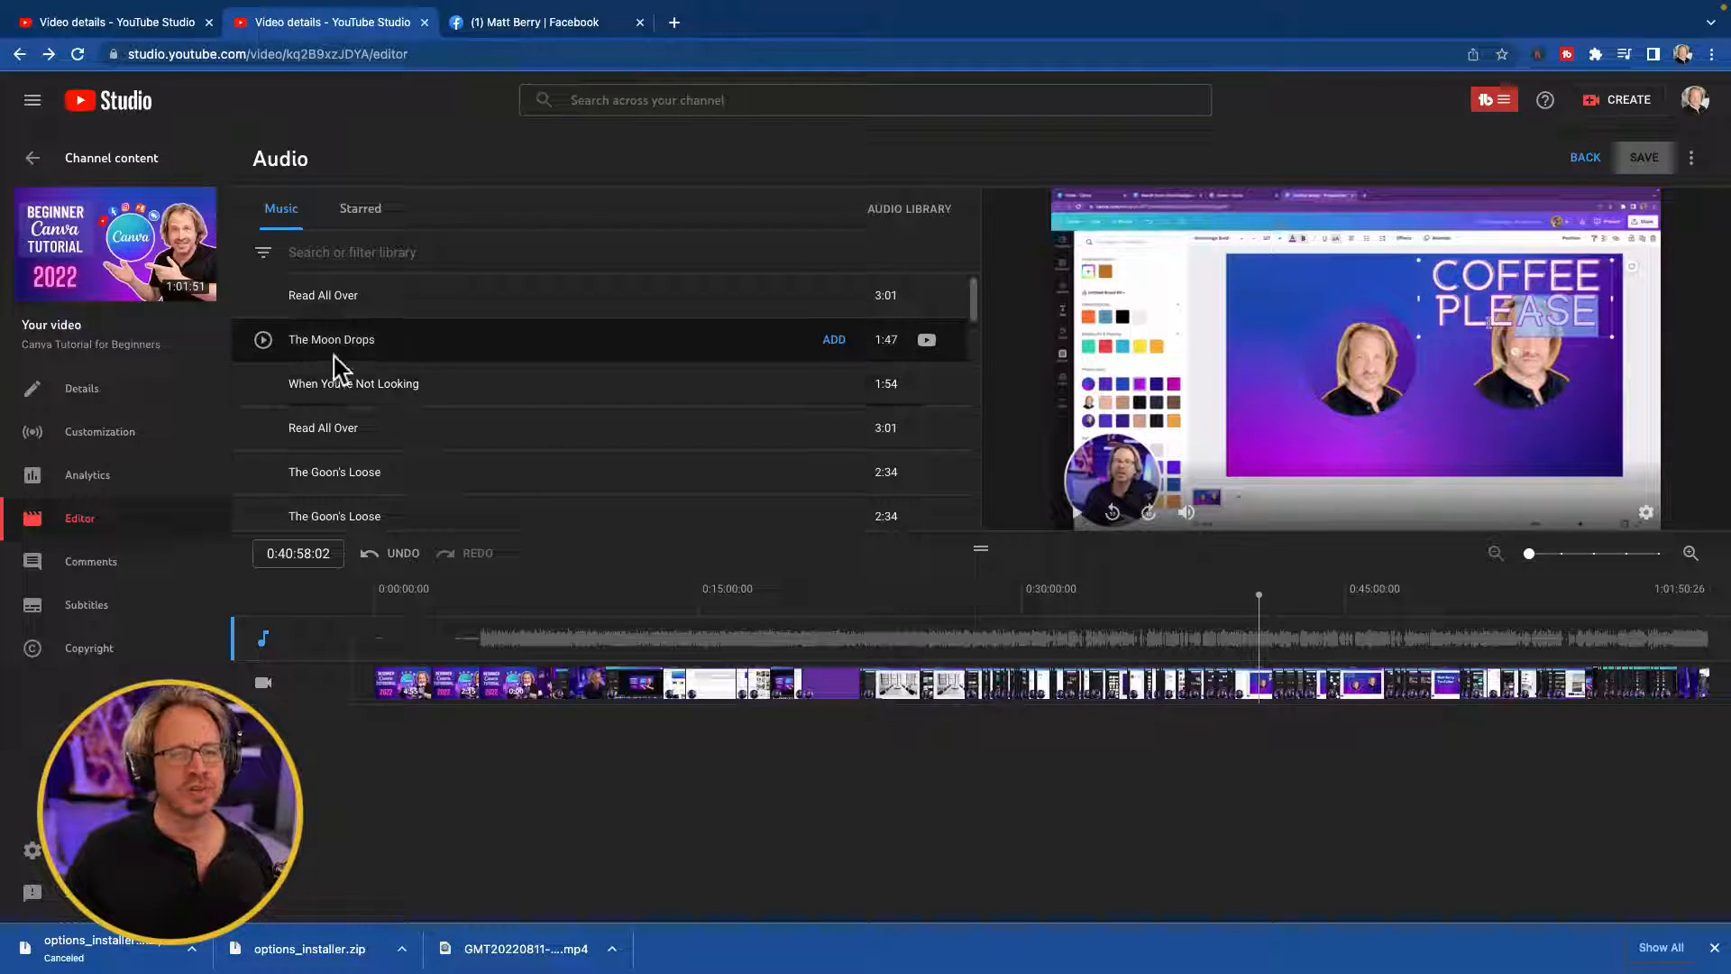
{"action": "left_click", "coordinate": [263, 340]}
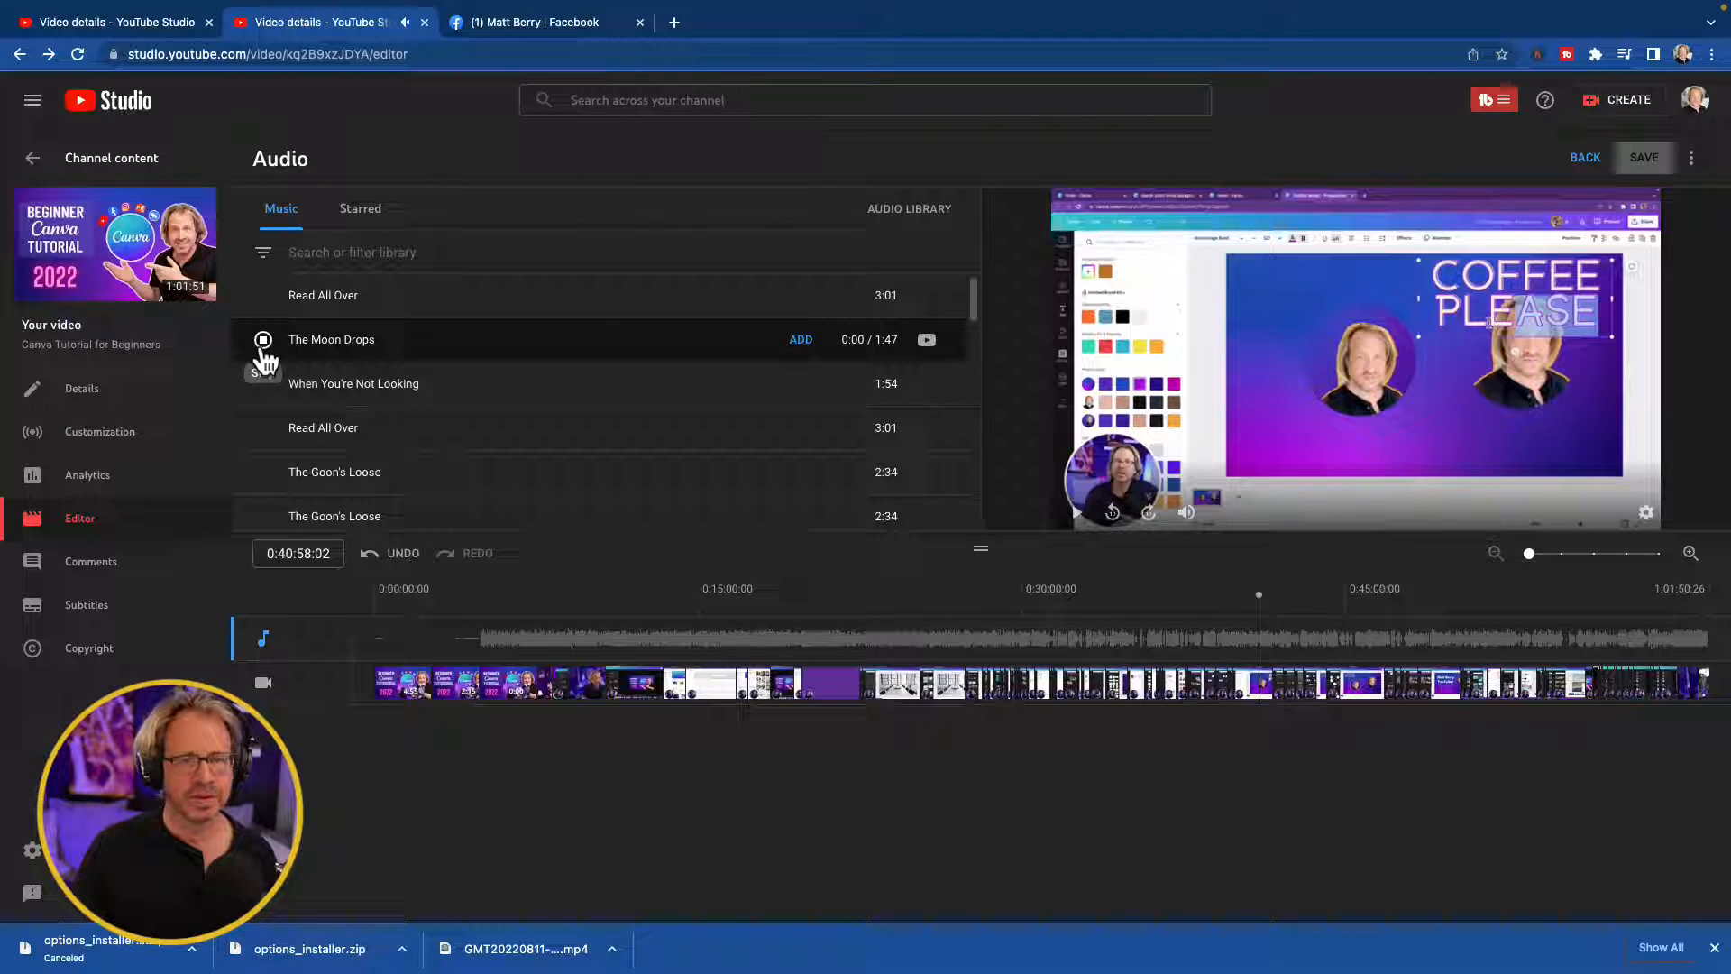
{"action": "left_click", "coordinate": [263, 340]}
{"action": "left_click", "coordinate": [262, 384]}
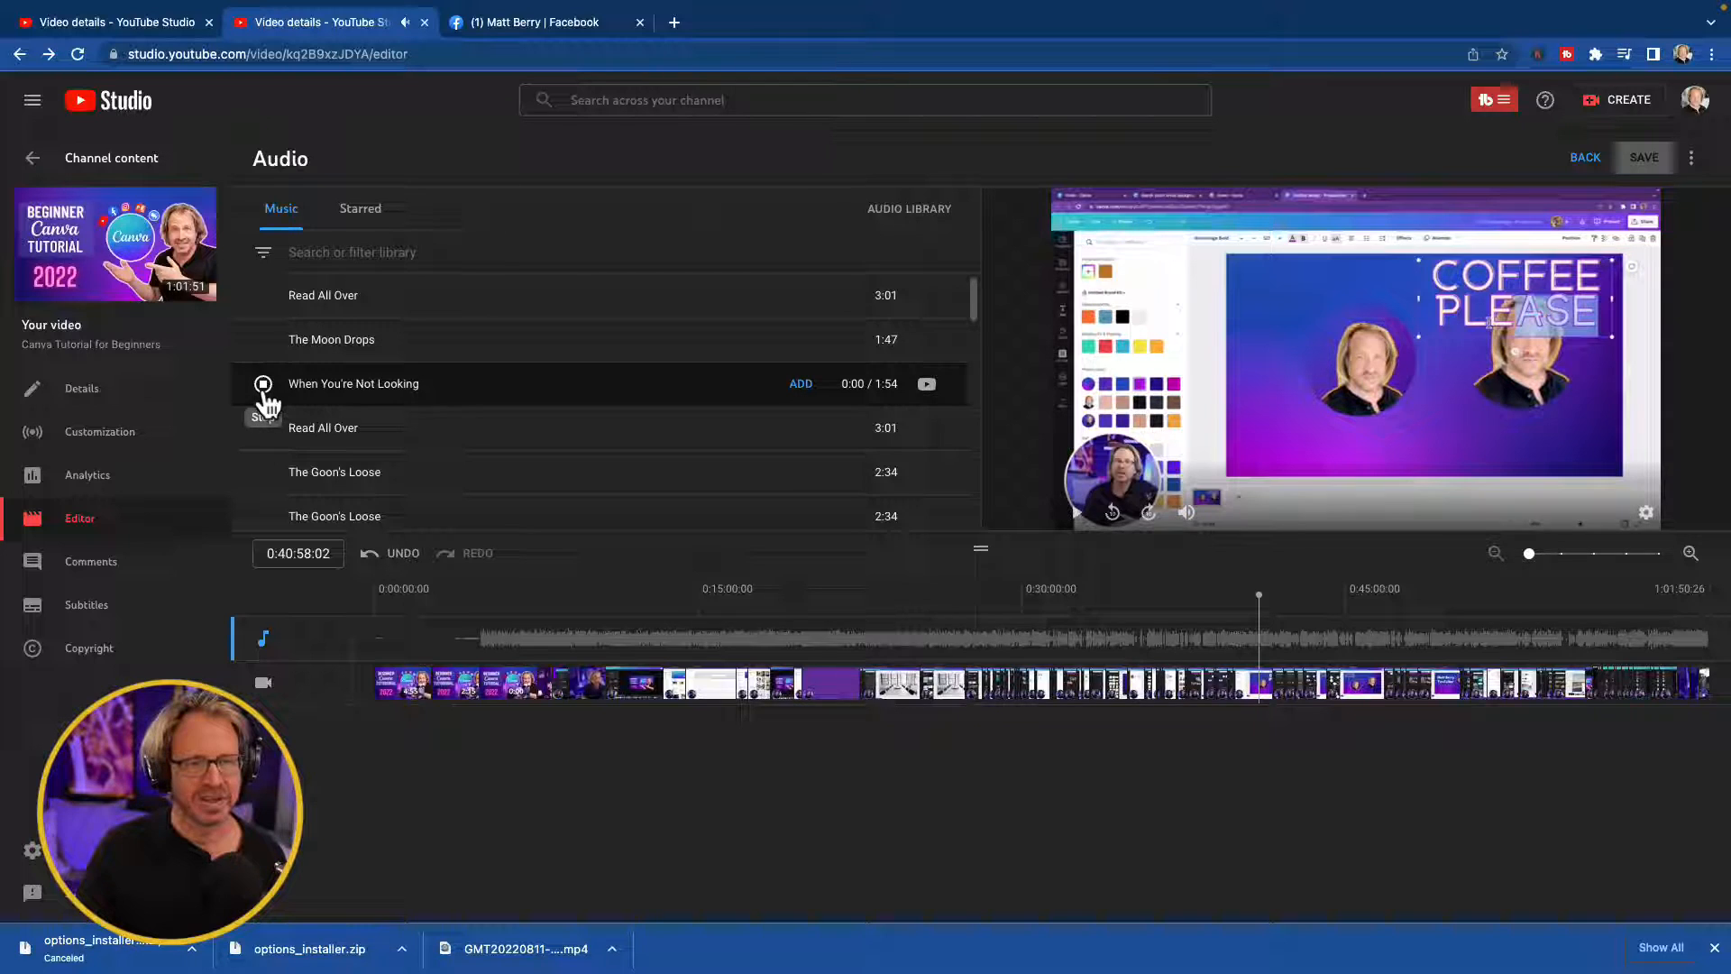
{"action": "left_click", "coordinate": [262, 385]}
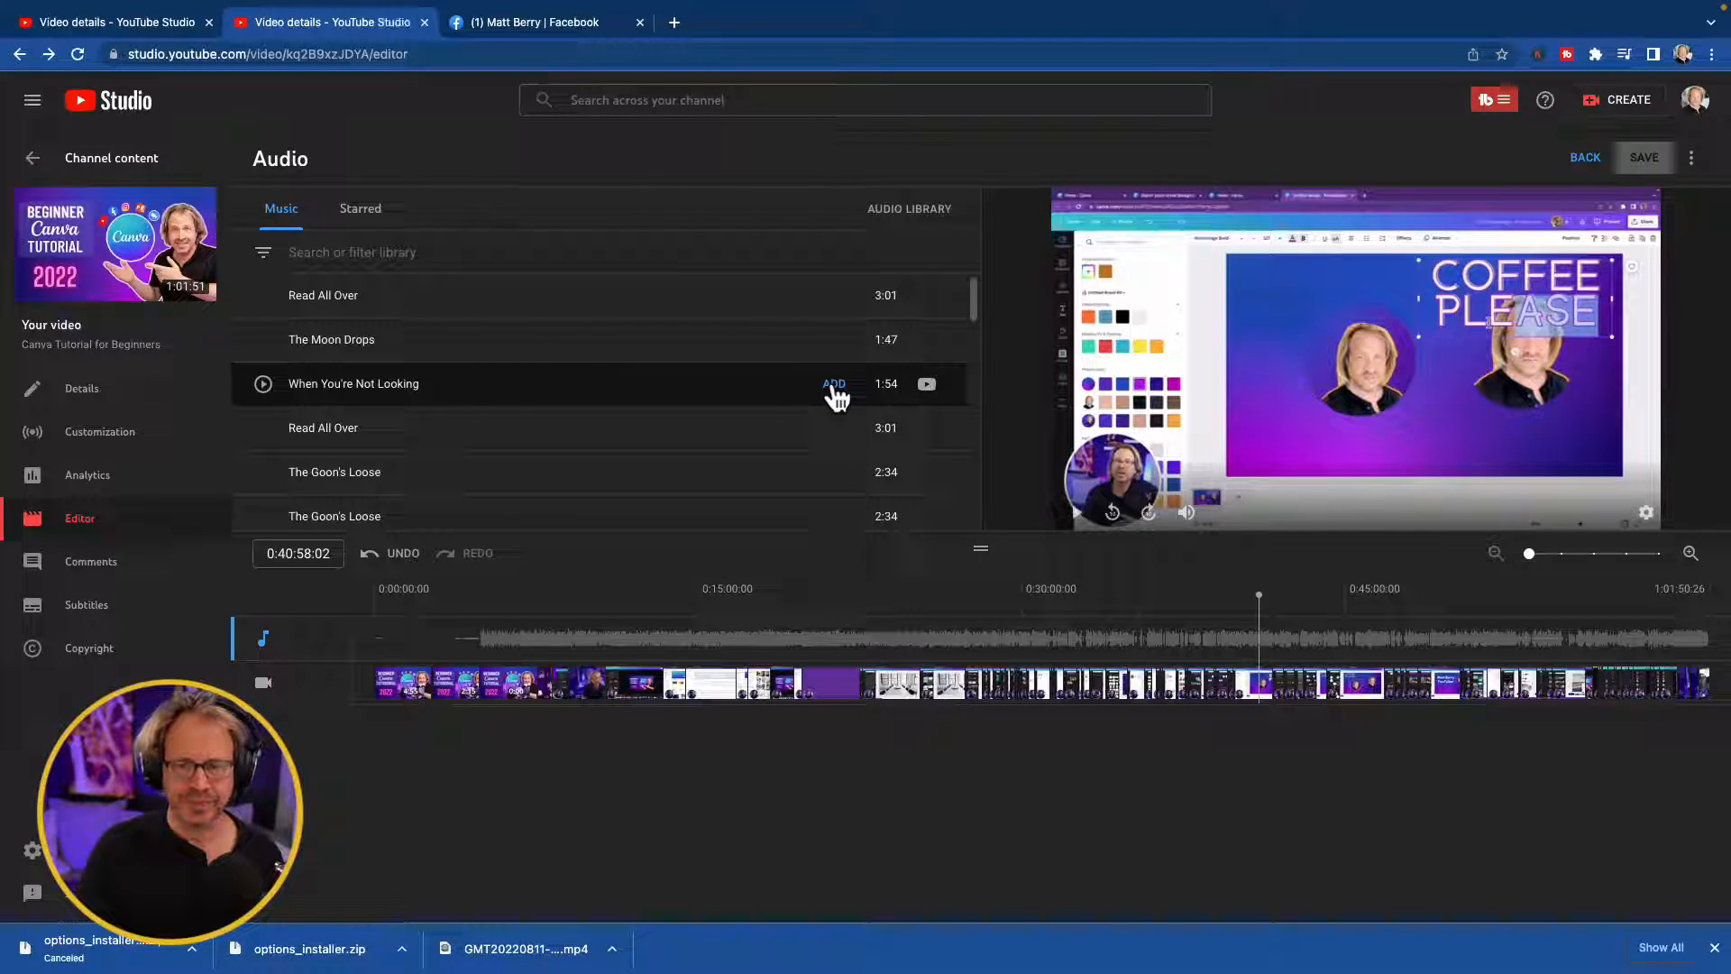
- Add the track "When You're Not Looking" to the video and play the result from the beginning
{"action": "left_click", "coordinate": [834, 385]}
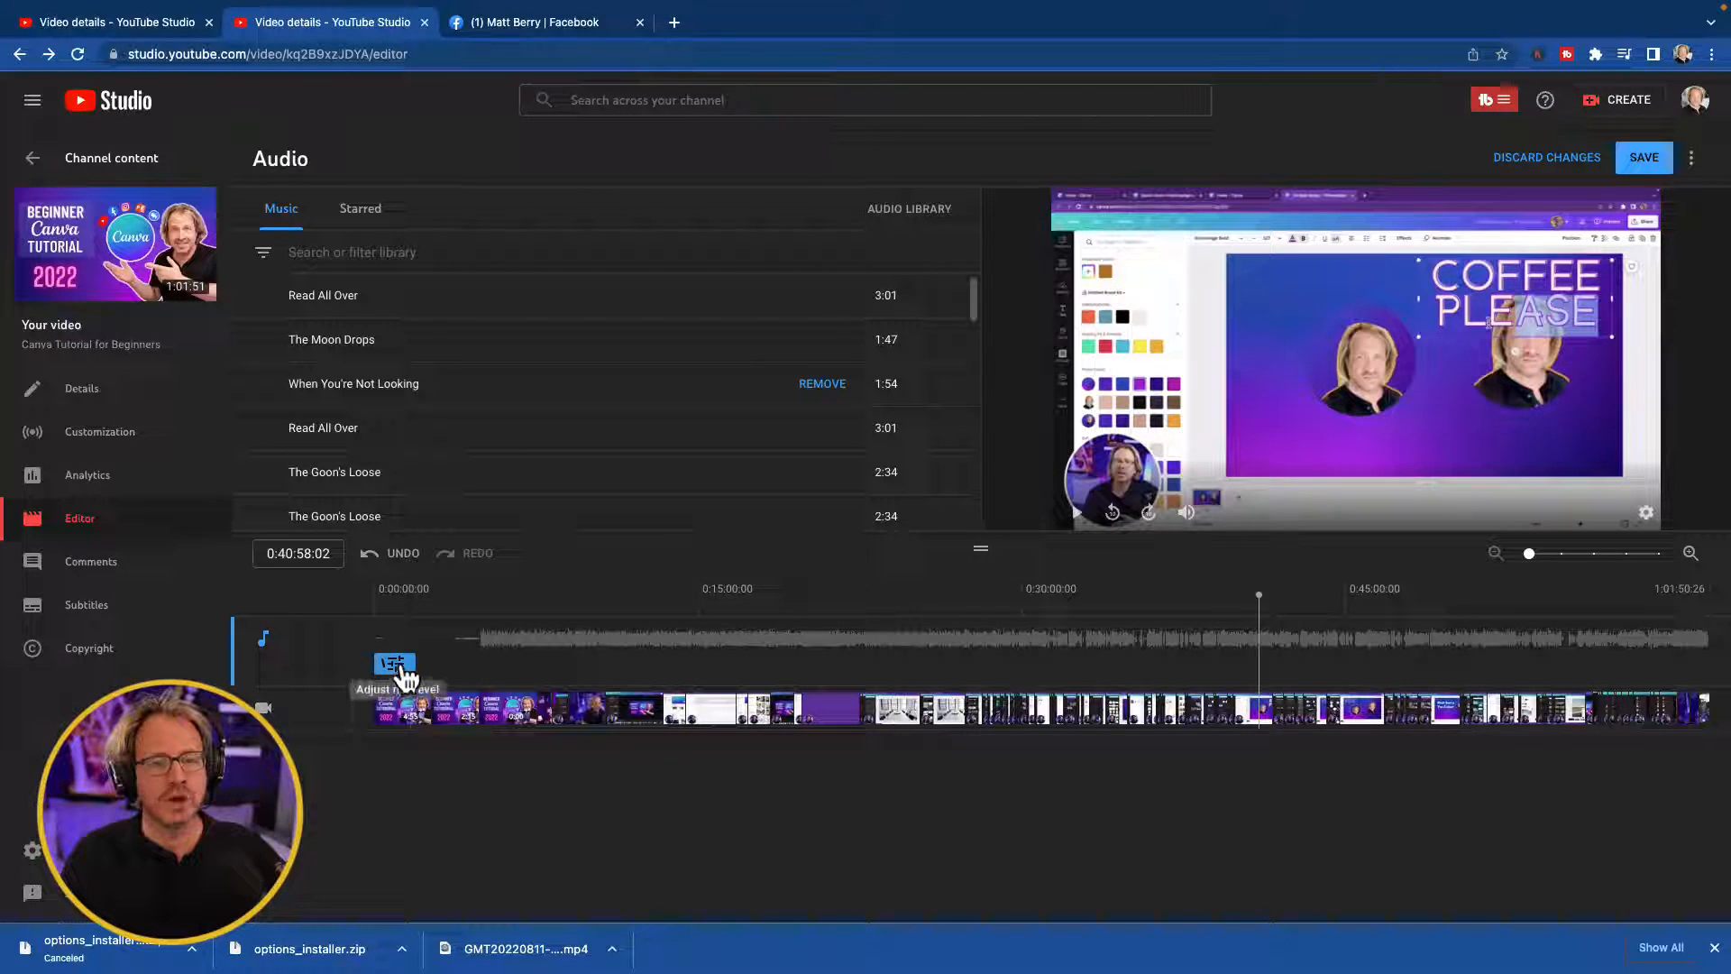
{"action": "left_click_drag", "start_coordinate": [1257, 594], "coordinate": [374, 599]}
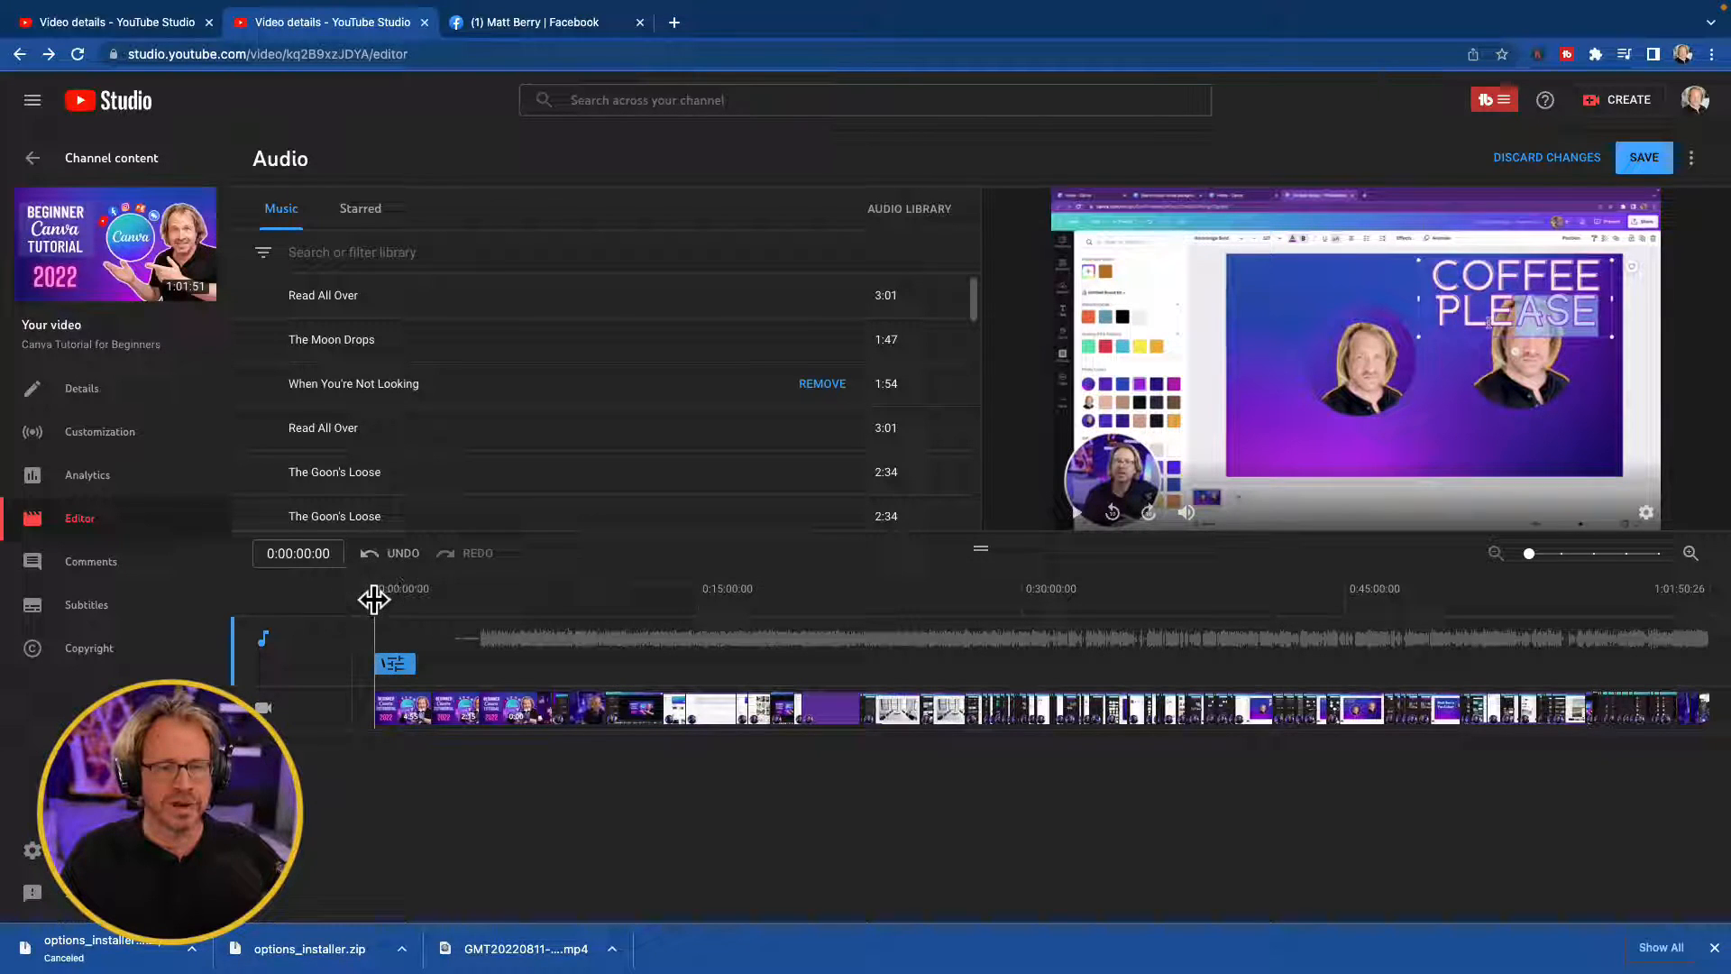
{"action": "left_click", "coordinate": [1079, 518]}
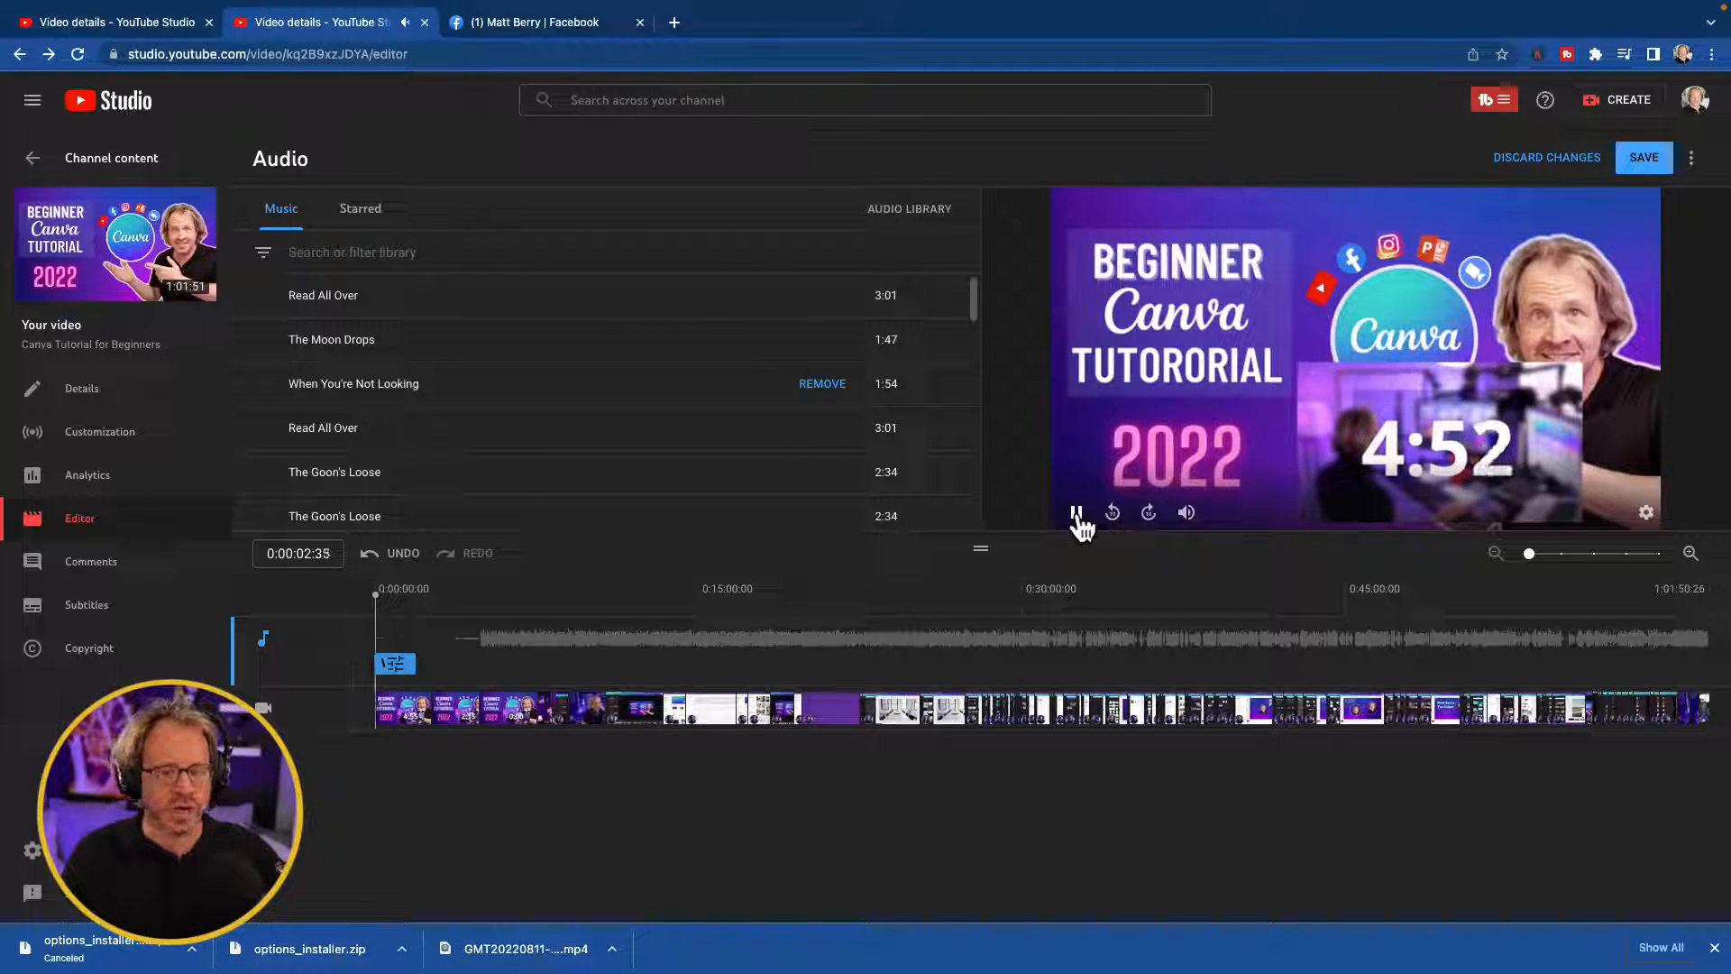
{"action": "left_click", "coordinate": [1078, 514]}
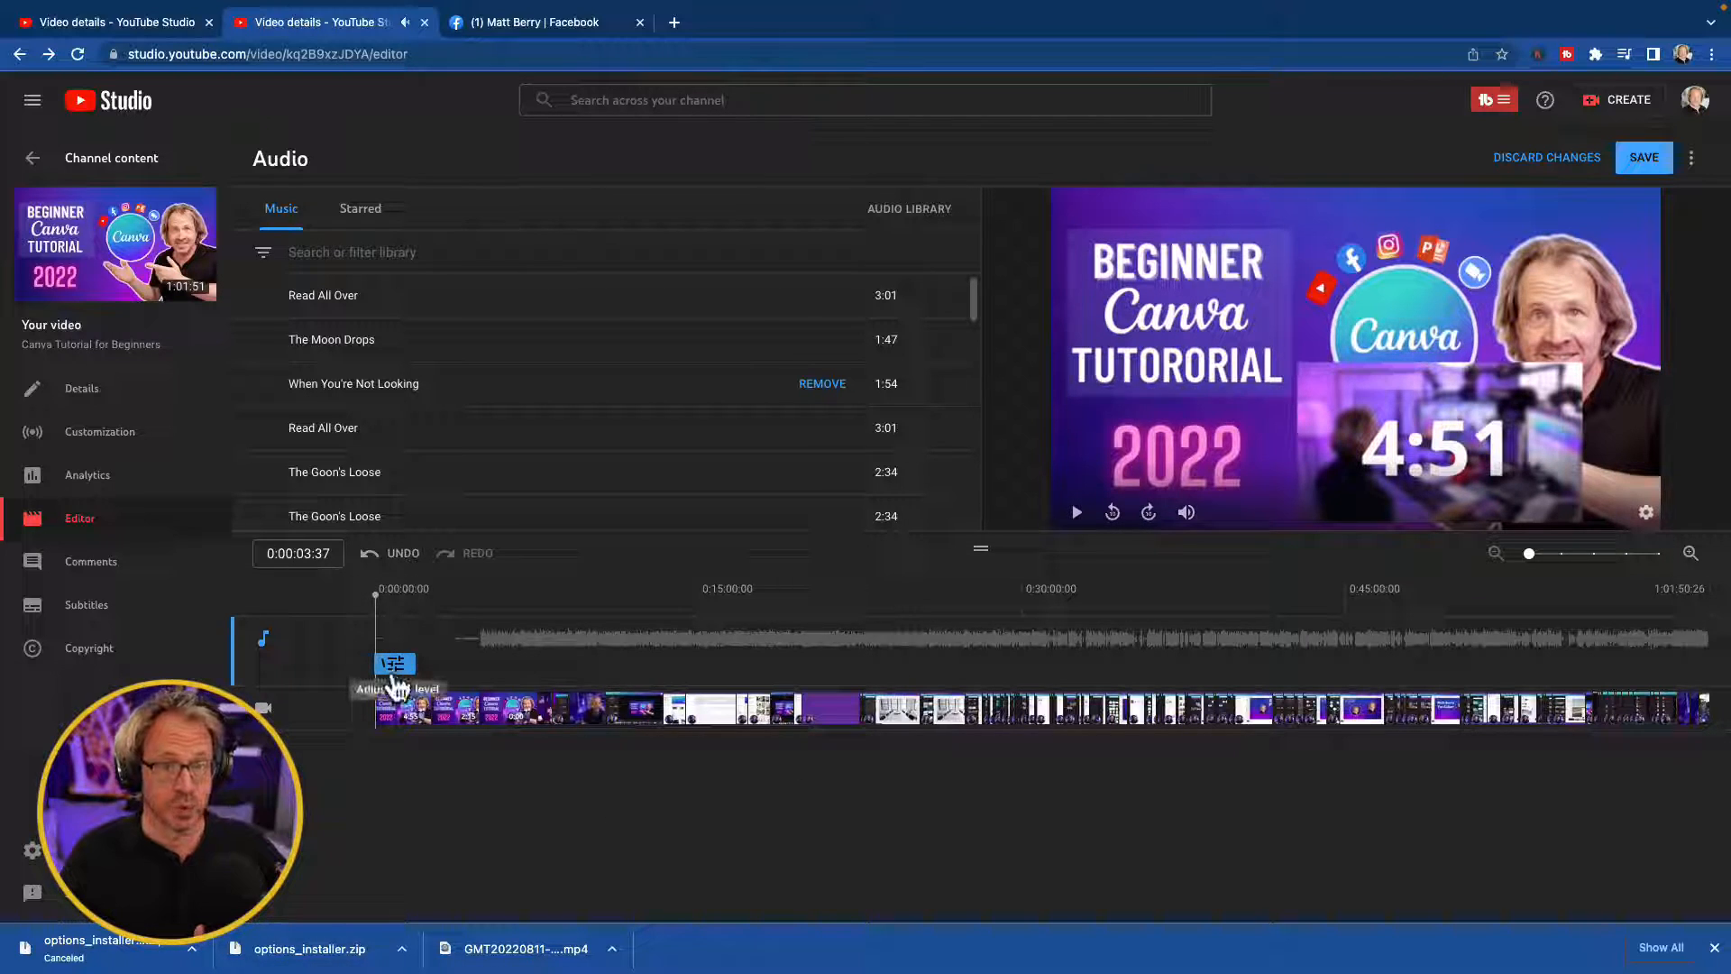
- Lower the mix level of the added music track to near its minimum
{"action": "left_click", "coordinate": [397, 668]}
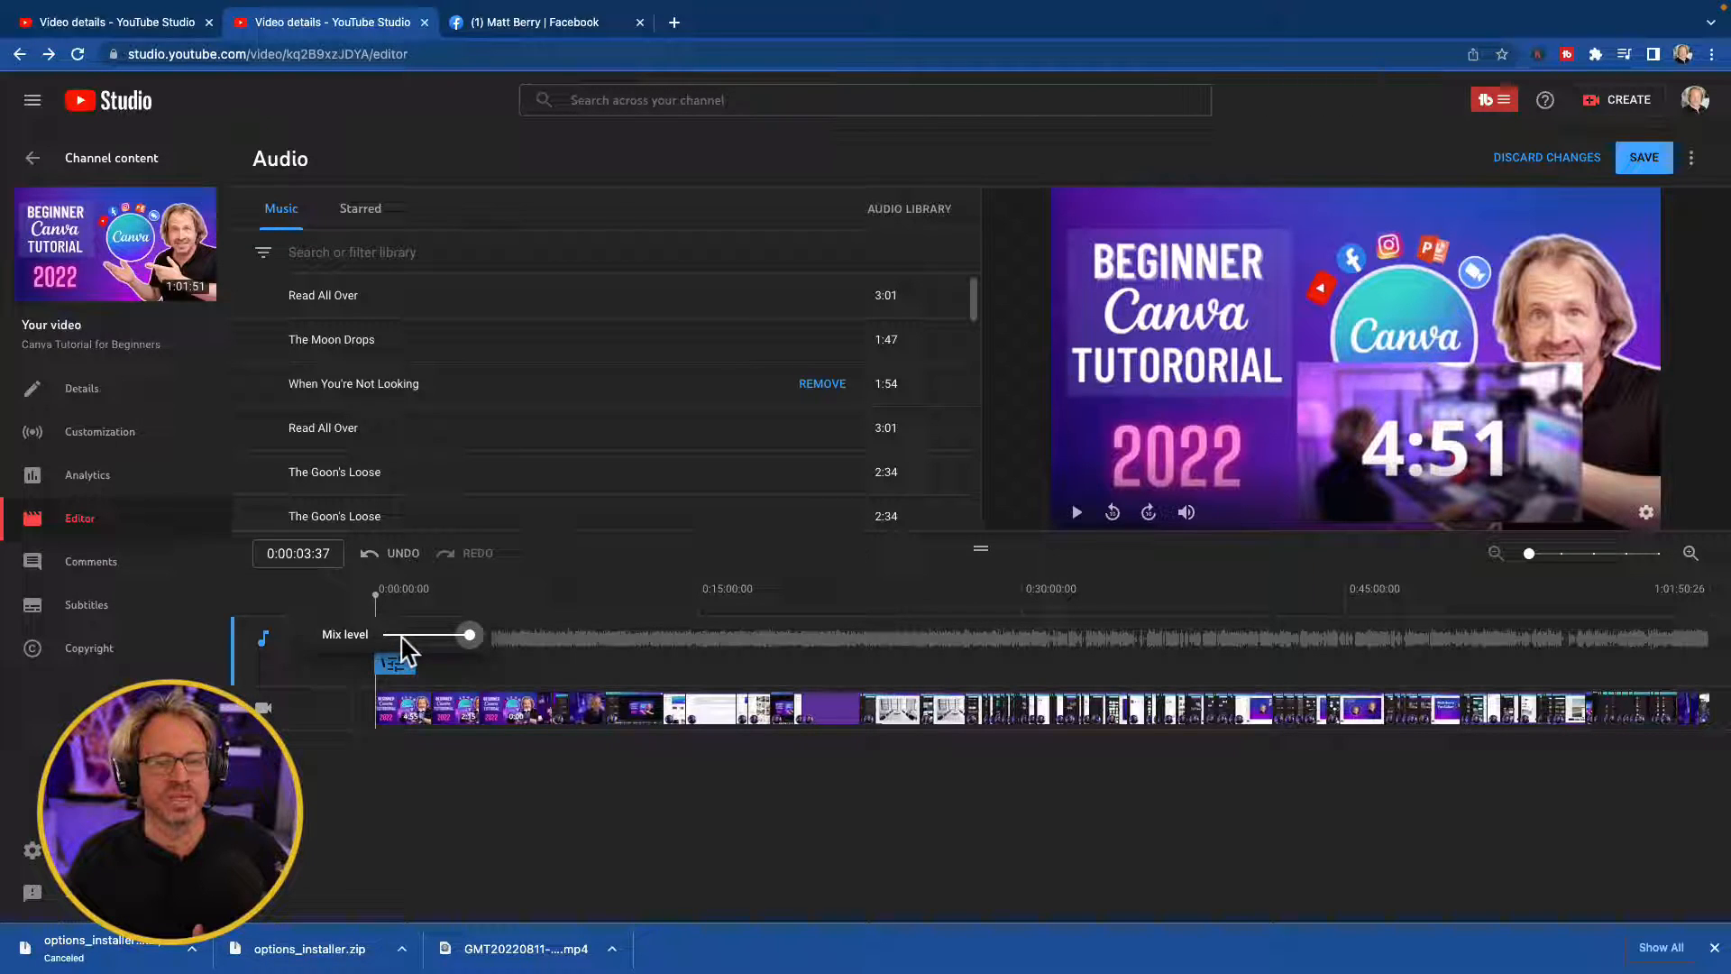
{"action": "left_click", "coordinate": [402, 636]}
{"action": "left_click_drag", "start_coordinate": [402, 636], "coordinate": [396, 636]}
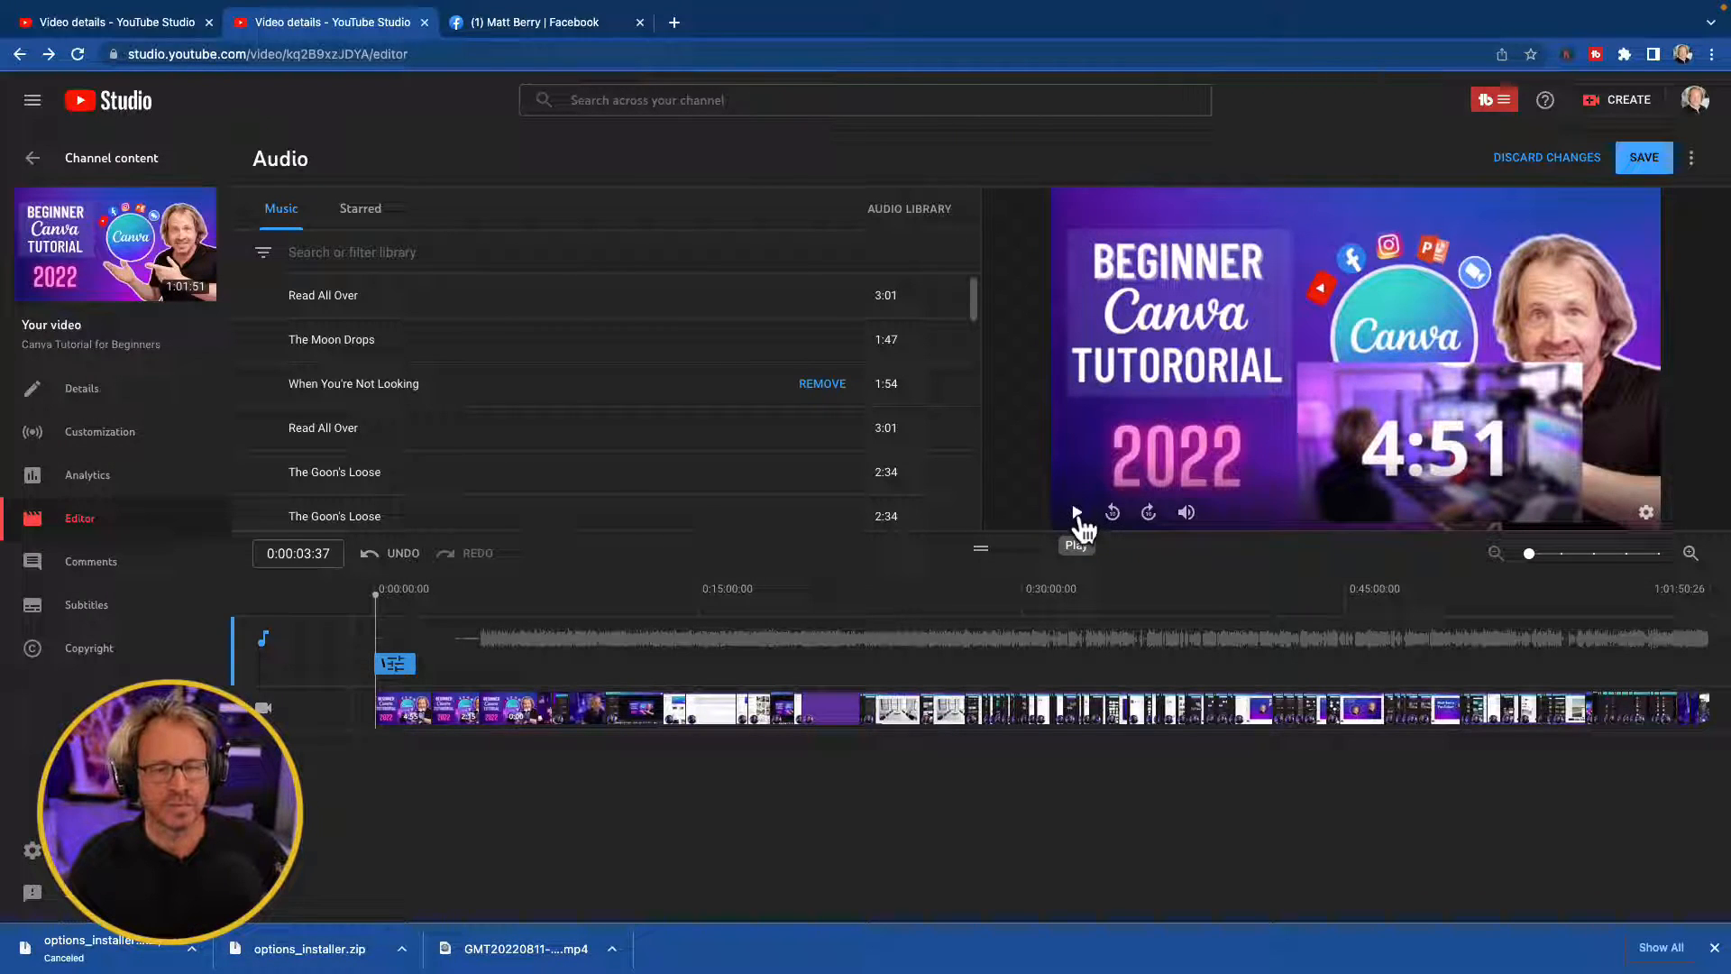
- Play the video with the lowered music, and move the music clip to around 0:55:00 on the timeline
{"action": "left_click", "coordinate": [1078, 521]}
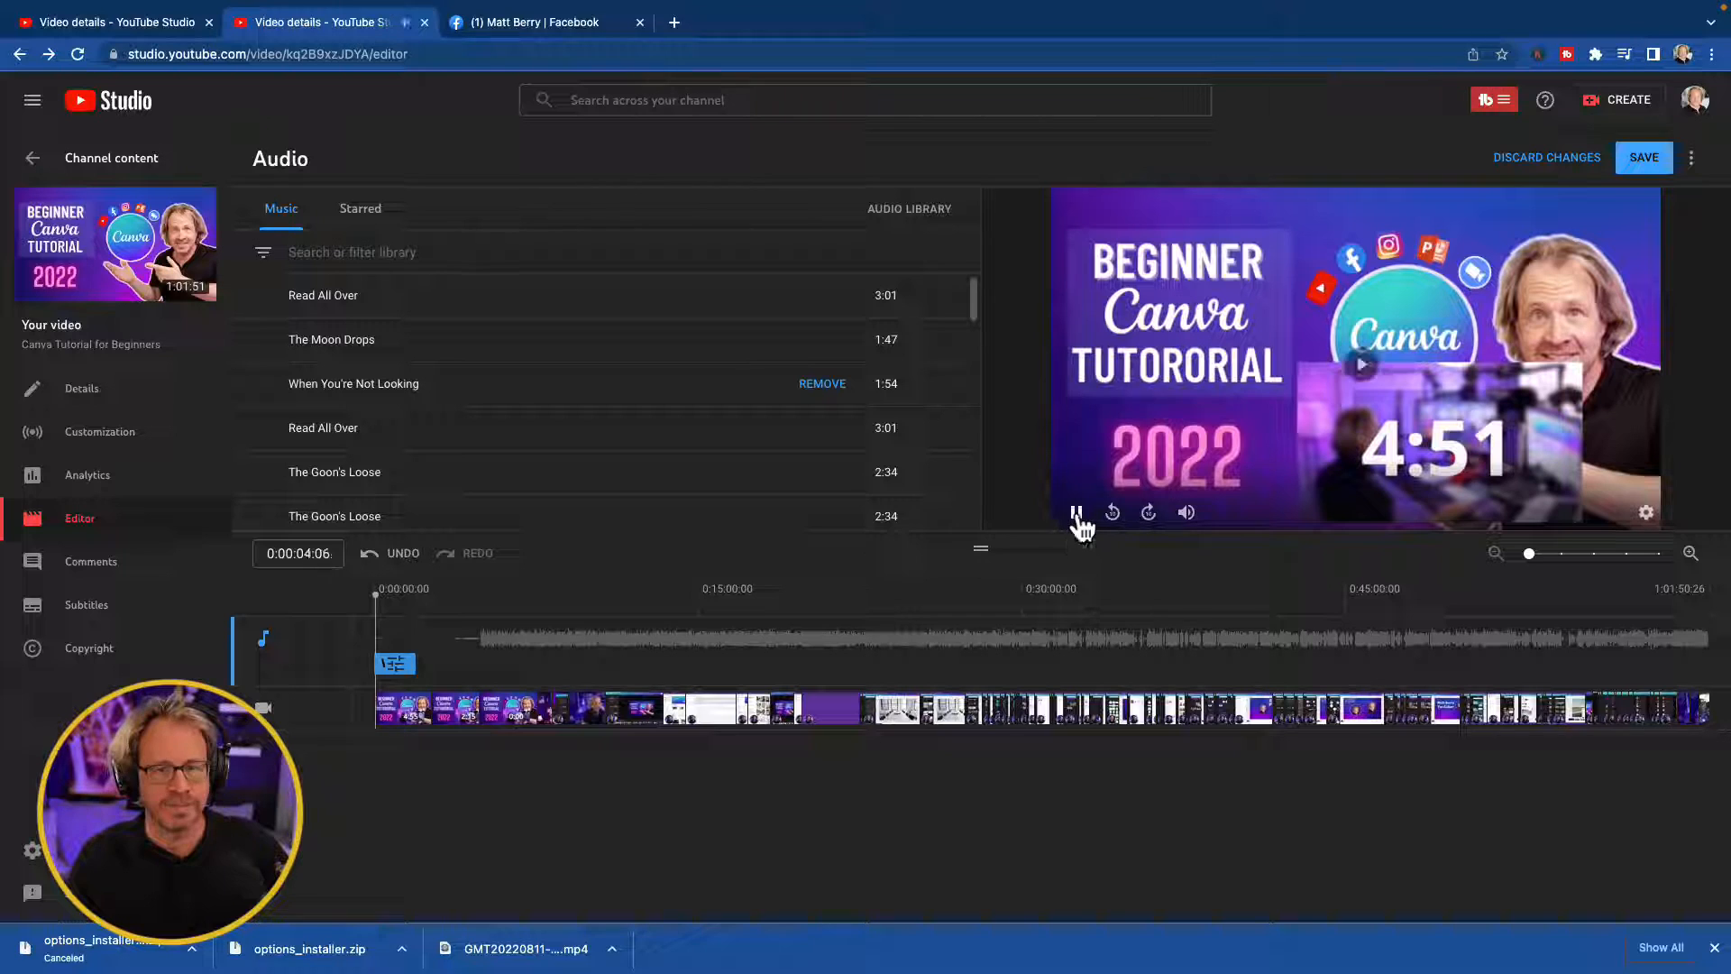
{"action": "left_click", "coordinate": [408, 669]}
{"action": "left_click", "coordinate": [409, 666]}
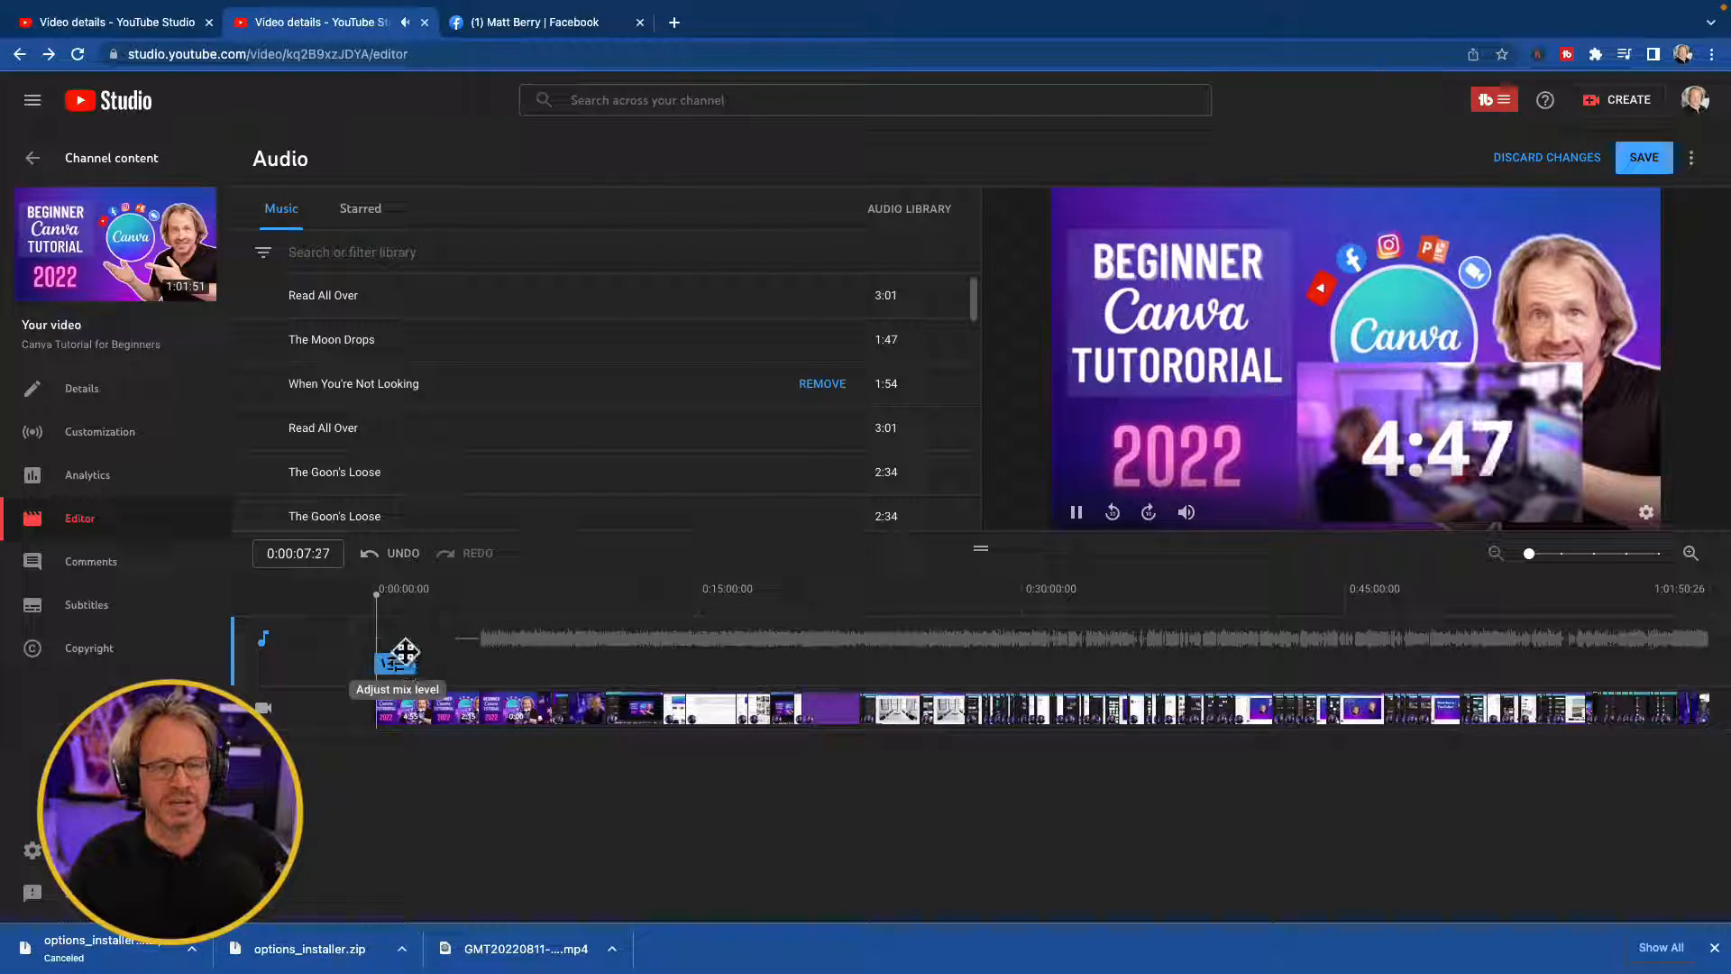
{"action": "left_click", "coordinate": [396, 672]}
{"action": "left_click_drag", "start_coordinate": [394, 636], "coordinate": [1581, 732]}
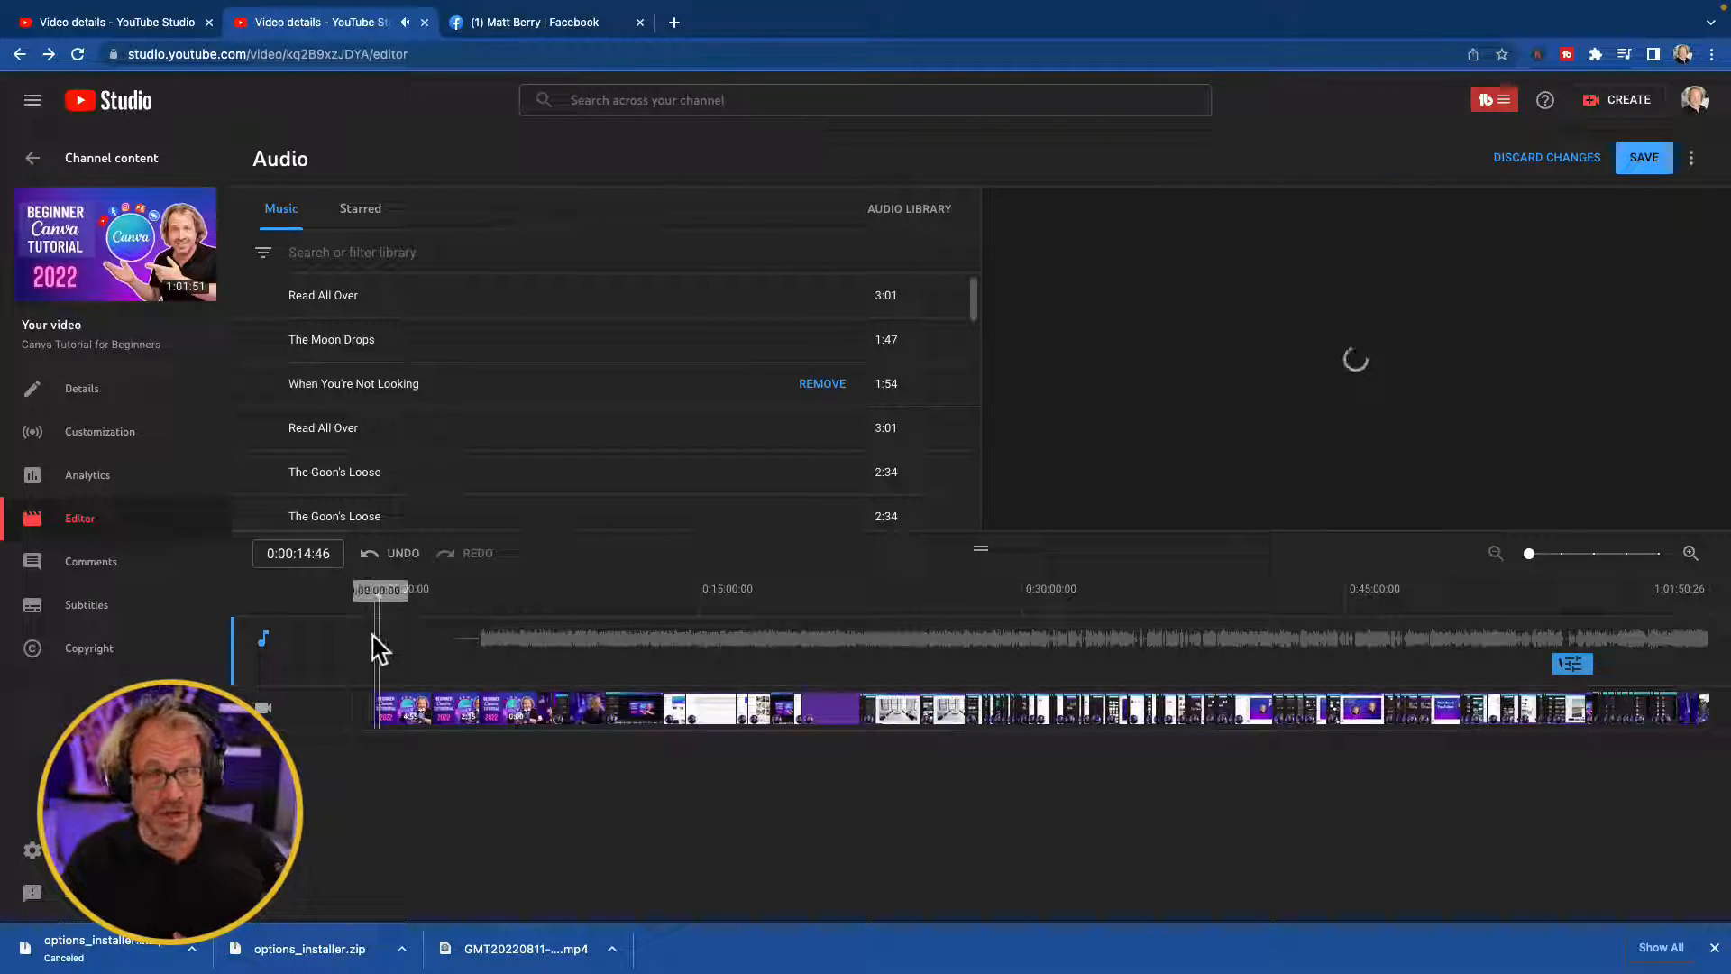
- Listen to the moved music from 0:55:31, discard the audio changes, and pause the playback
{"action": "left_click_drag", "start_coordinate": [377, 602], "coordinate": [1569, 625]}
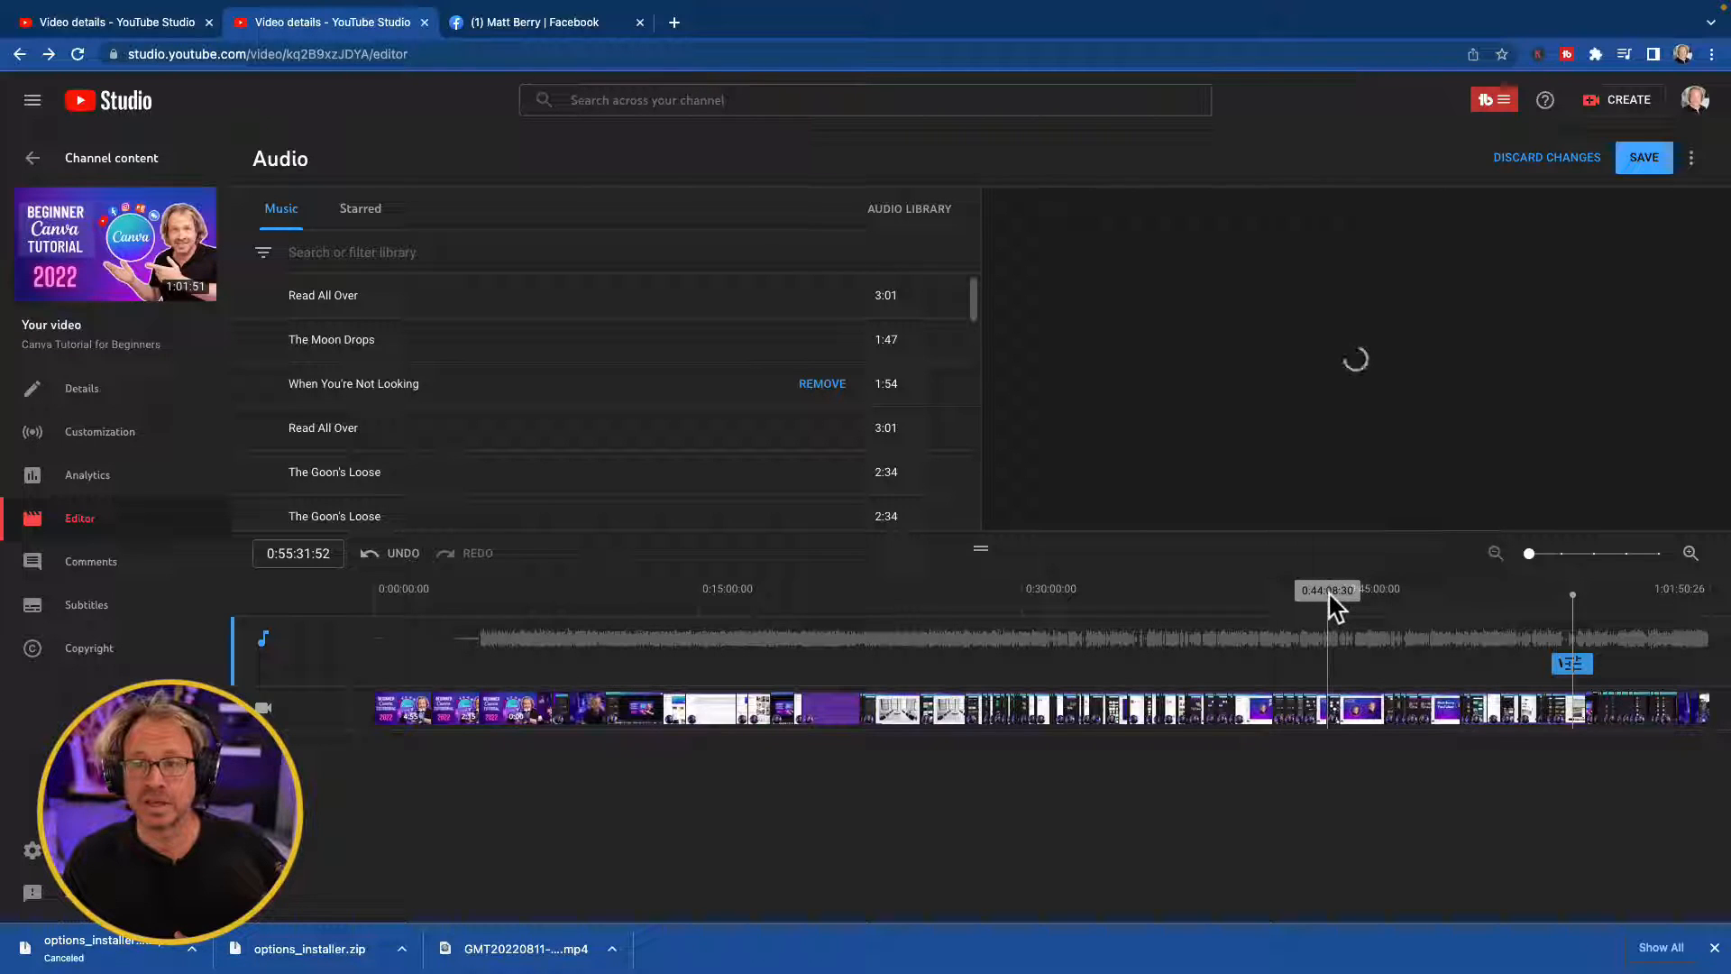
{"action": "left_click", "coordinate": [1026, 508]}
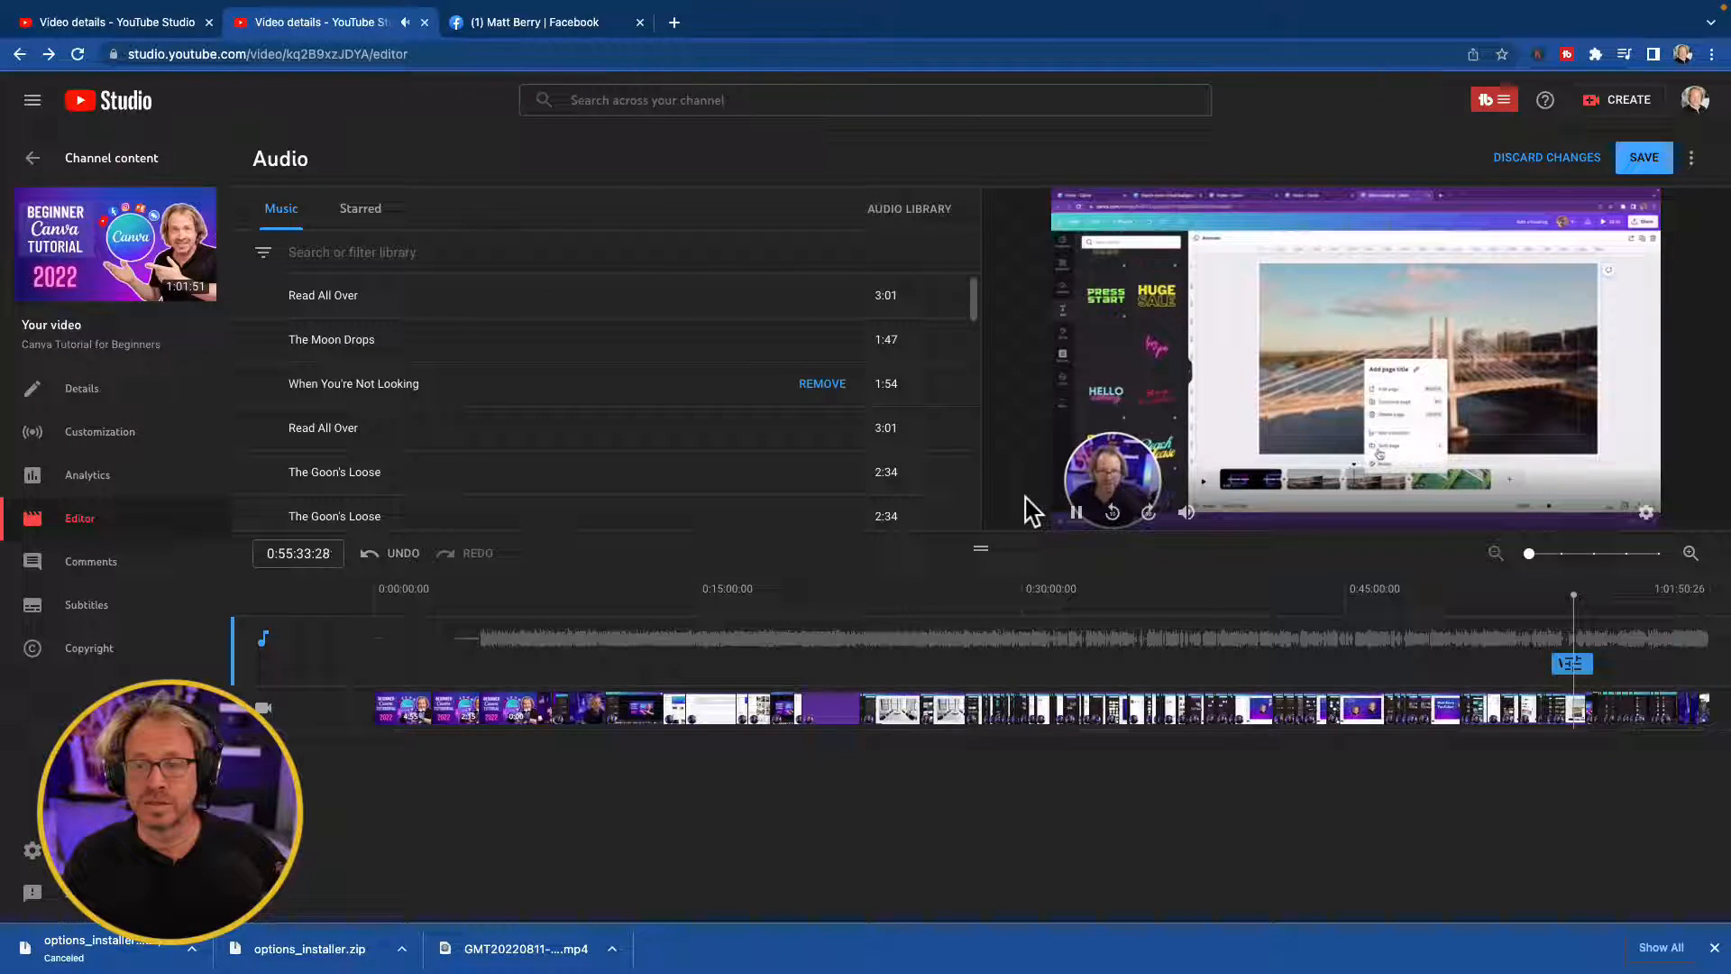
{"action": "right_click", "coordinate": [1580, 663]}
{"action": "left_click", "coordinate": [1556, 663]}
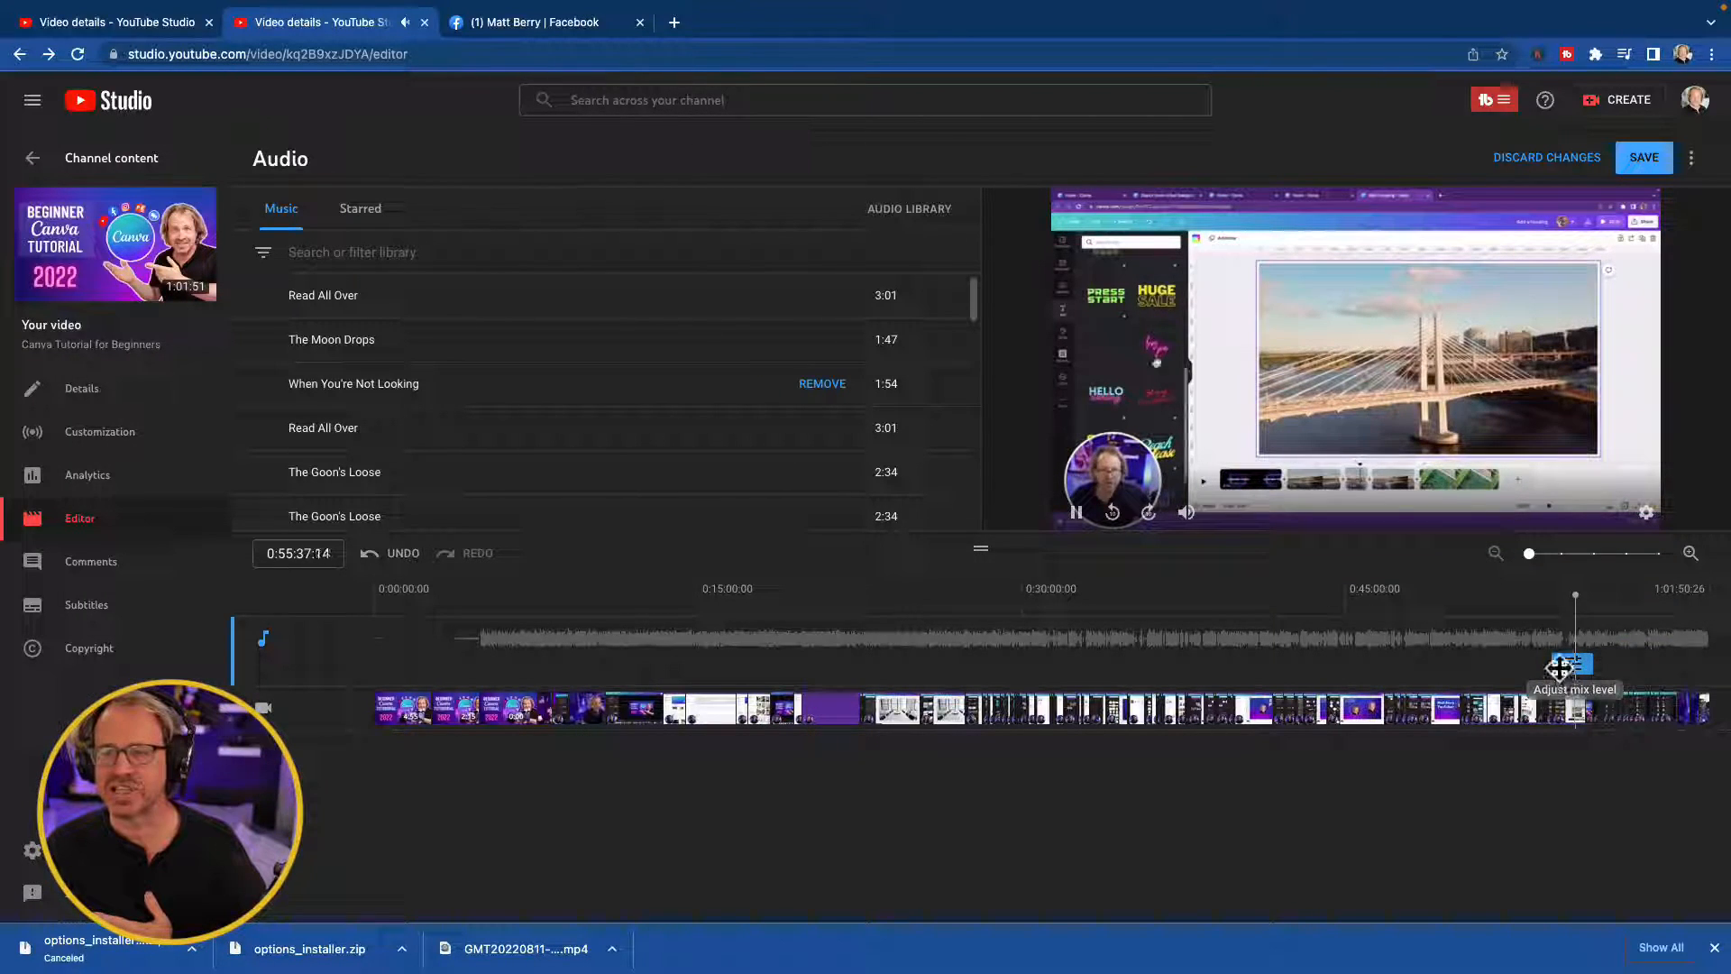
{"action": "left_click", "coordinate": [1533, 157]}
{"action": "left_click", "coordinate": [762, 588]}
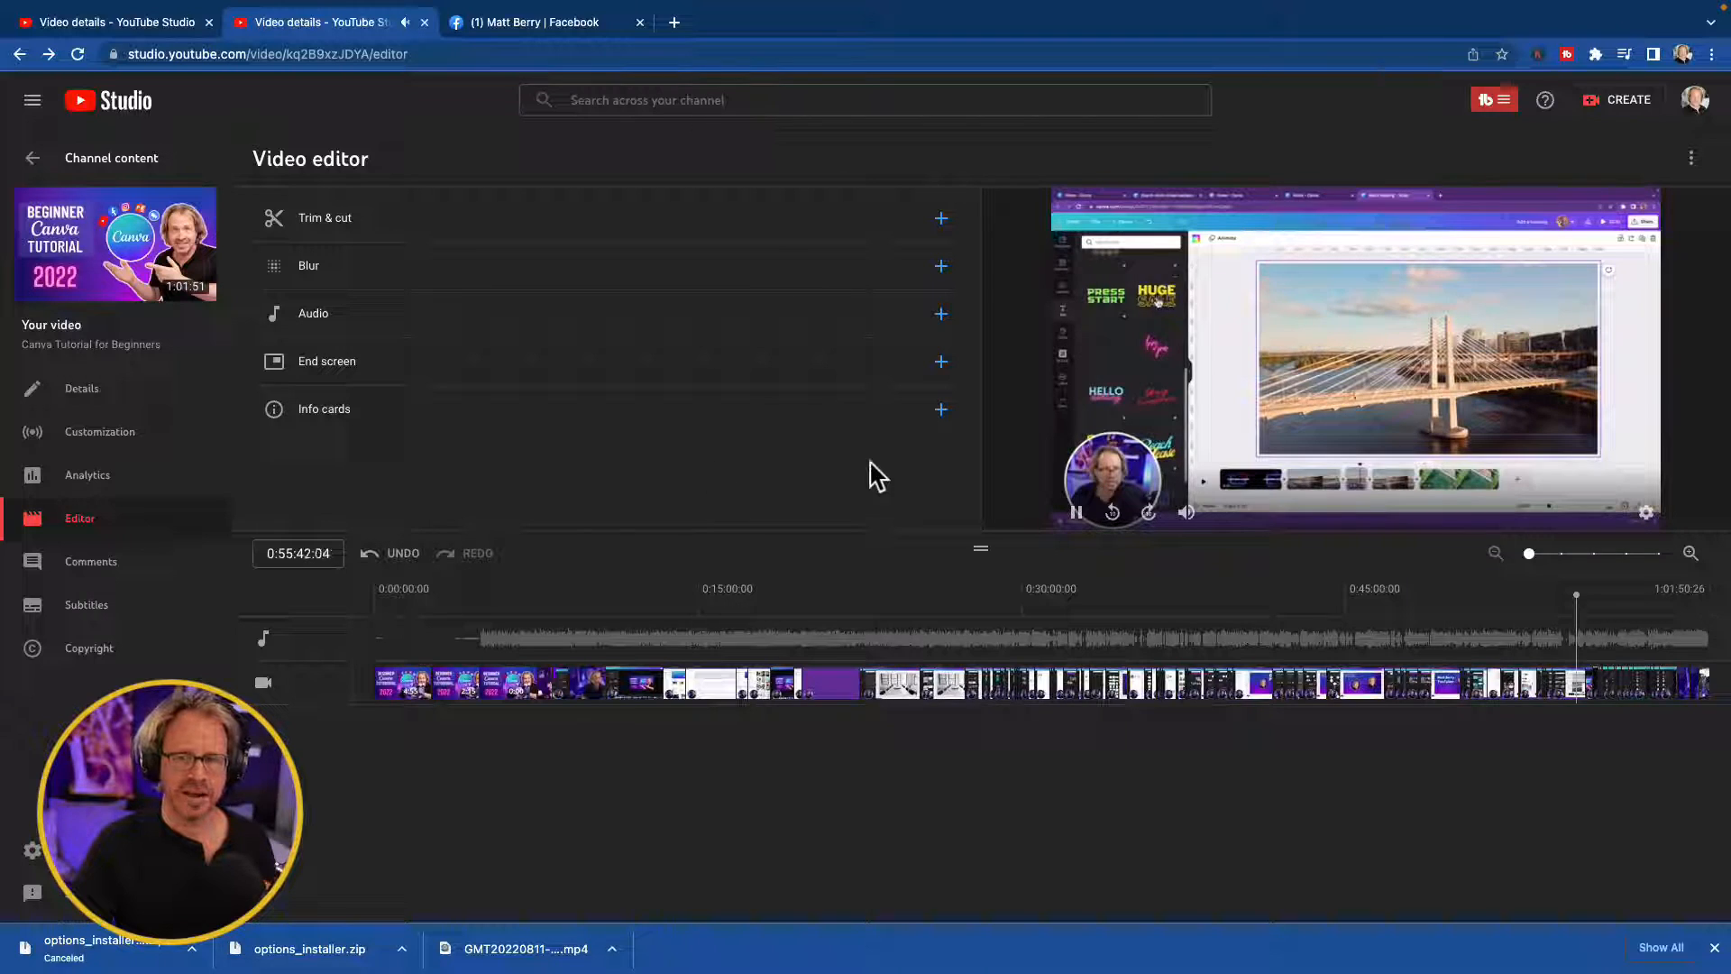
{"action": "left_click", "coordinate": [1076, 512]}
- Add an end screen using the "1 video, 1 playlist, 1 subscribe" template
{"action": "left_click", "coordinate": [390, 363]}
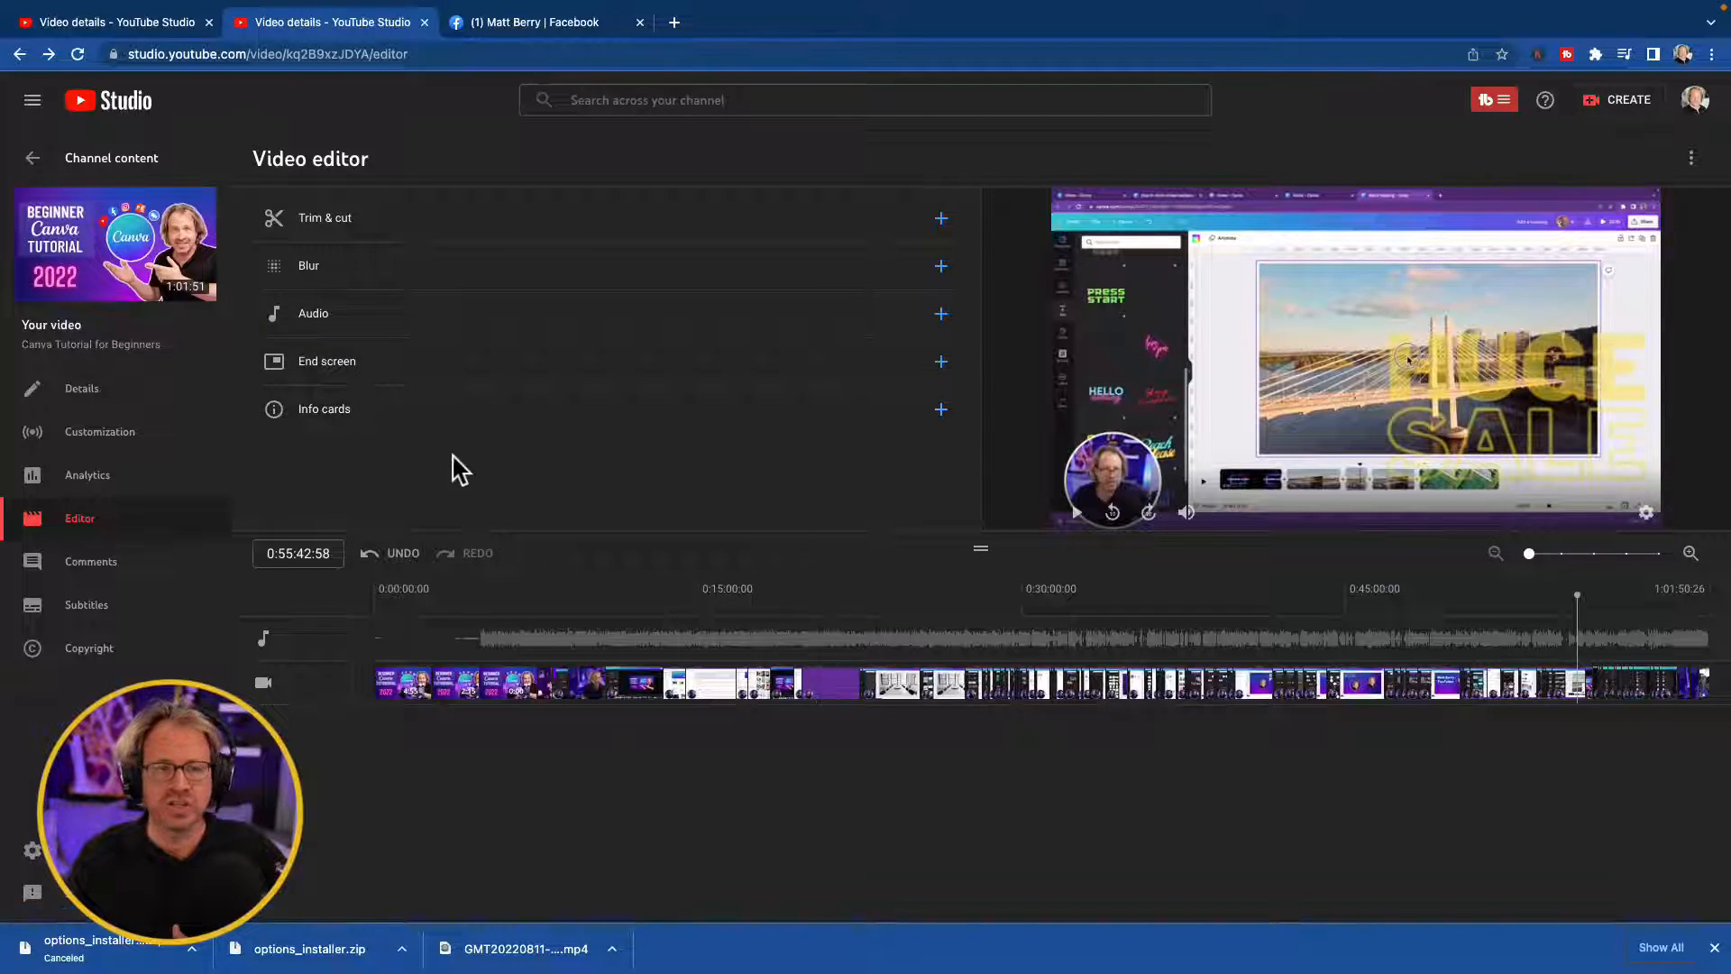
{"action": "left_click", "coordinate": [386, 388]}
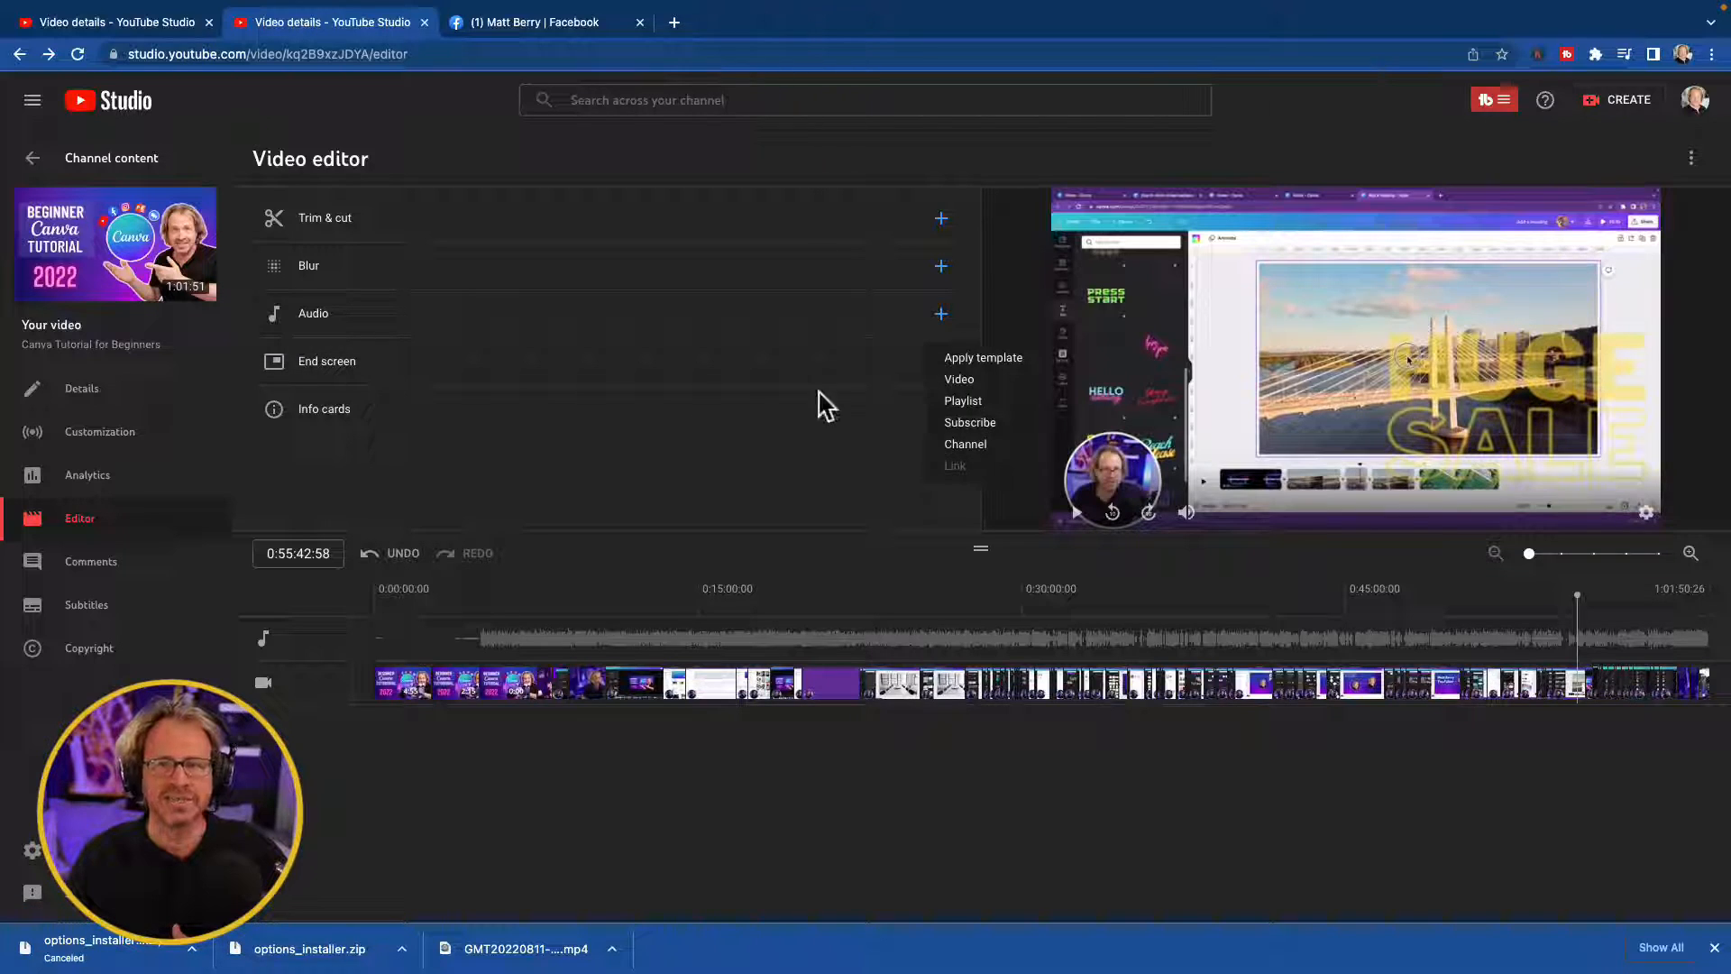
{"action": "left_click", "coordinate": [969, 361]}
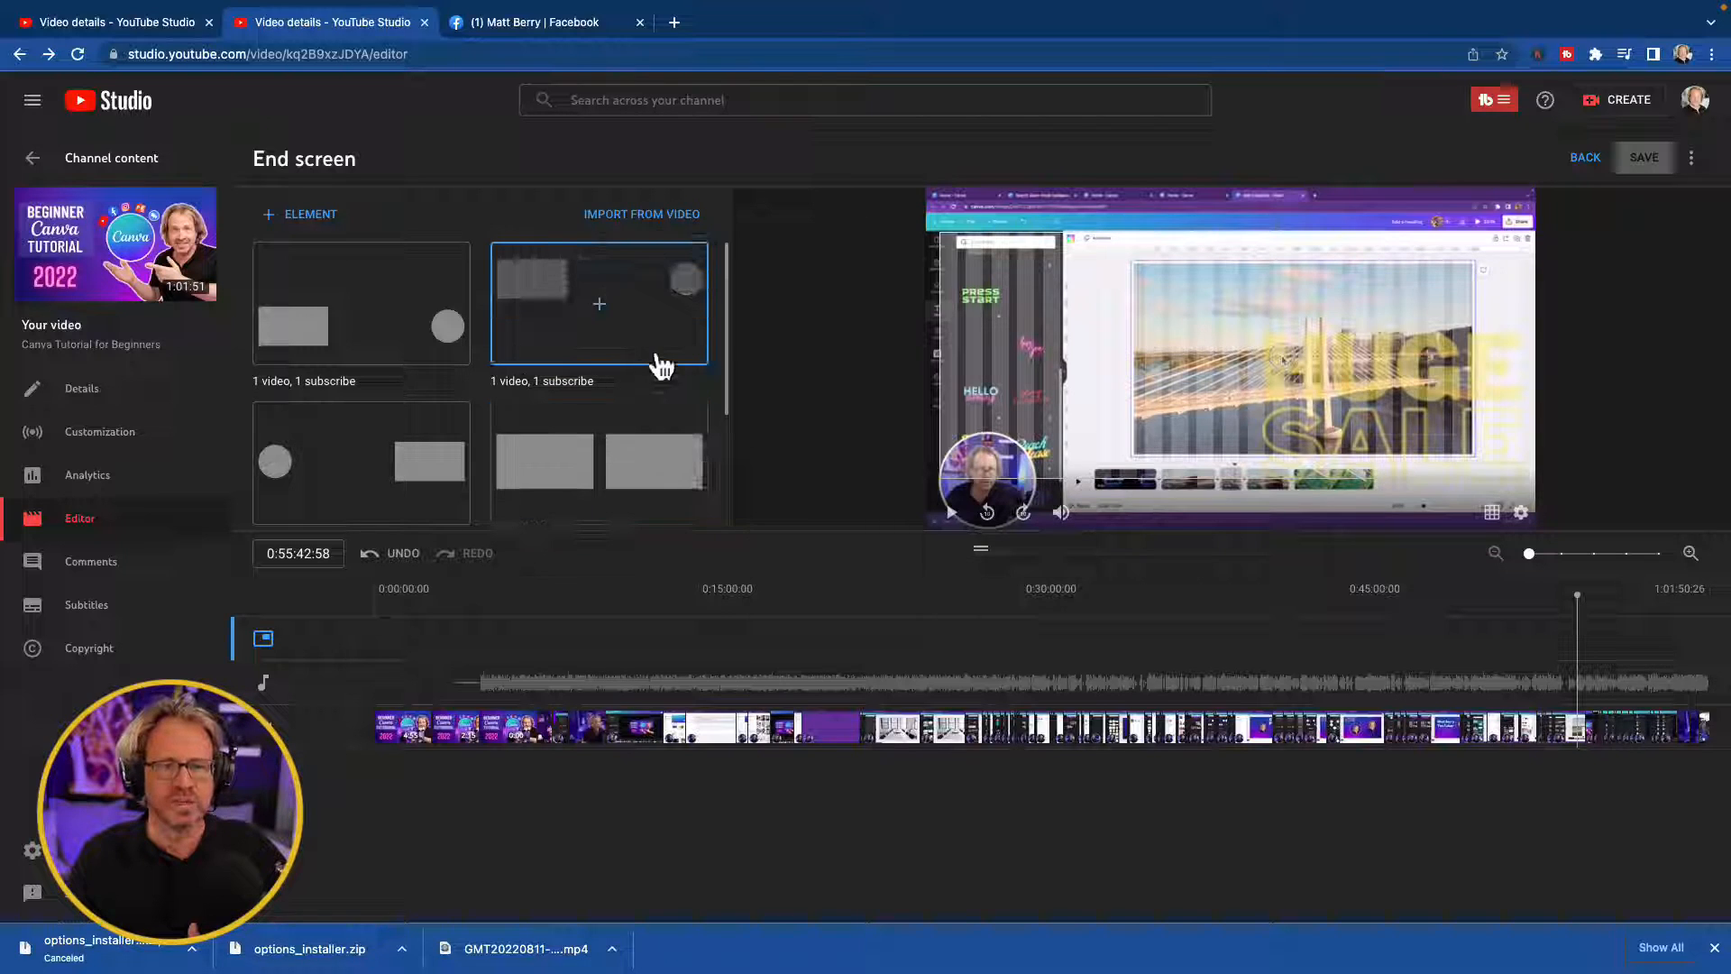
{"action": "scroll", "coordinate": [672, 446], "scroll_direction": "down", "scroll_amount": 2}
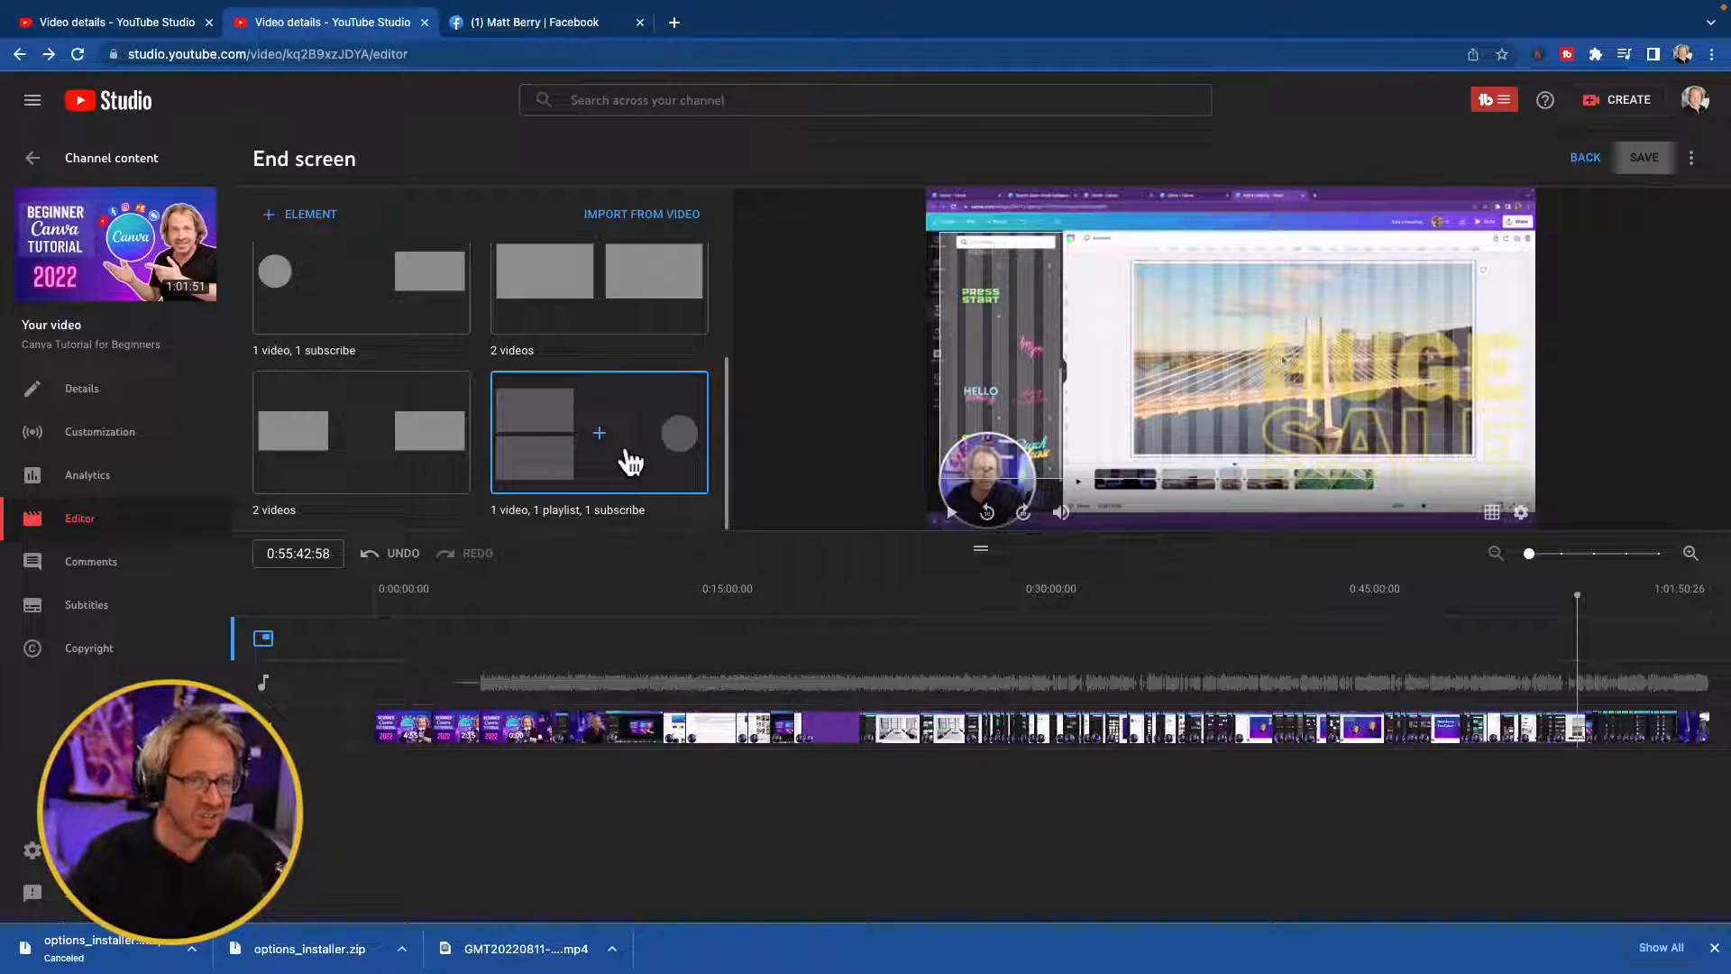
{"action": "left_click", "coordinate": [632, 462]}
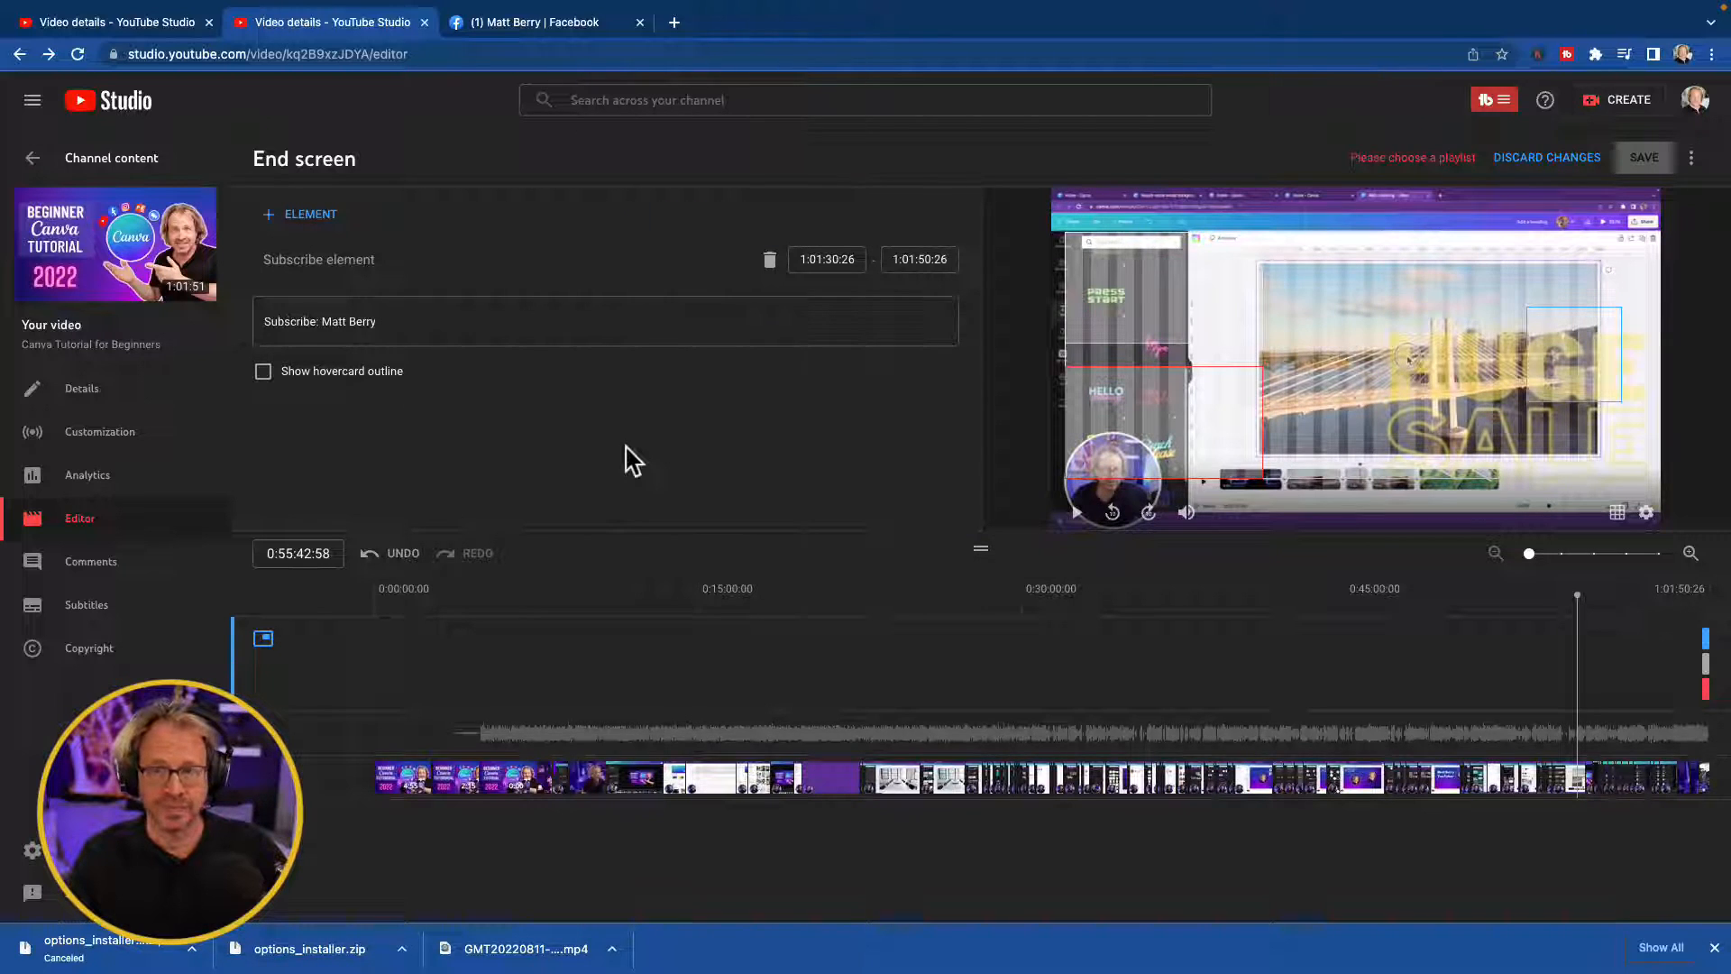
- Set the end screen's video element to "Most recent upload" and its playlist element to "Canva Tutorial"
{"action": "left_click", "coordinate": [1113, 290]}
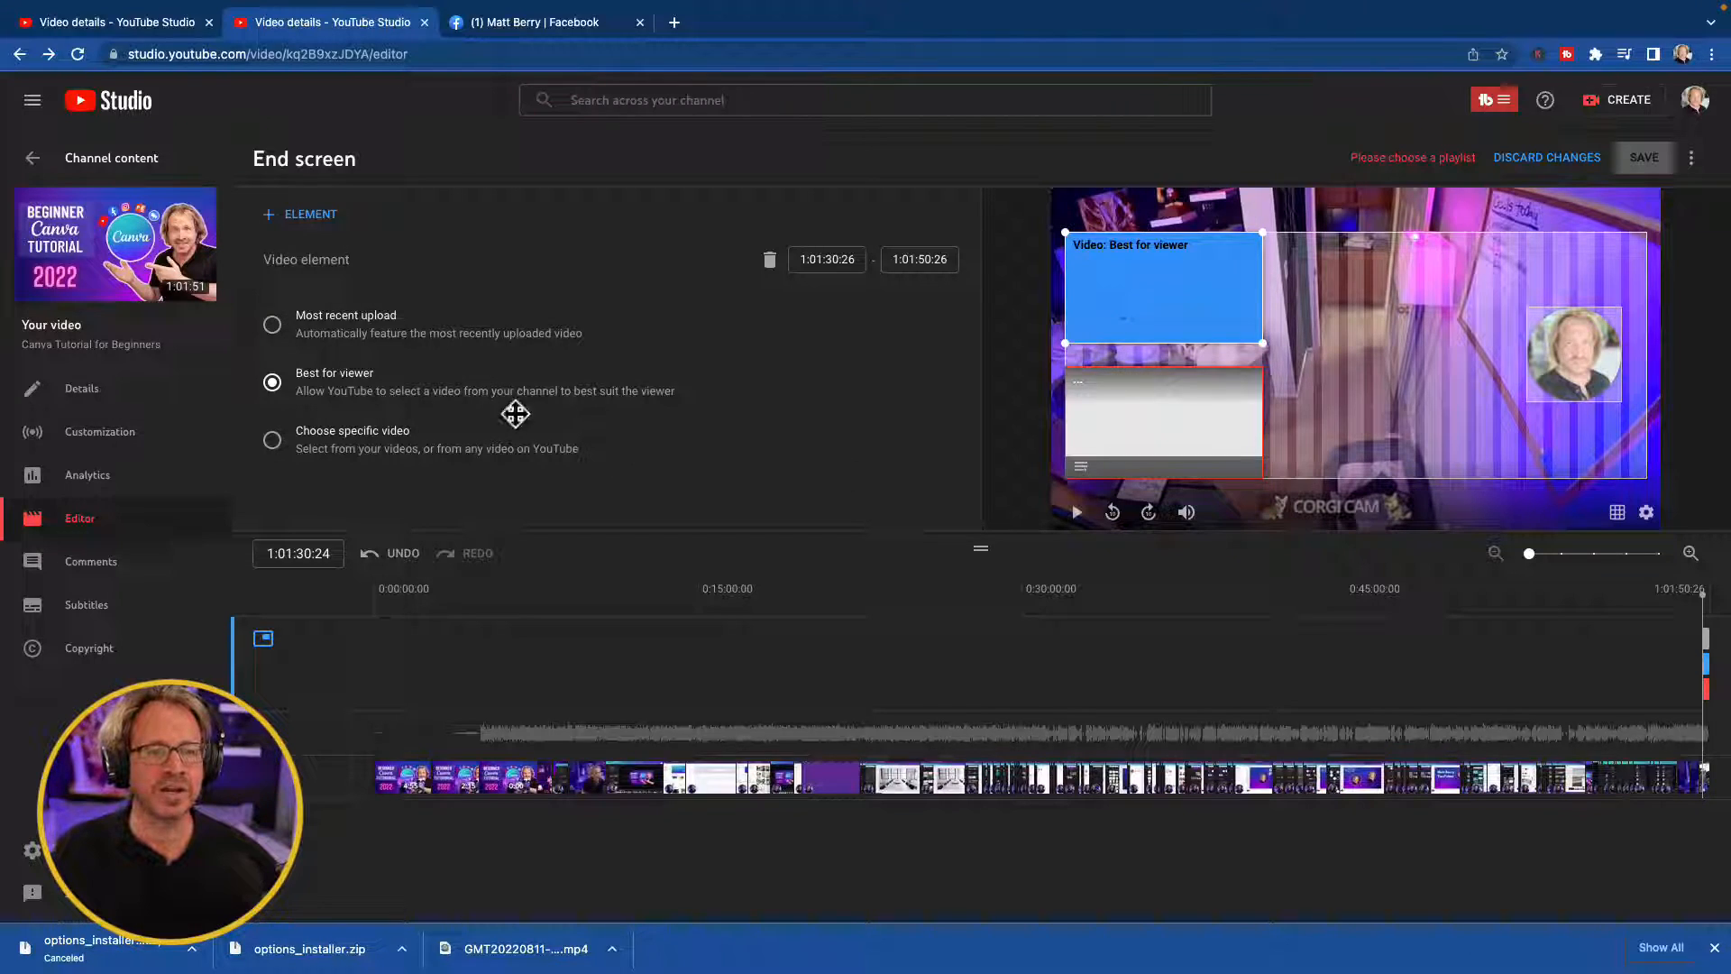
{"action": "left_click", "coordinate": [273, 326]}
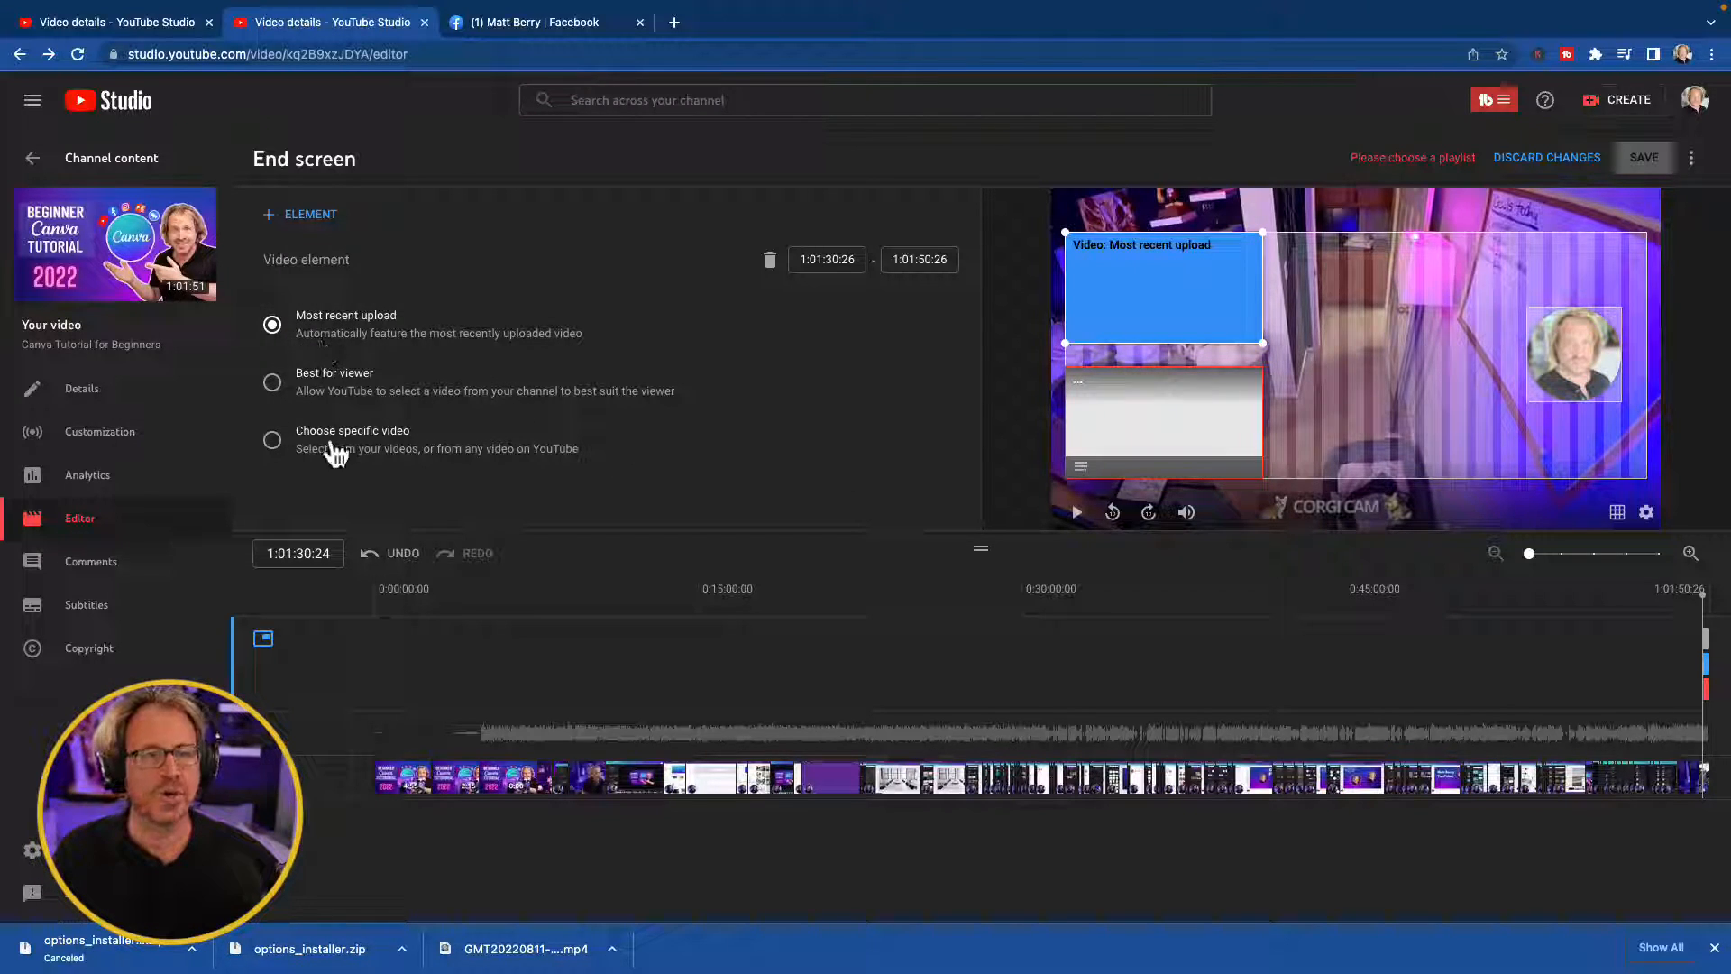
{"action": "left_click", "coordinate": [1118, 449]}
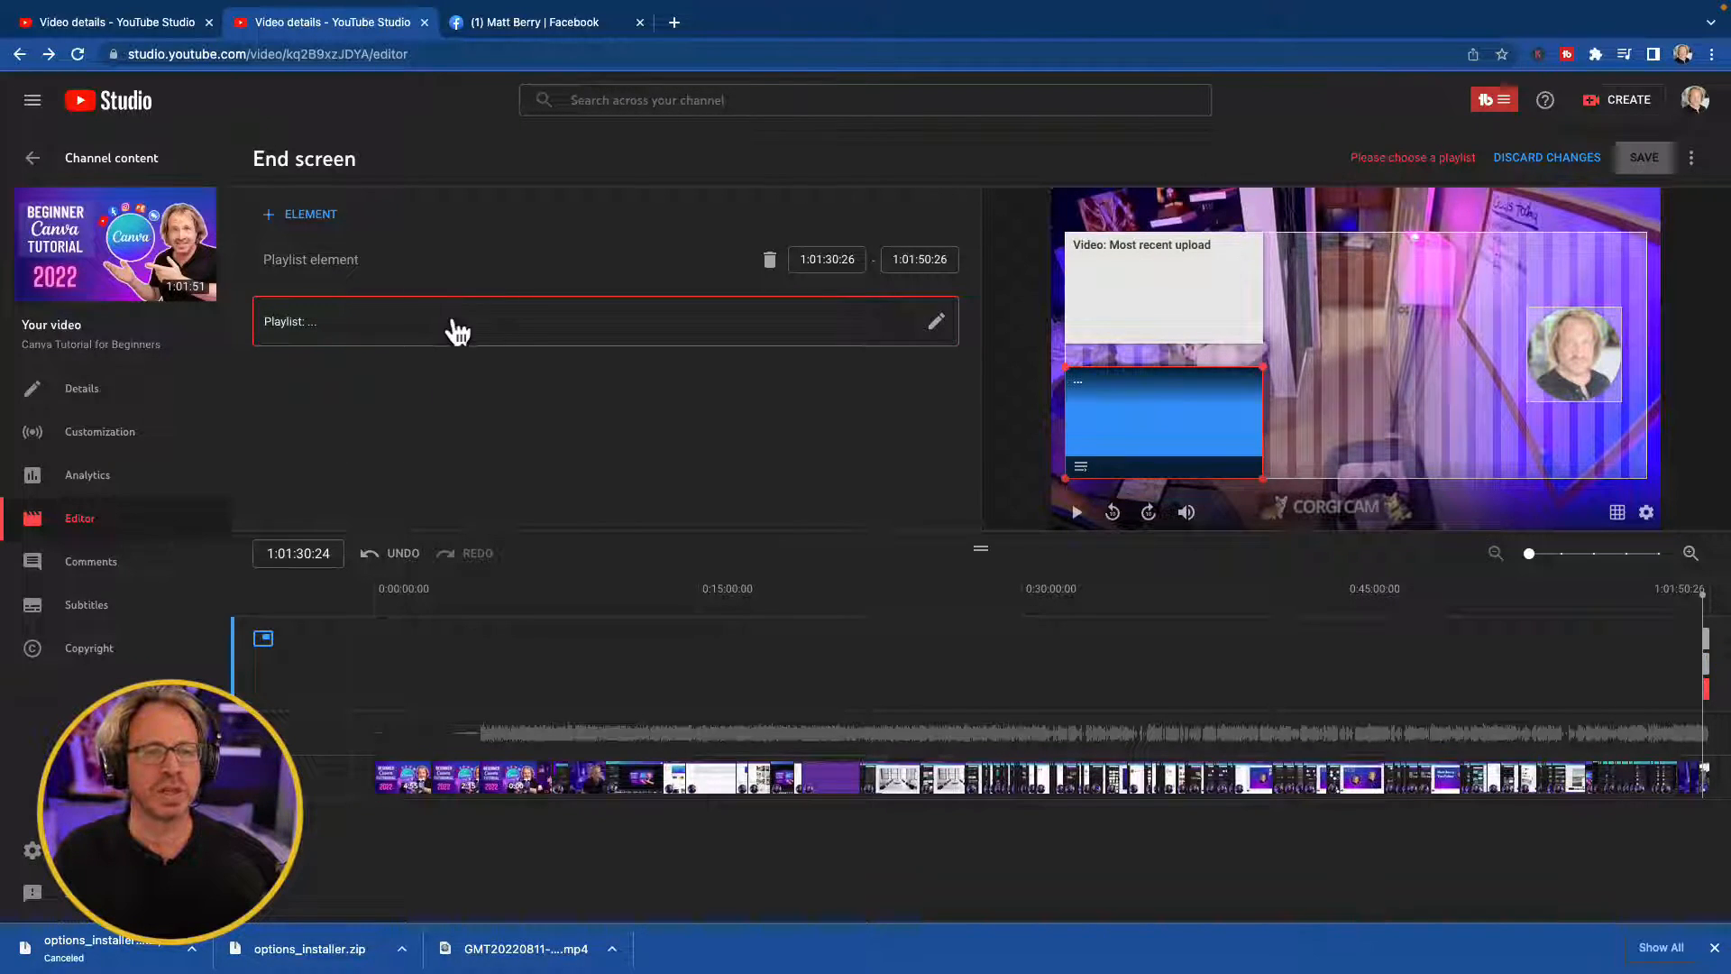
{"action": "left_click", "coordinate": [307, 327]}
{"action": "left_click", "coordinate": [513, 322]}
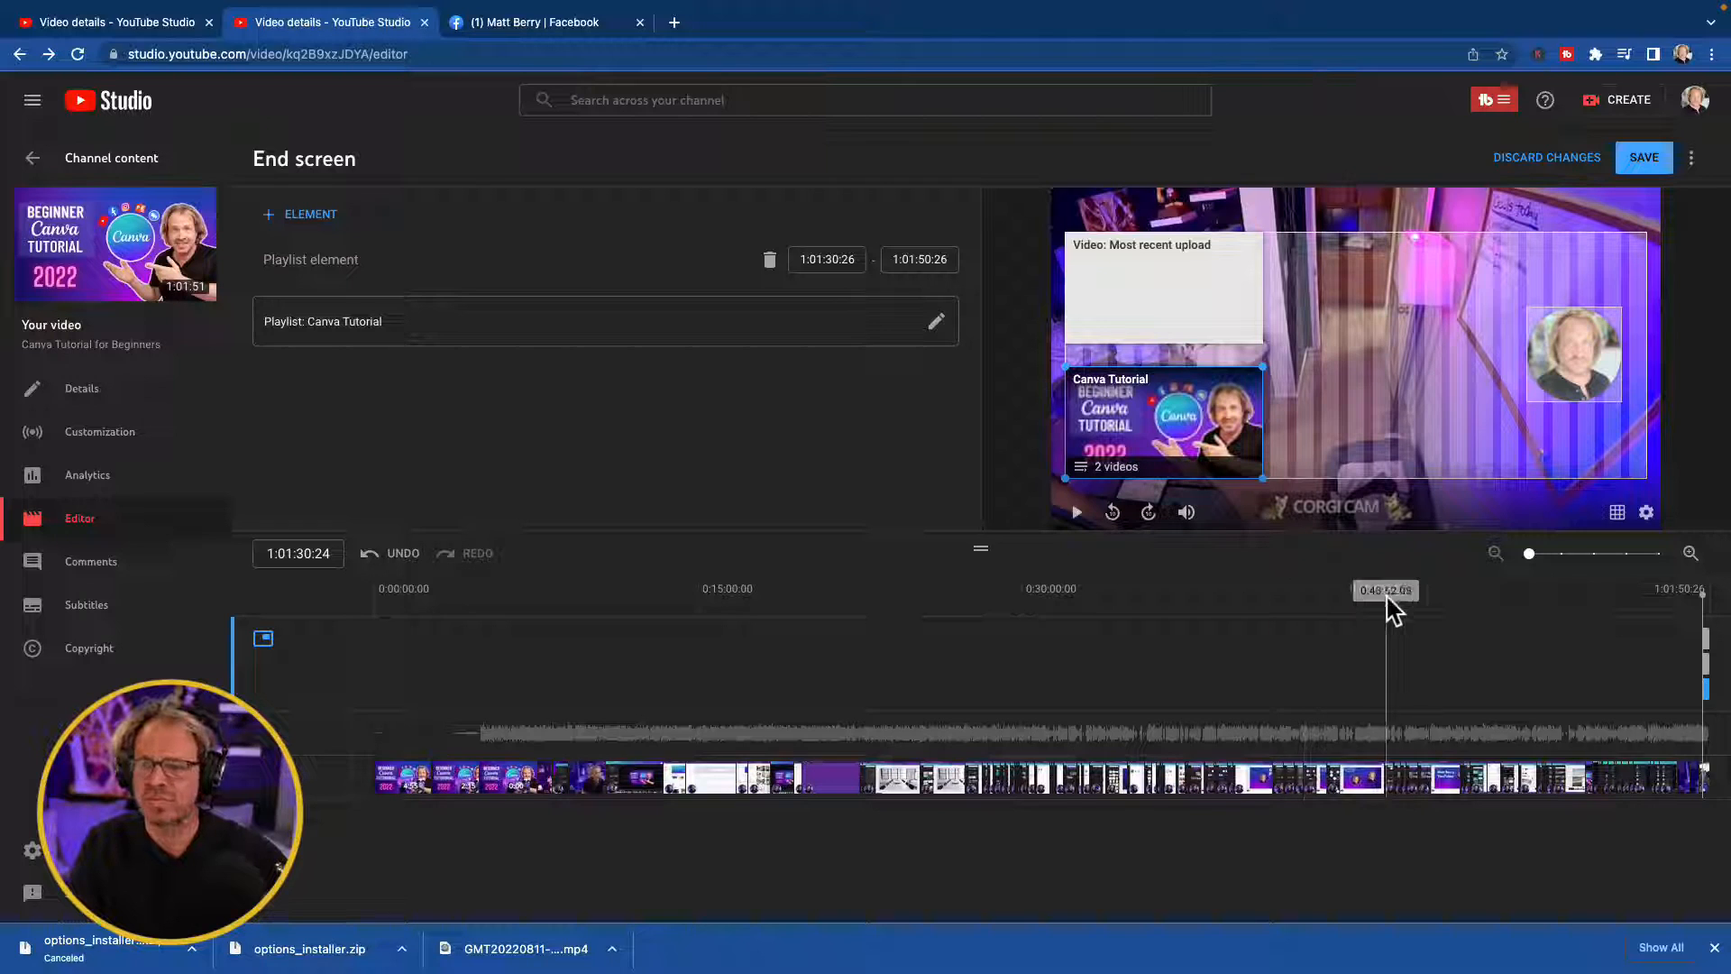
- Check the end screen elements in the video's last 20 seconds, and discard the end screen changes
{"action": "mouse_move", "coordinate": [1689, 599]}
{"action": "left_mouse_down"}
{"action": "mouse_move", "coordinate": [1665, 599]}
{"action": "mouse_move", "coordinate": [1717, 597]}
{"action": "left_mouse_up"}
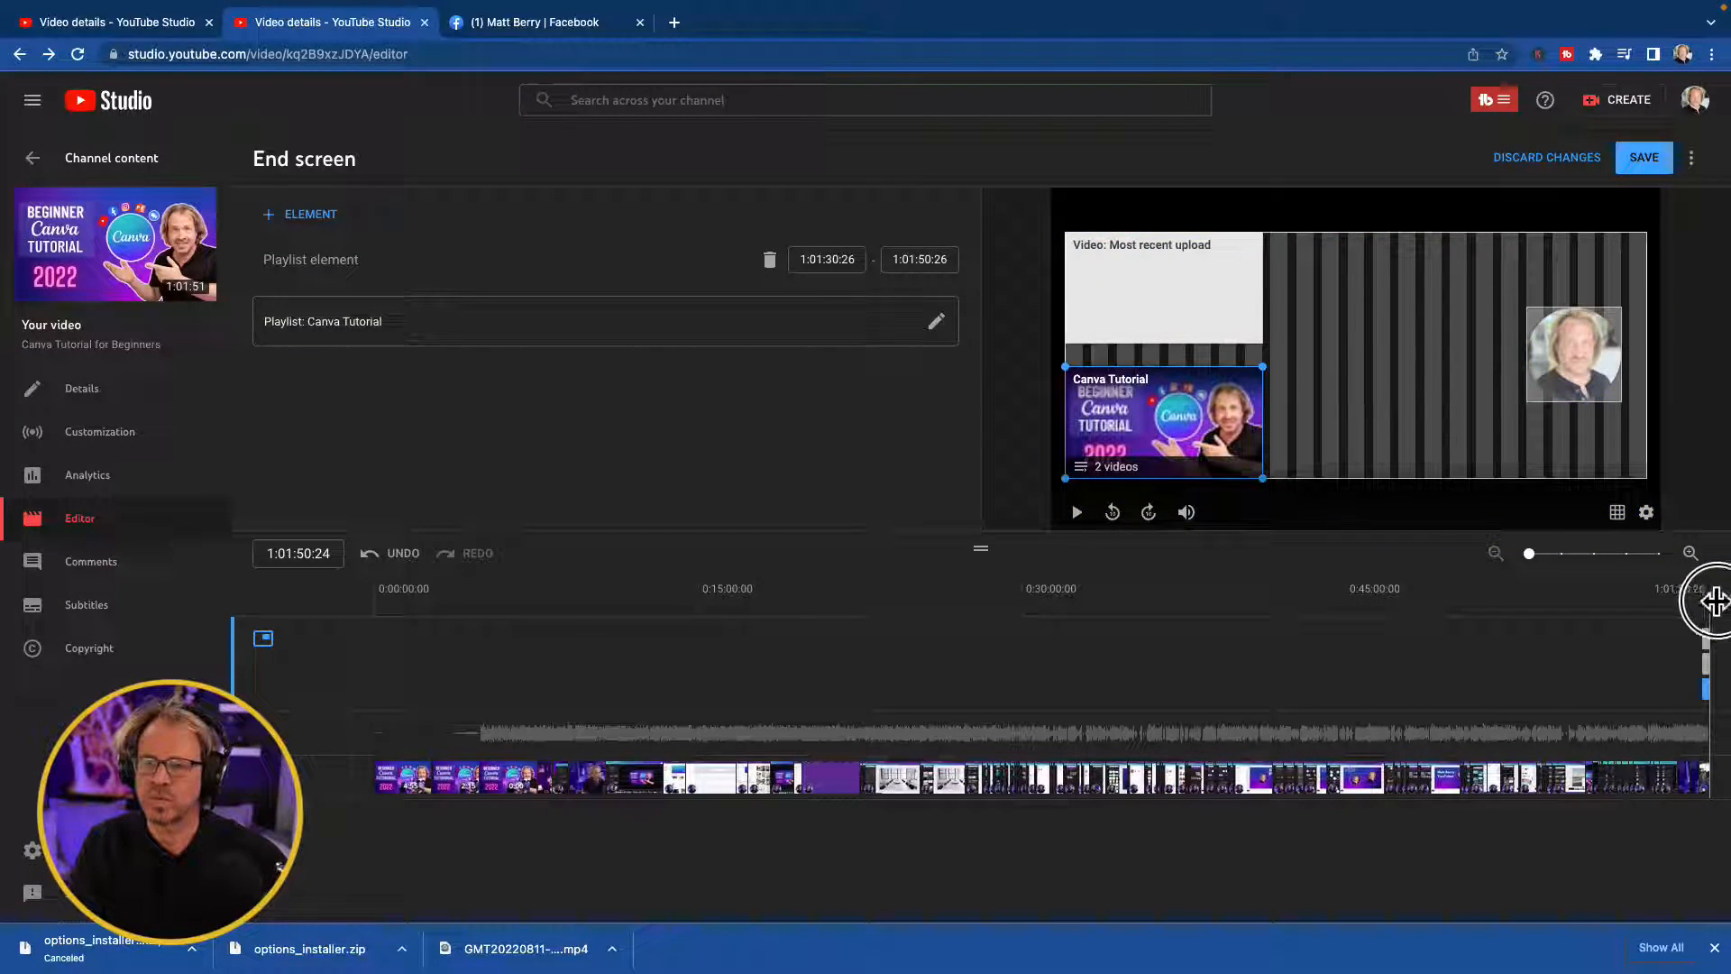
{"action": "left_click", "coordinate": [1702, 665]}
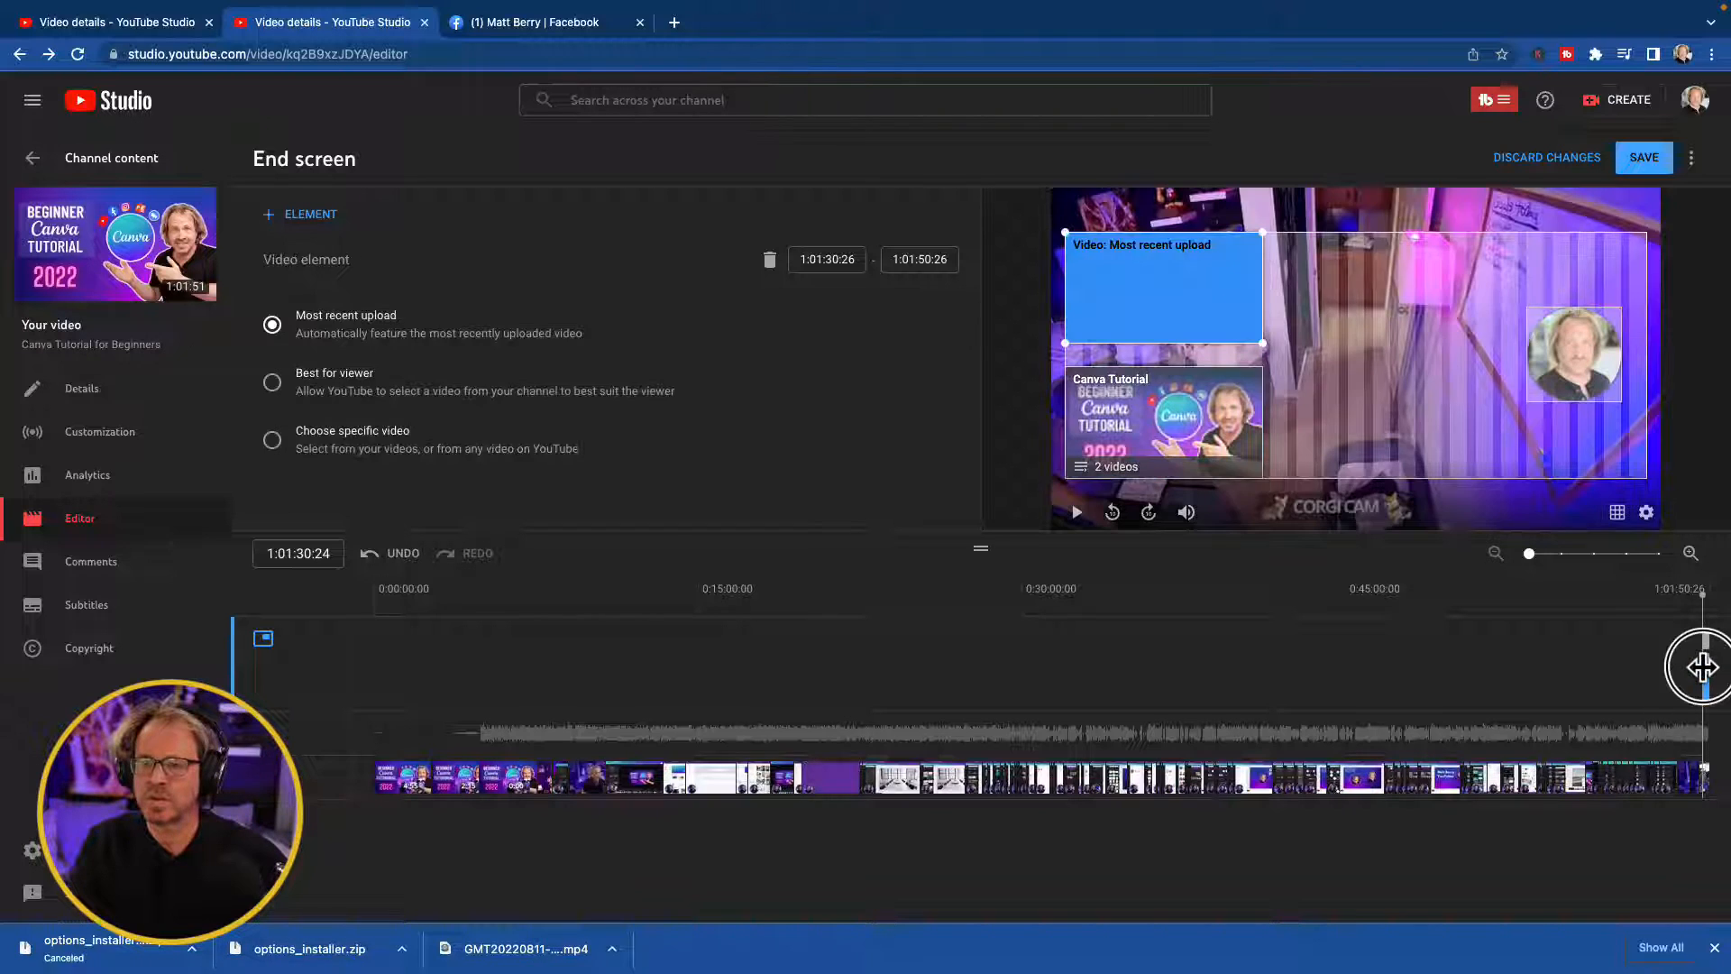
{"action": "left_click", "coordinate": [1704, 629]}
{"action": "mouse_move", "coordinate": [1702, 604]}
{"action": "left_mouse_down"}
{"action": "mouse_move", "coordinate": [1662, 598]}
{"action": "mouse_move", "coordinate": [1720, 595]}
{"action": "left_mouse_up"}
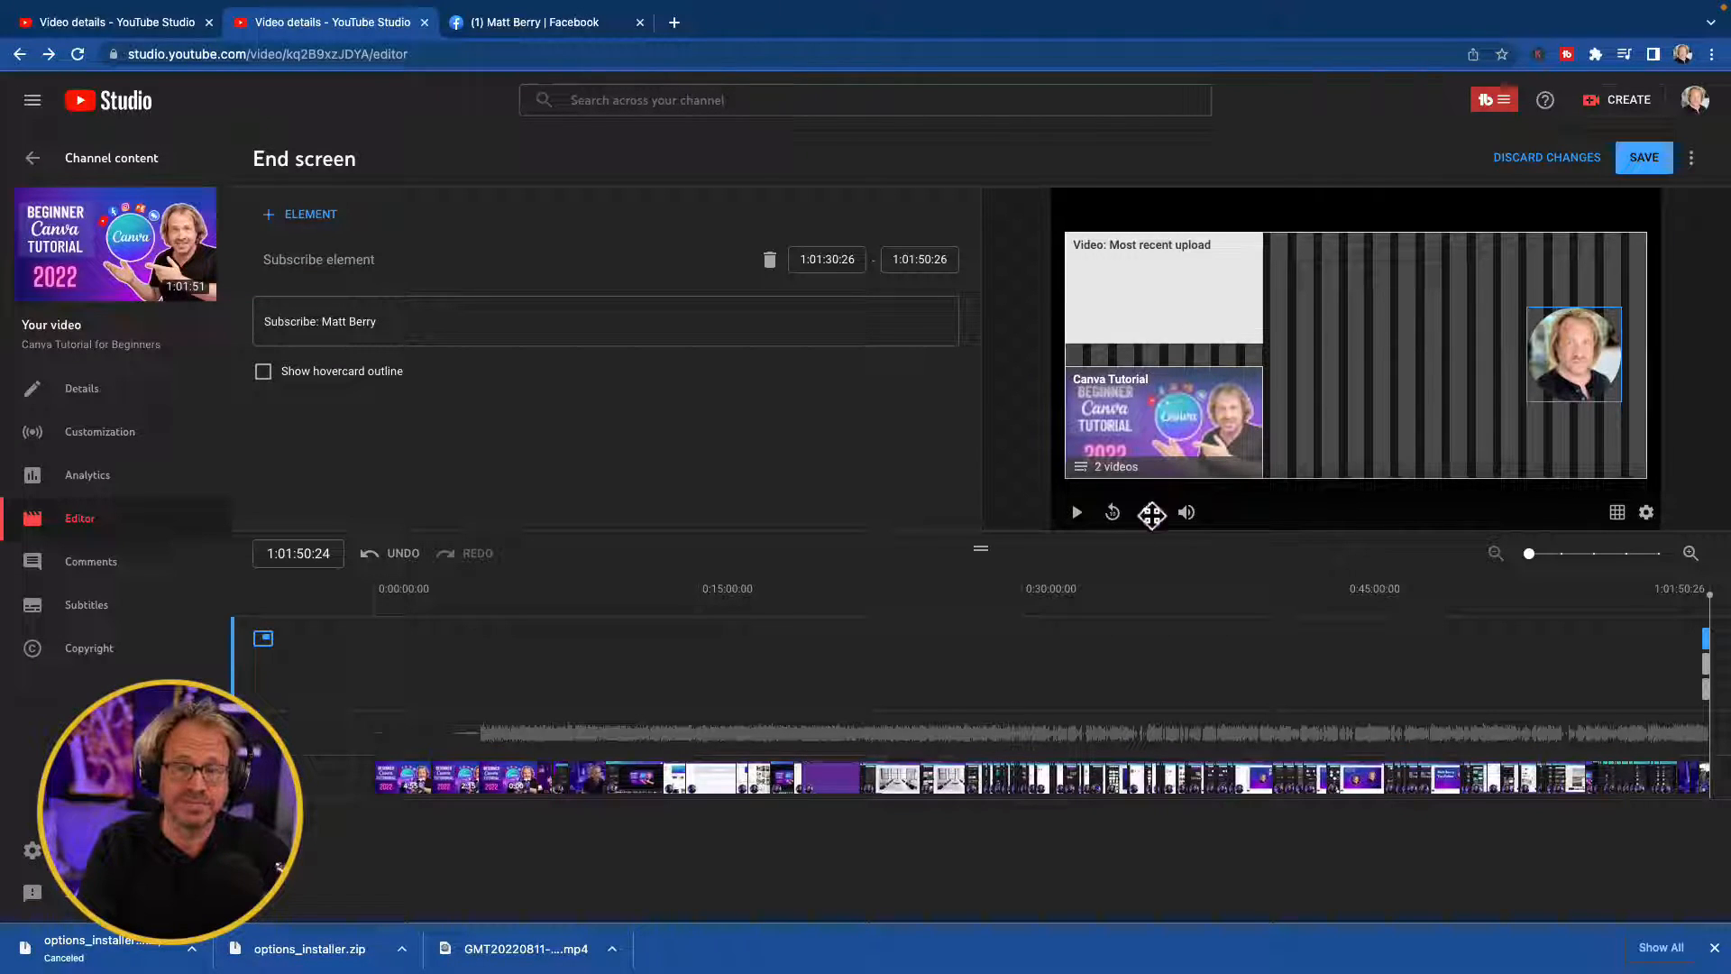
{"action": "left_click", "coordinate": [1534, 161]}
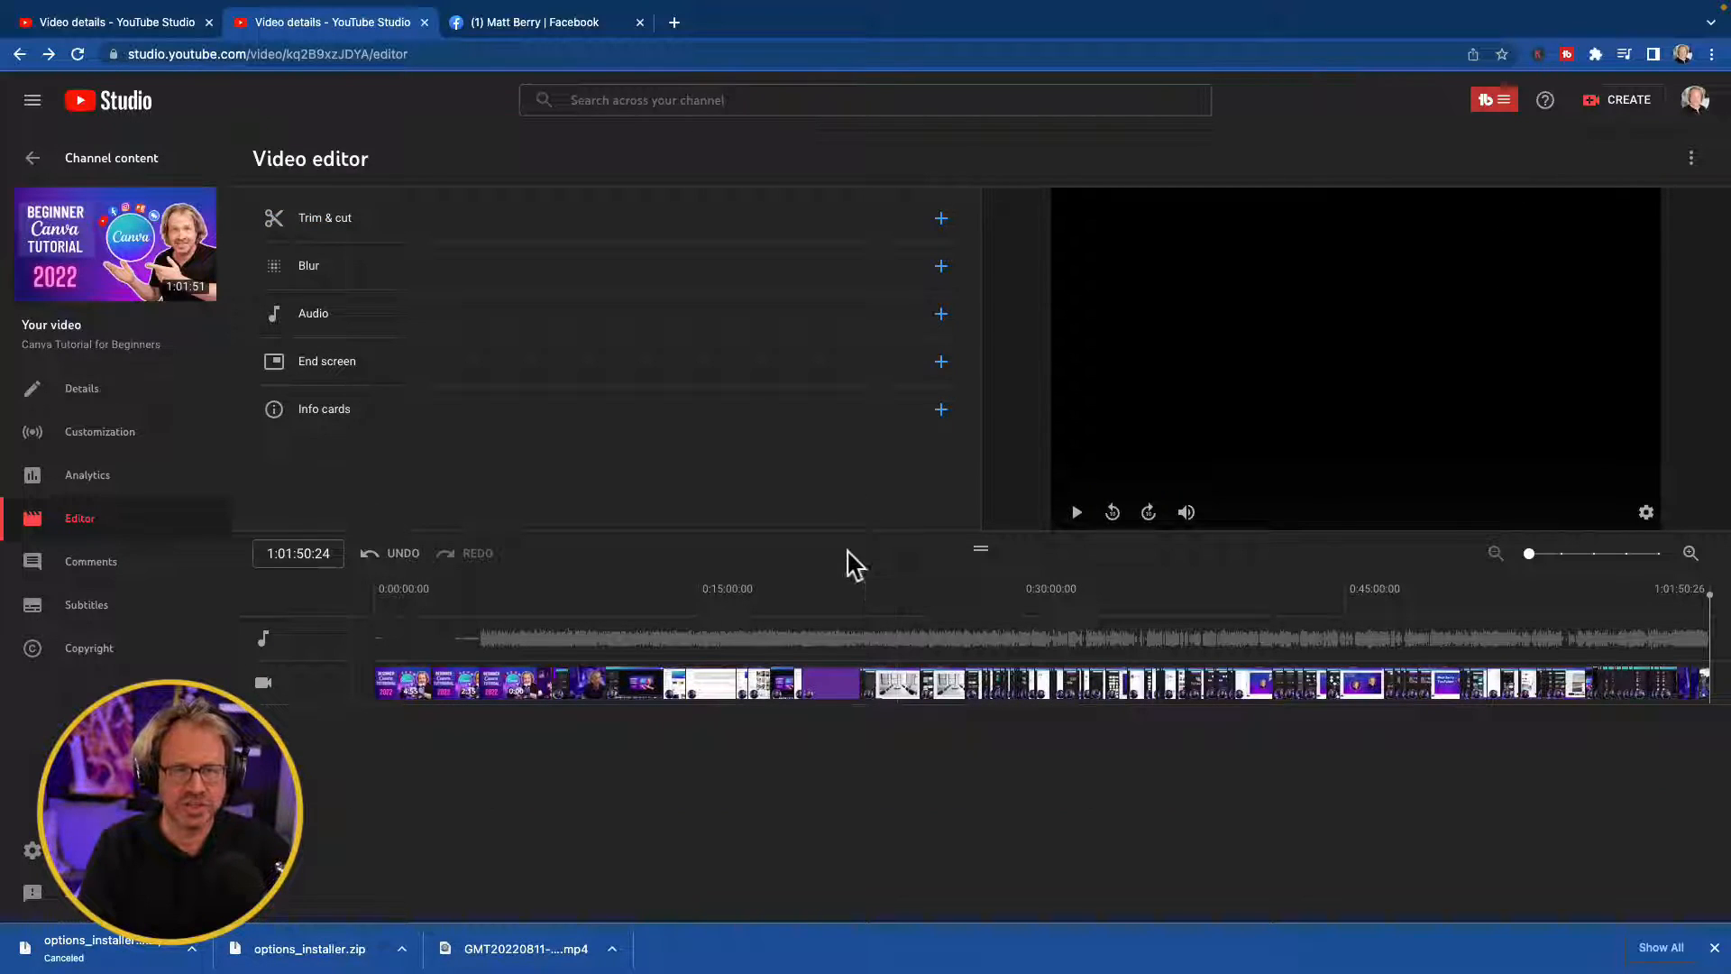
- Open the Trim & cut tool for the video
{"action": "left_click", "coordinate": [537, 234]}
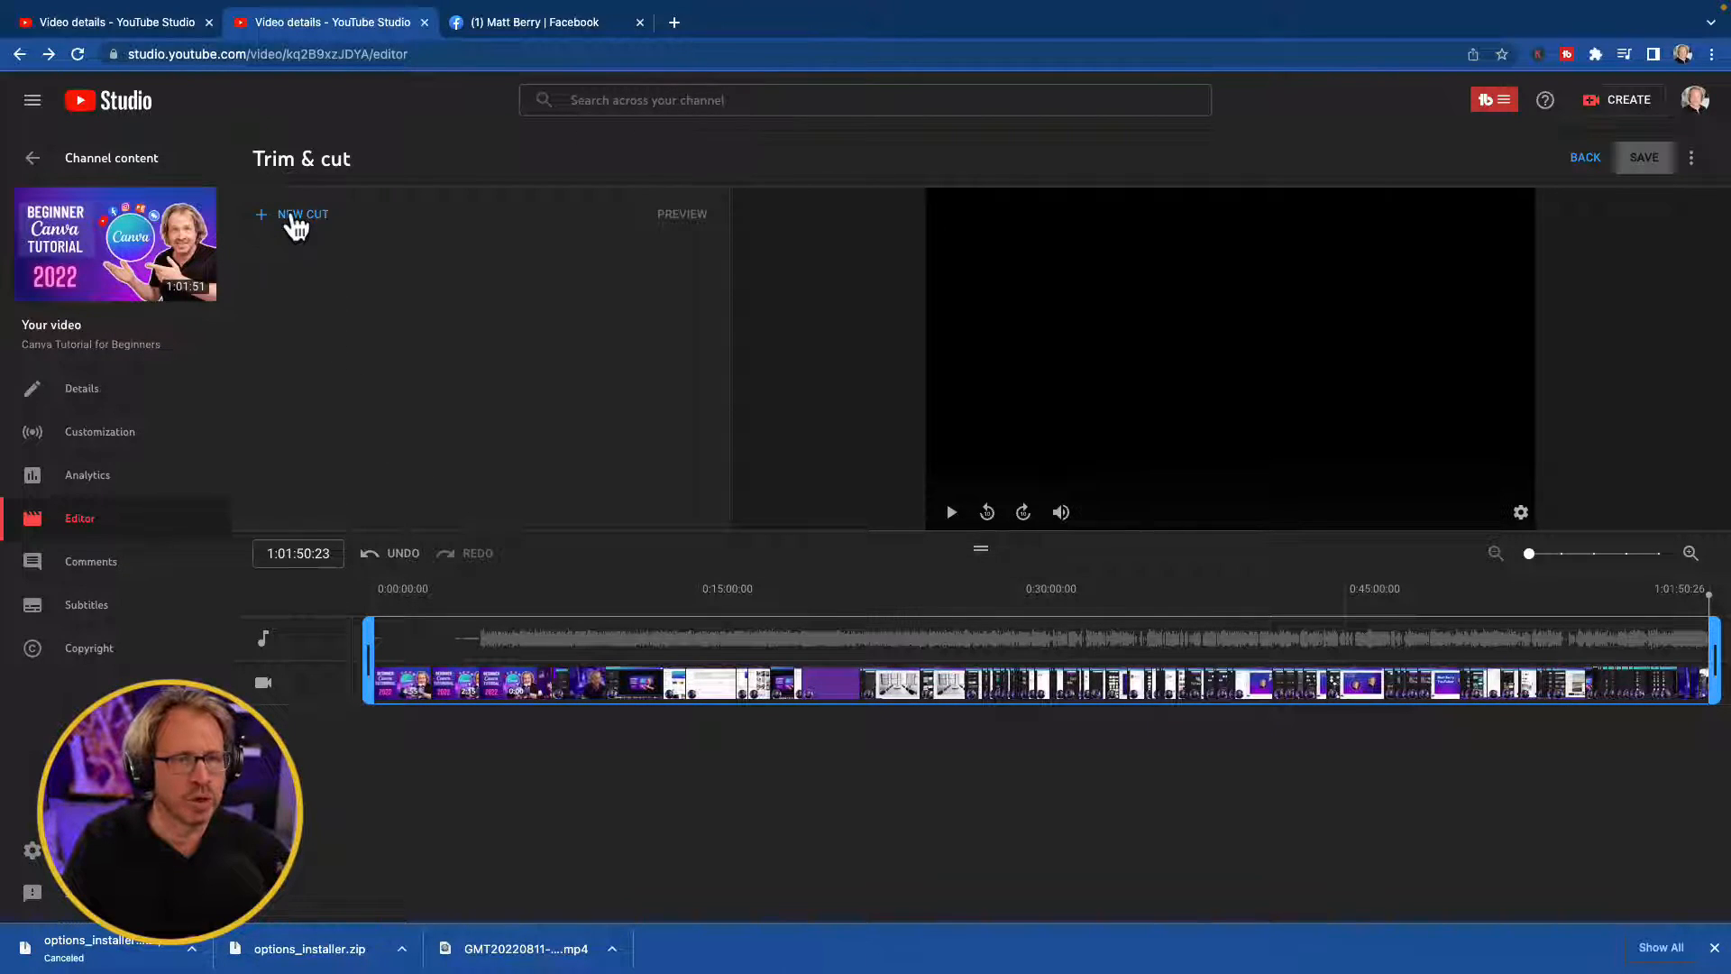
{"action": "left_click", "coordinate": [292, 221]}
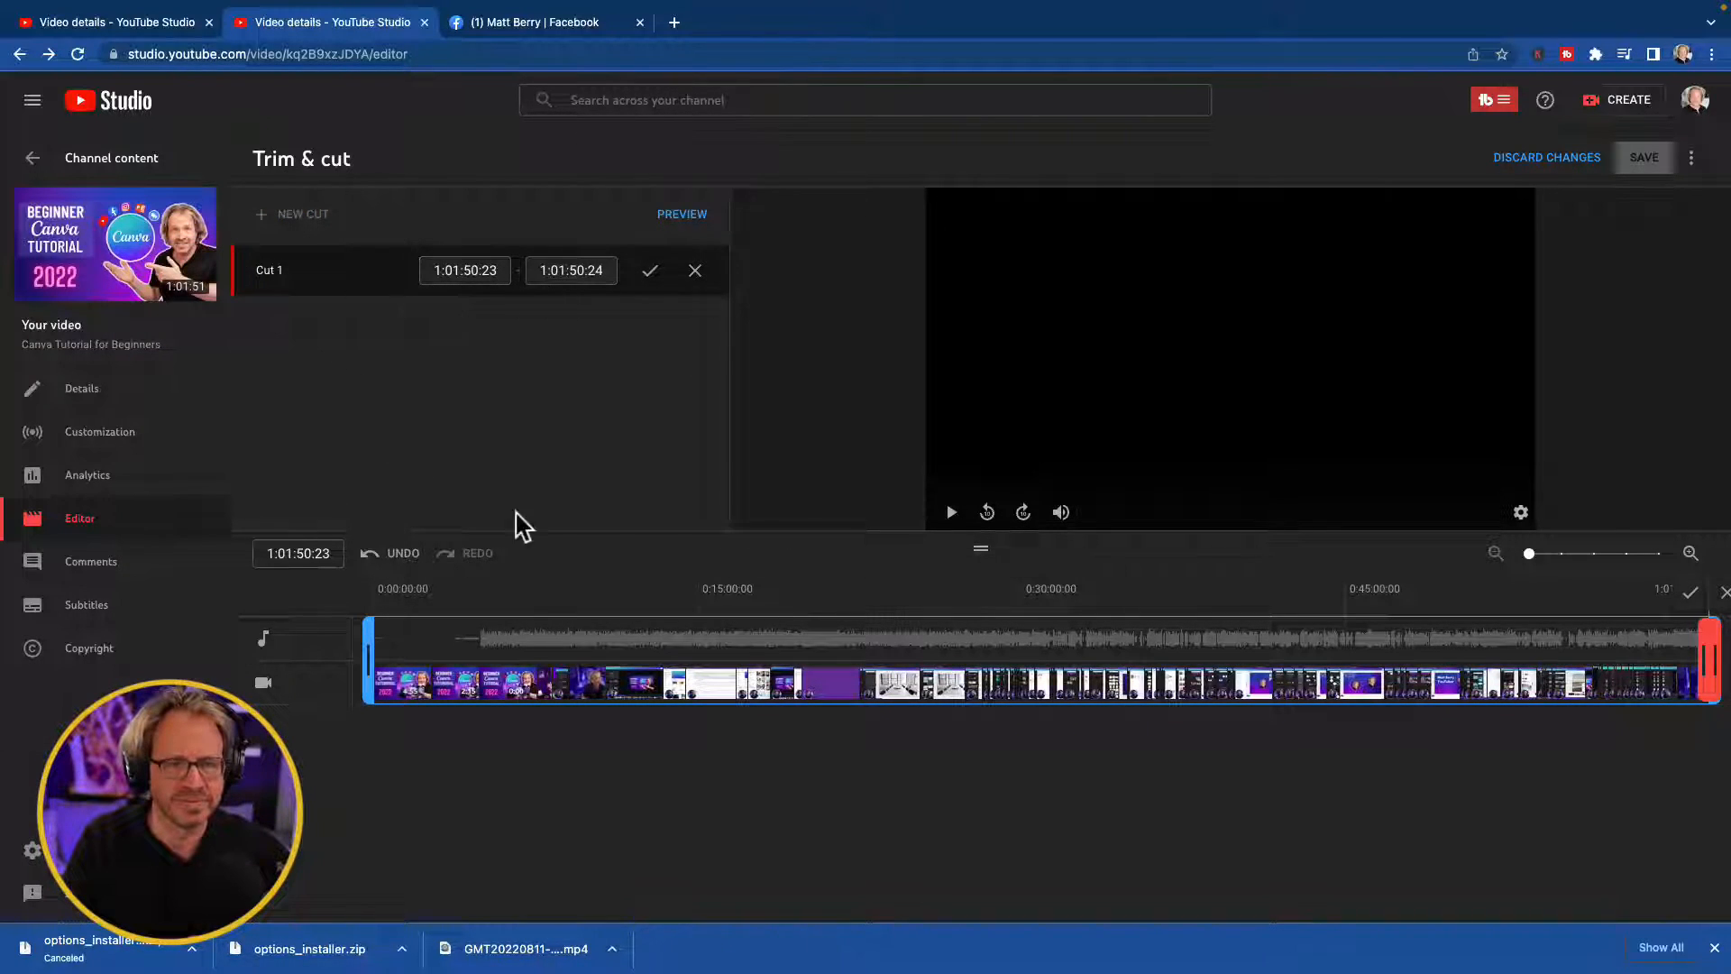
{"action": "left_click", "coordinate": [413, 658]}
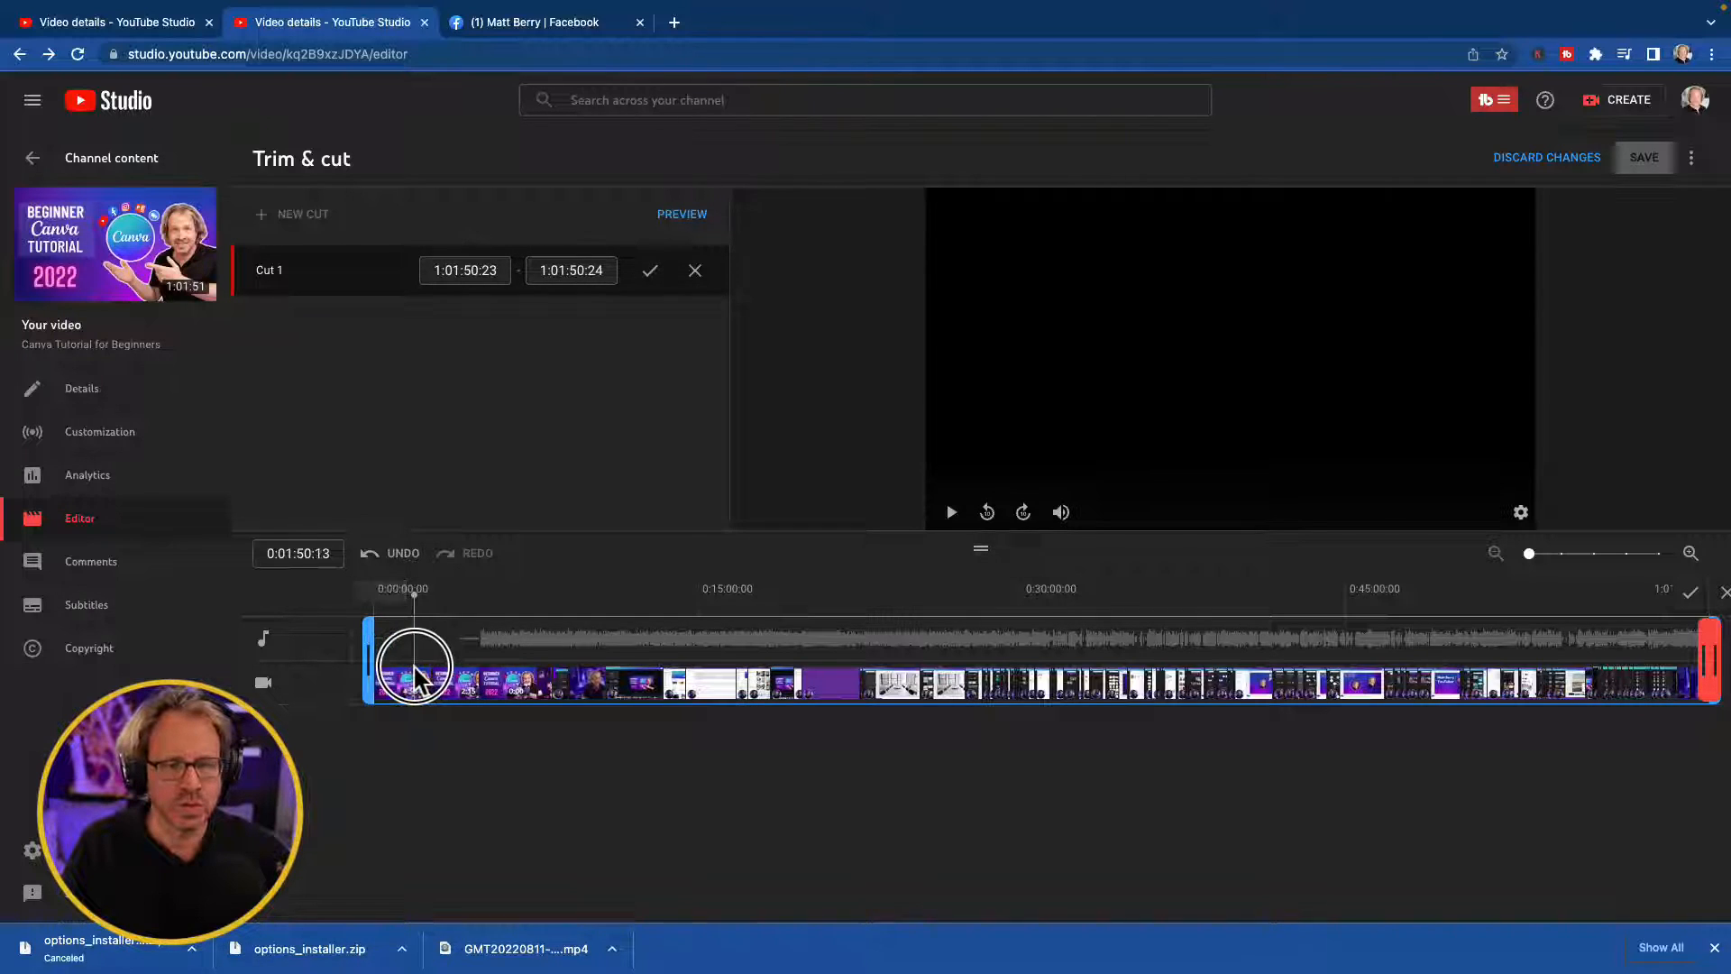
{"action": "left_click", "coordinate": [496, 271]}
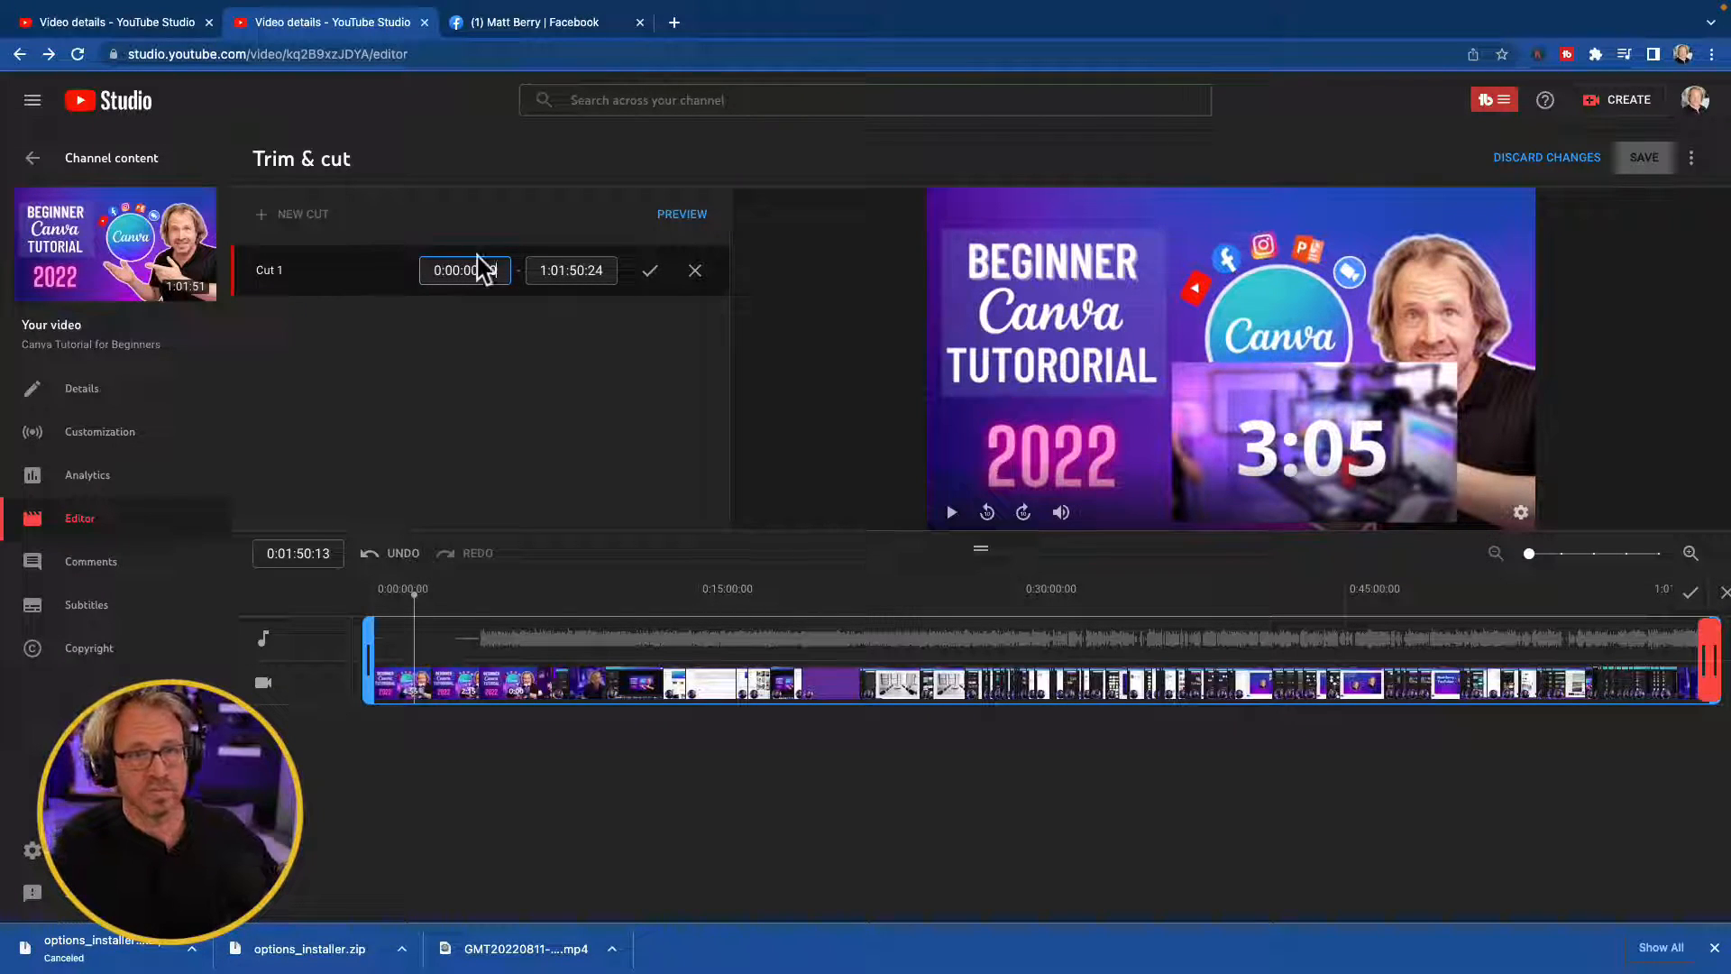
{"action": "left_click", "coordinate": [697, 272]}
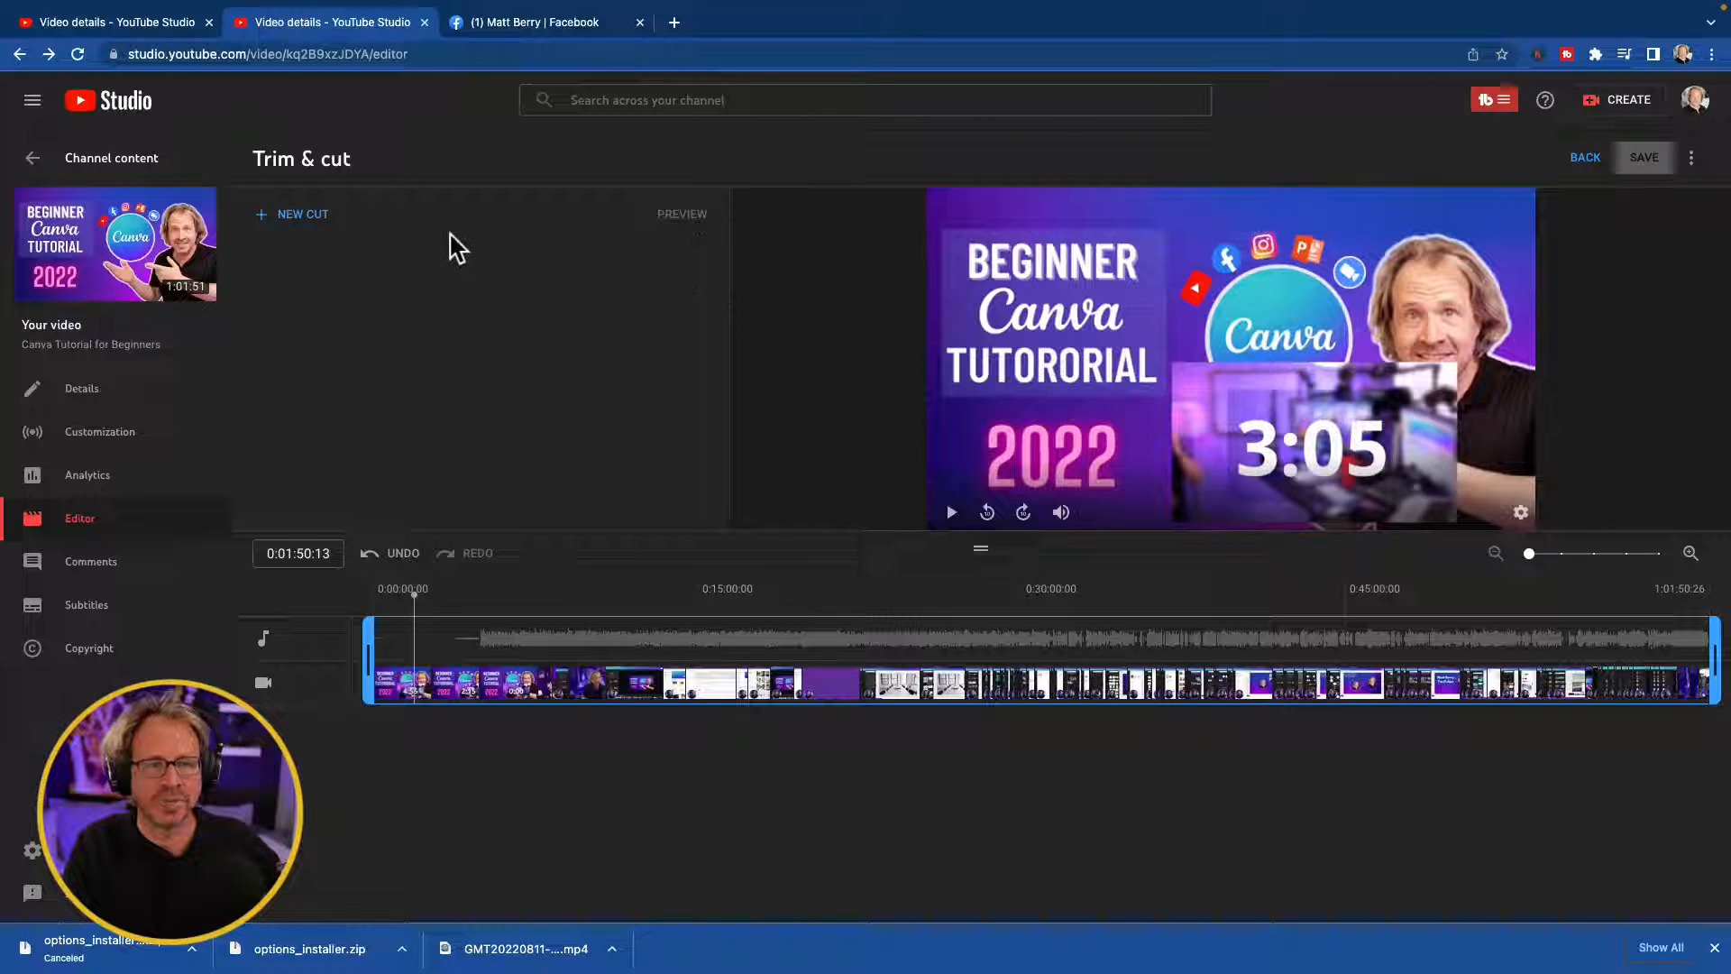
- Start a new cut at the beginning of the video and extend its end to 0:07:43:18
{"action": "left_click_drag", "start_coordinate": [408, 591], "coordinate": [348, 596]}
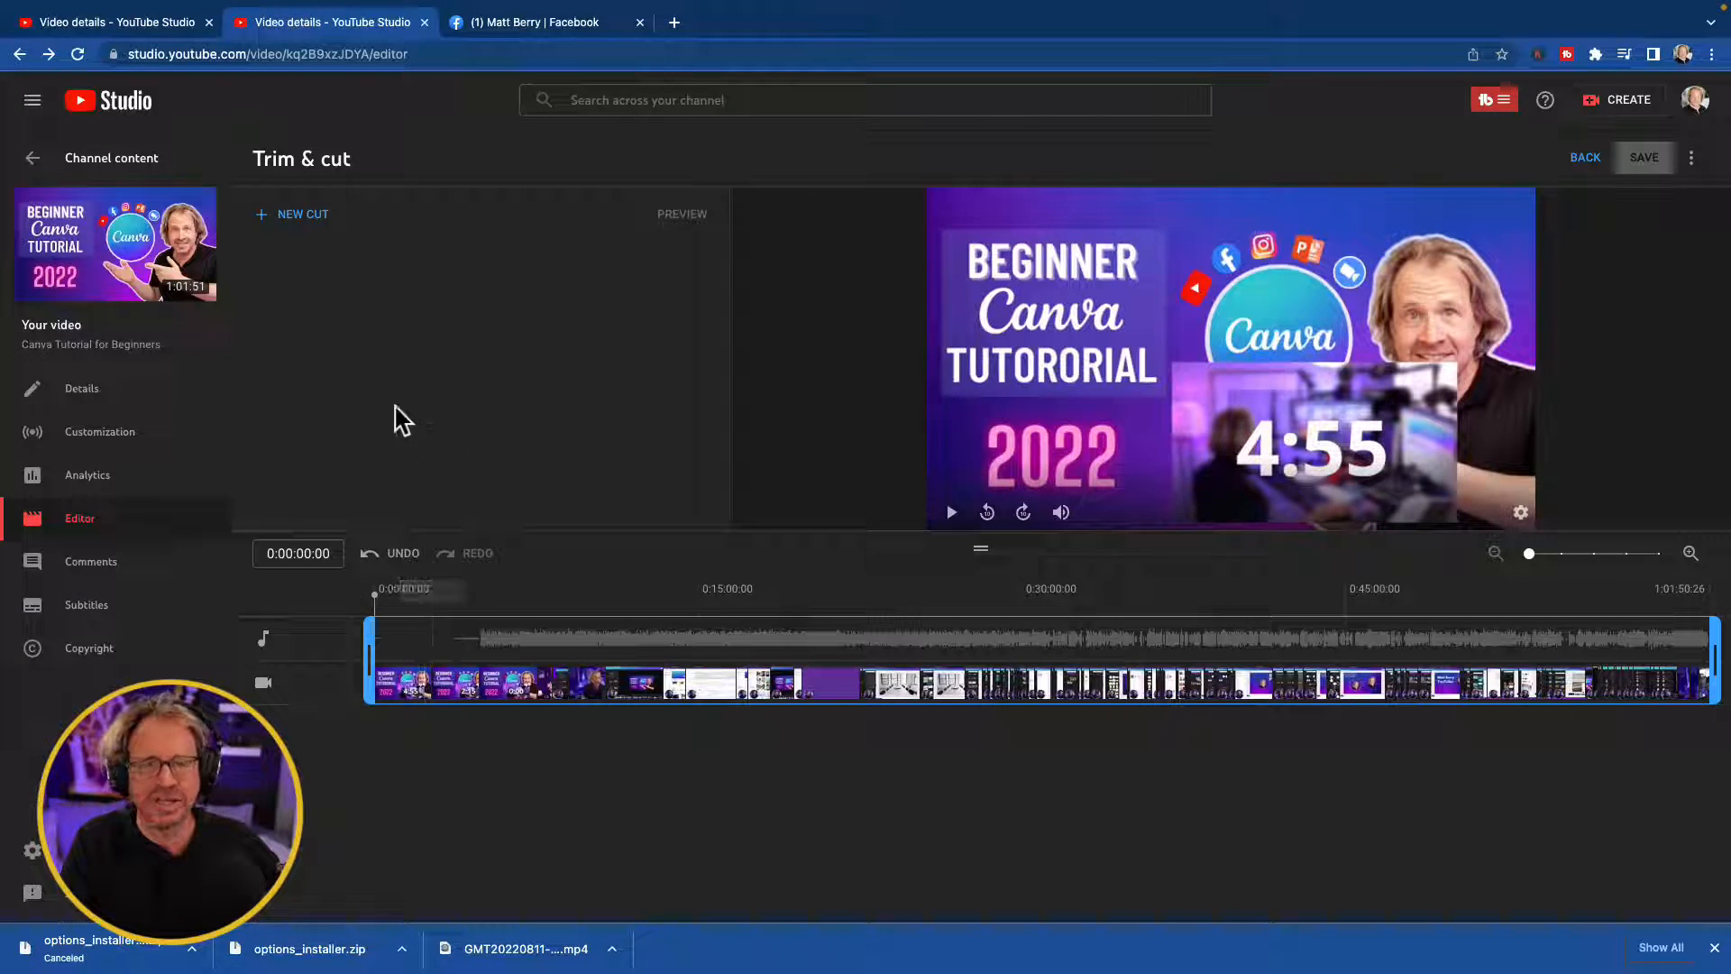
{"action": "left_click", "coordinate": [290, 221]}
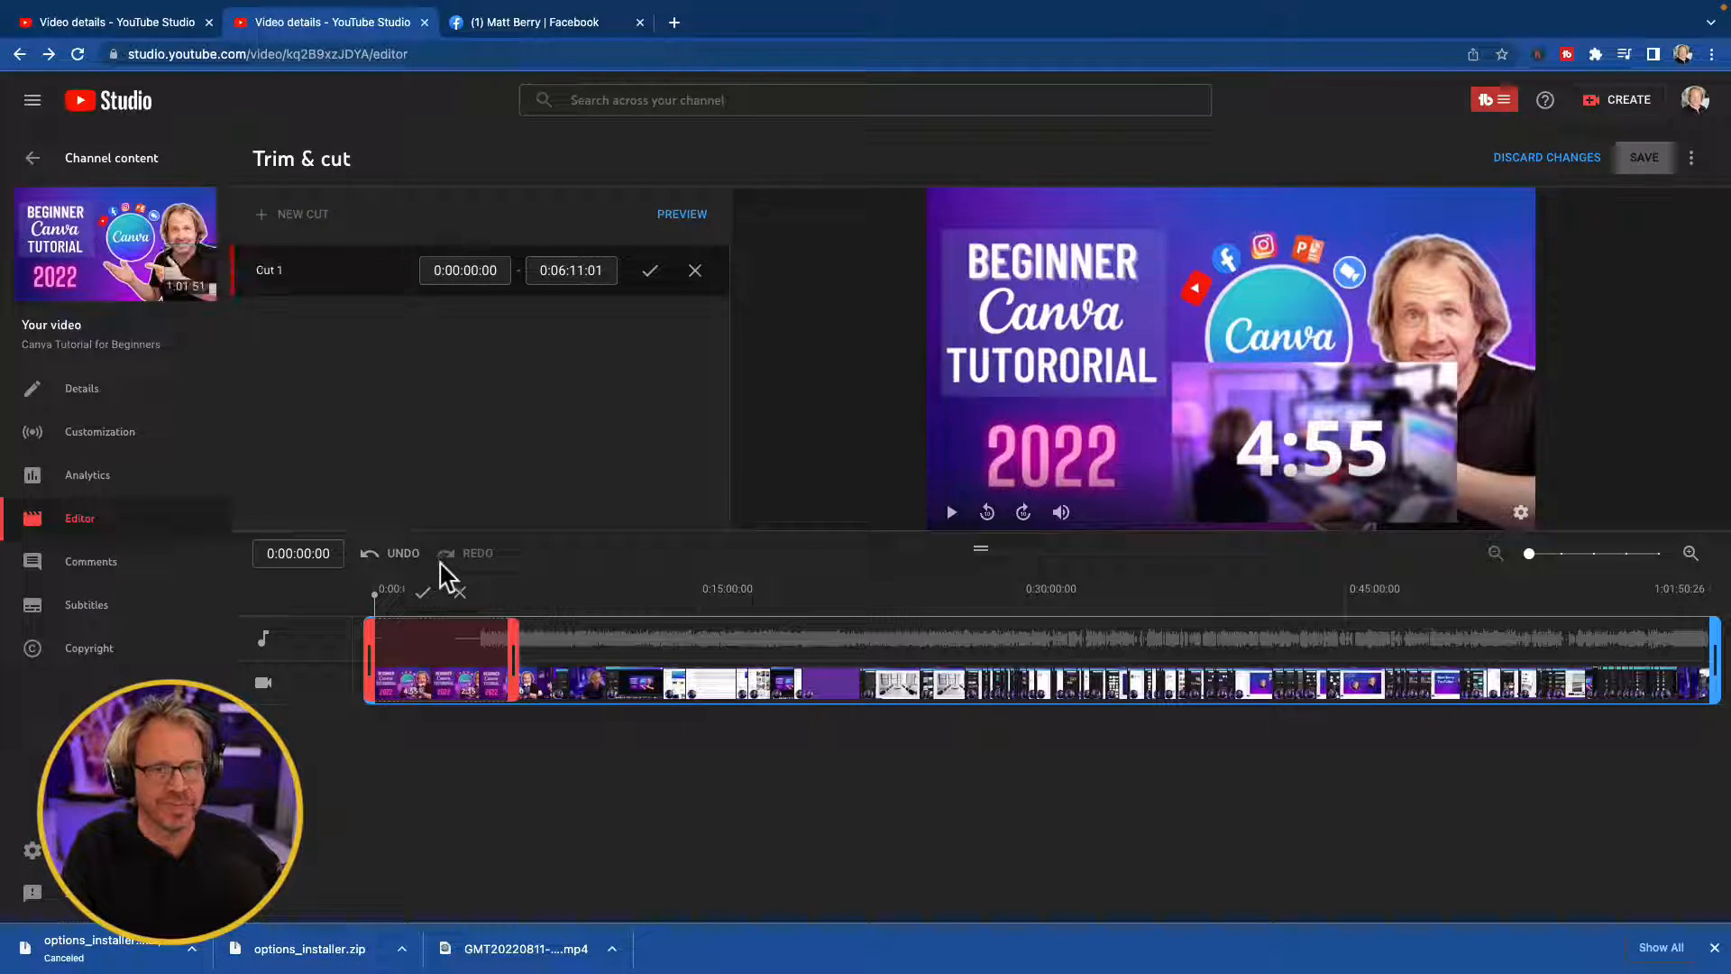
{"action": "left_click_drag", "start_coordinate": [514, 672], "coordinate": [546, 674]}
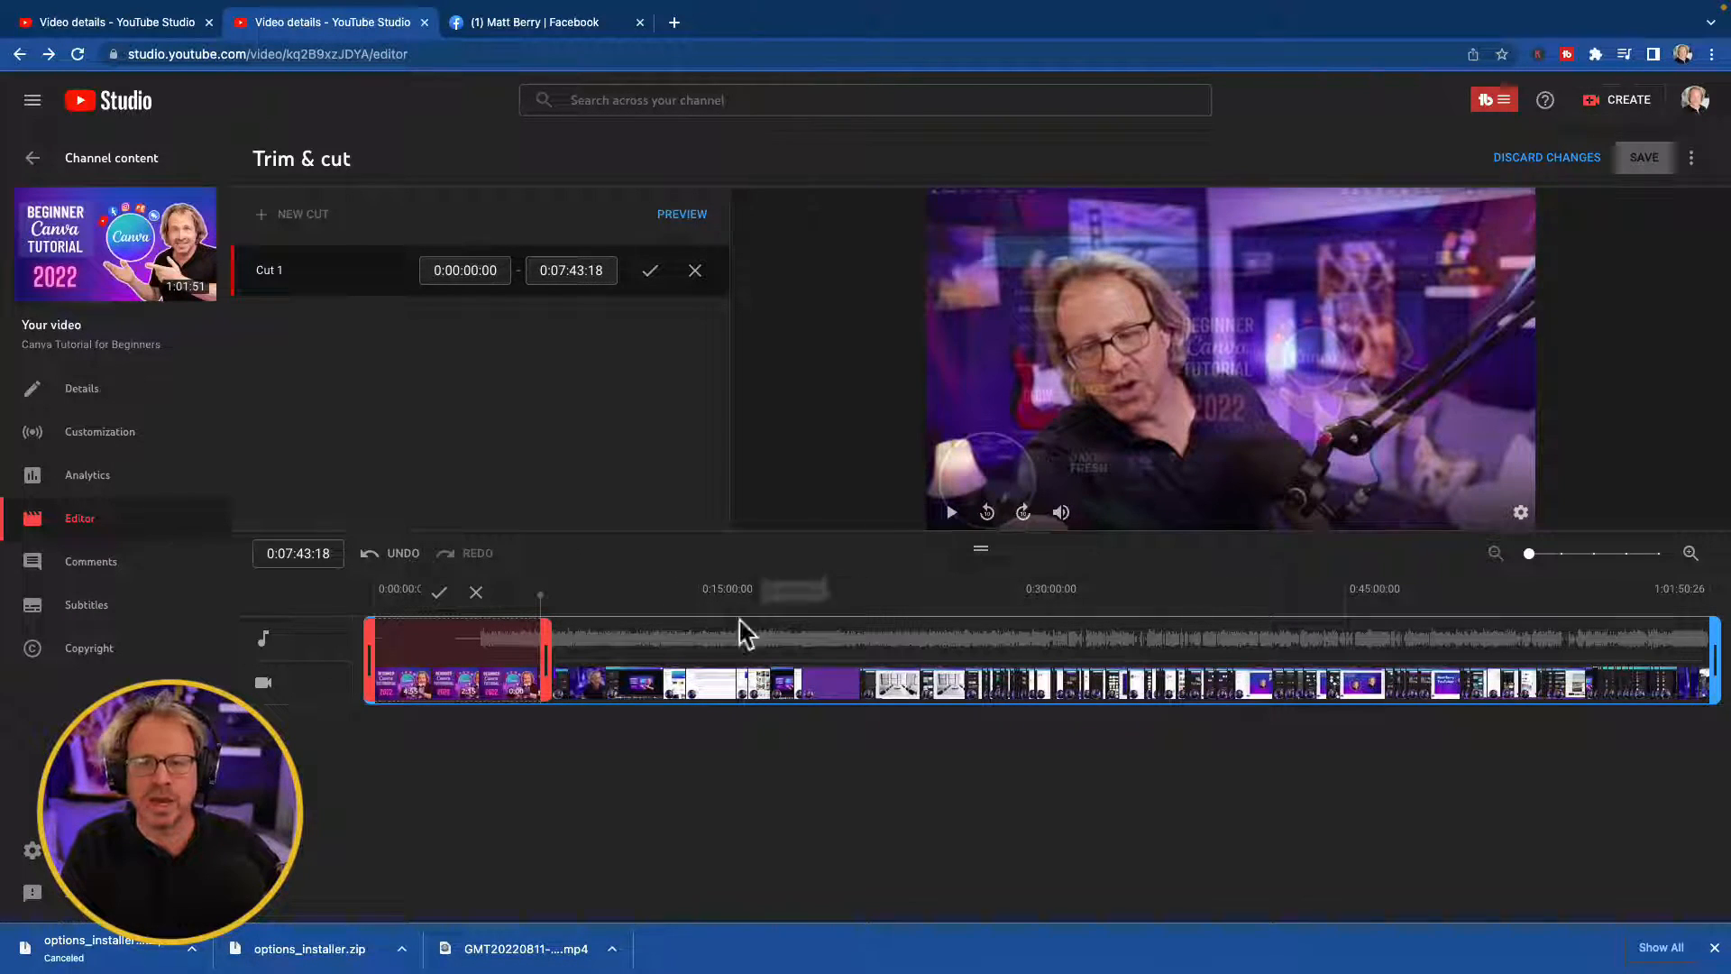
- Check the footage around the cut's end, shorten the cut to end at 0:04:55:32, and apply it
{"action": "left_click_drag", "start_coordinate": [541, 606], "coordinate": [483, 599]}
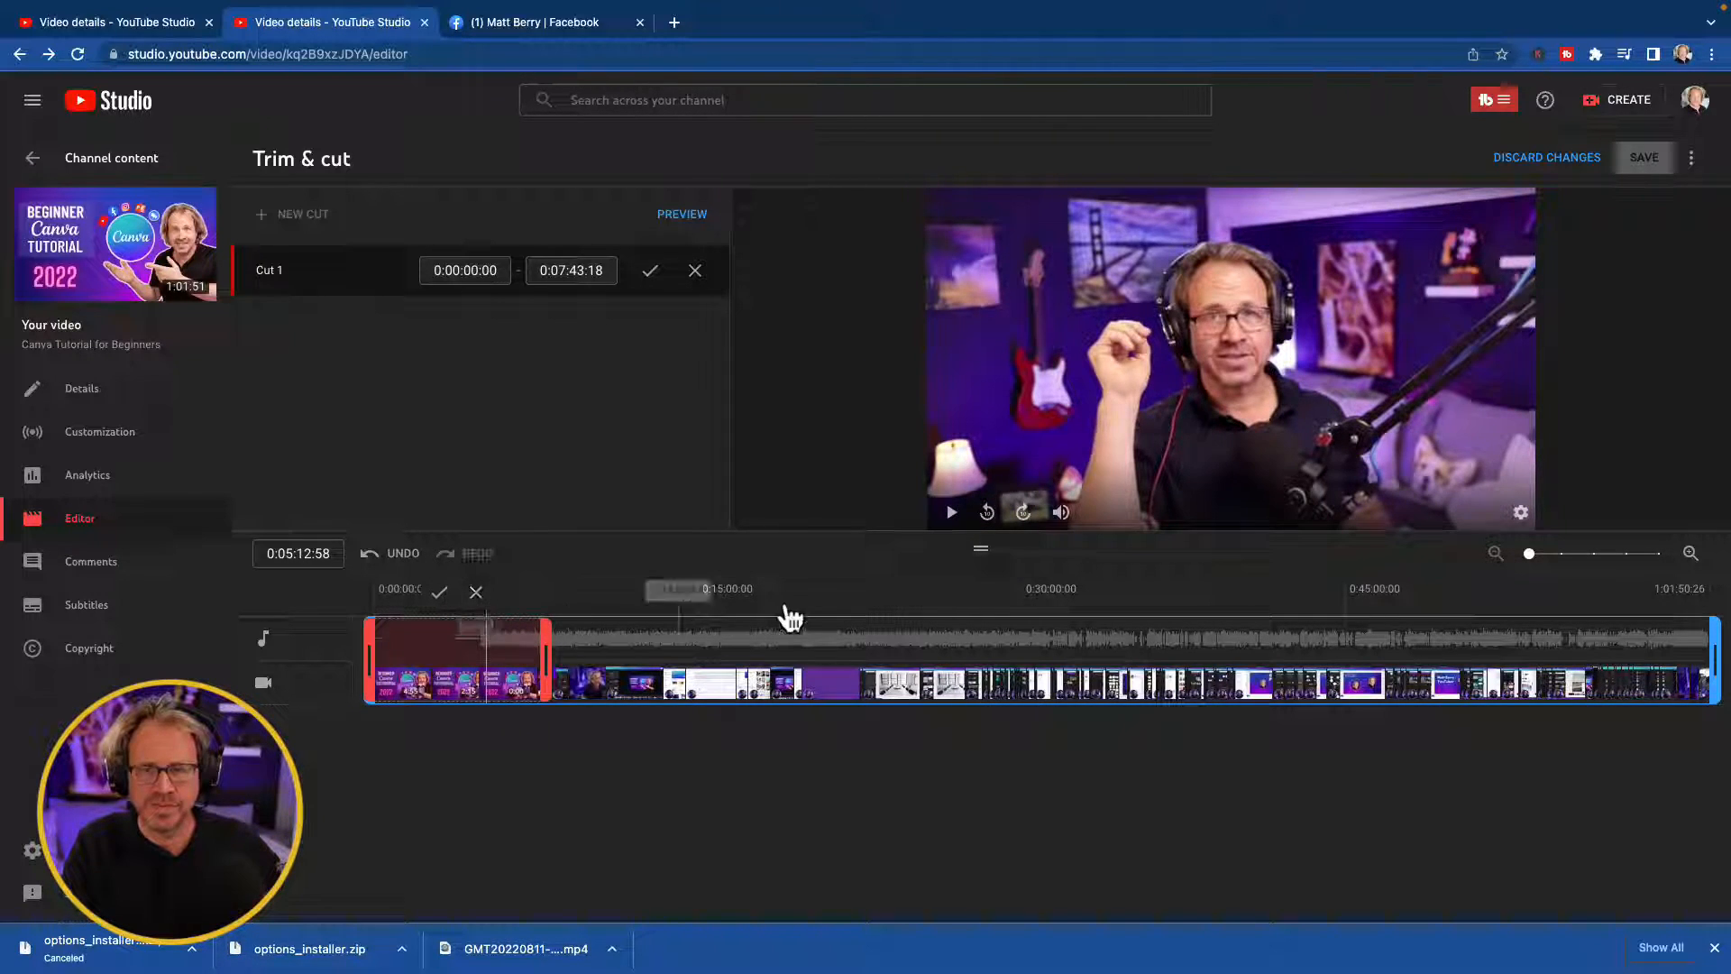
{"action": "left_click", "coordinate": [952, 513]}
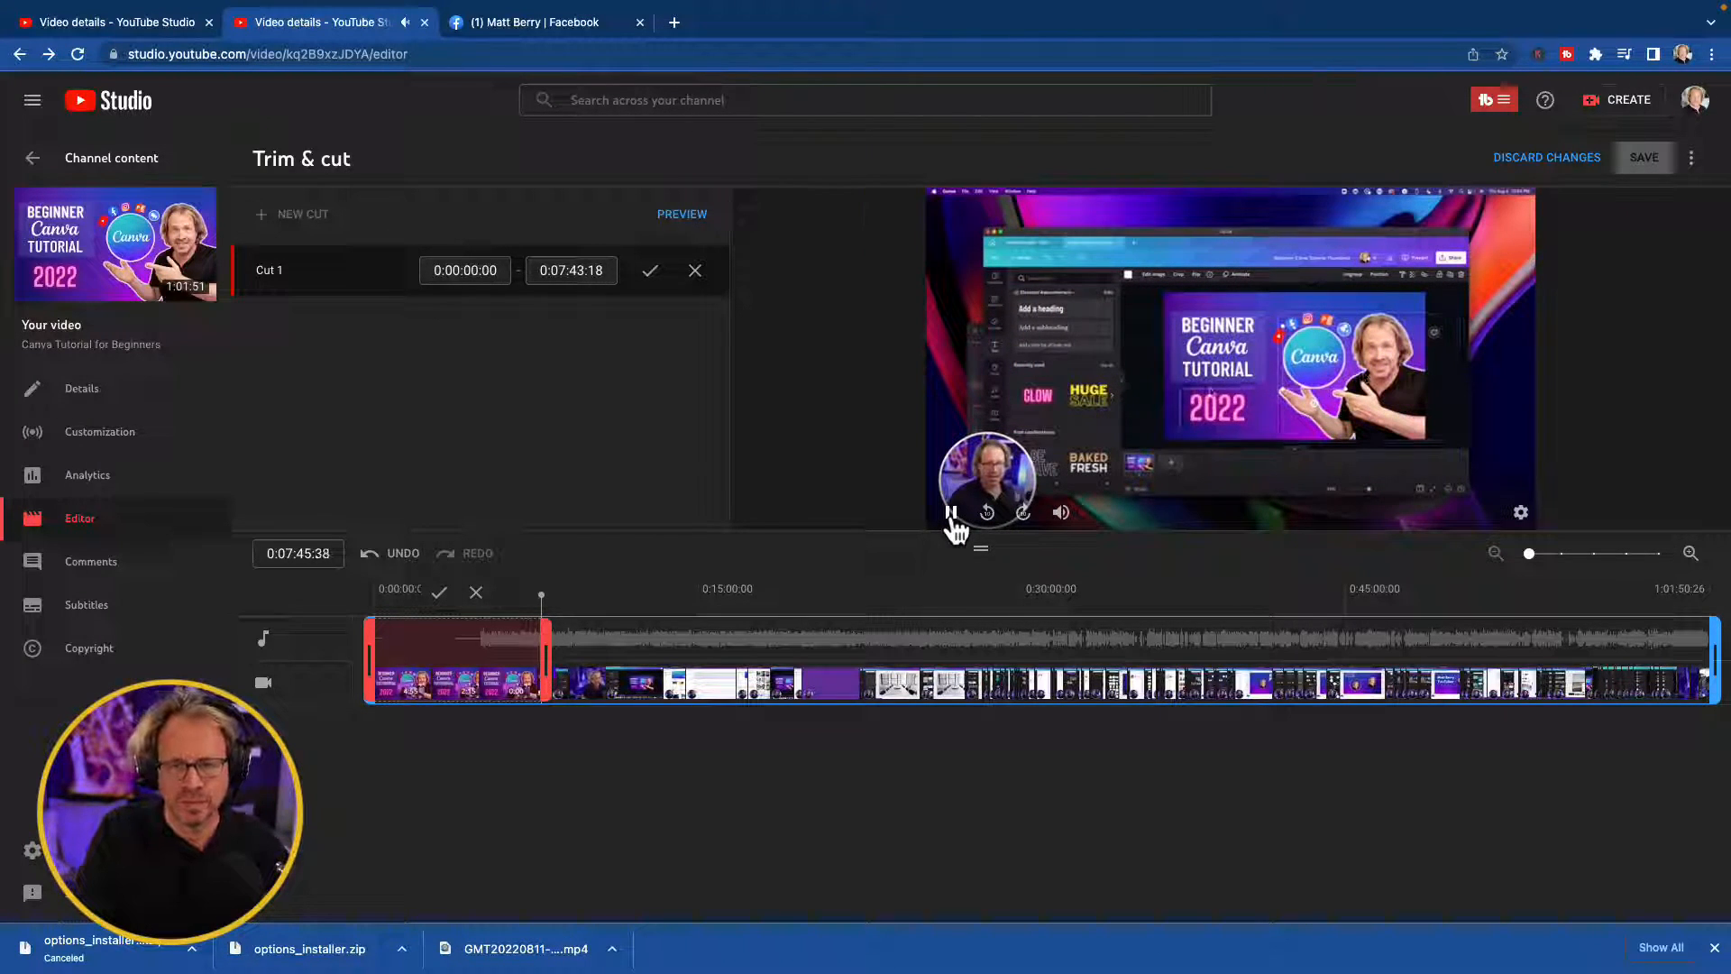
{"action": "left_click", "coordinate": [540, 597]}
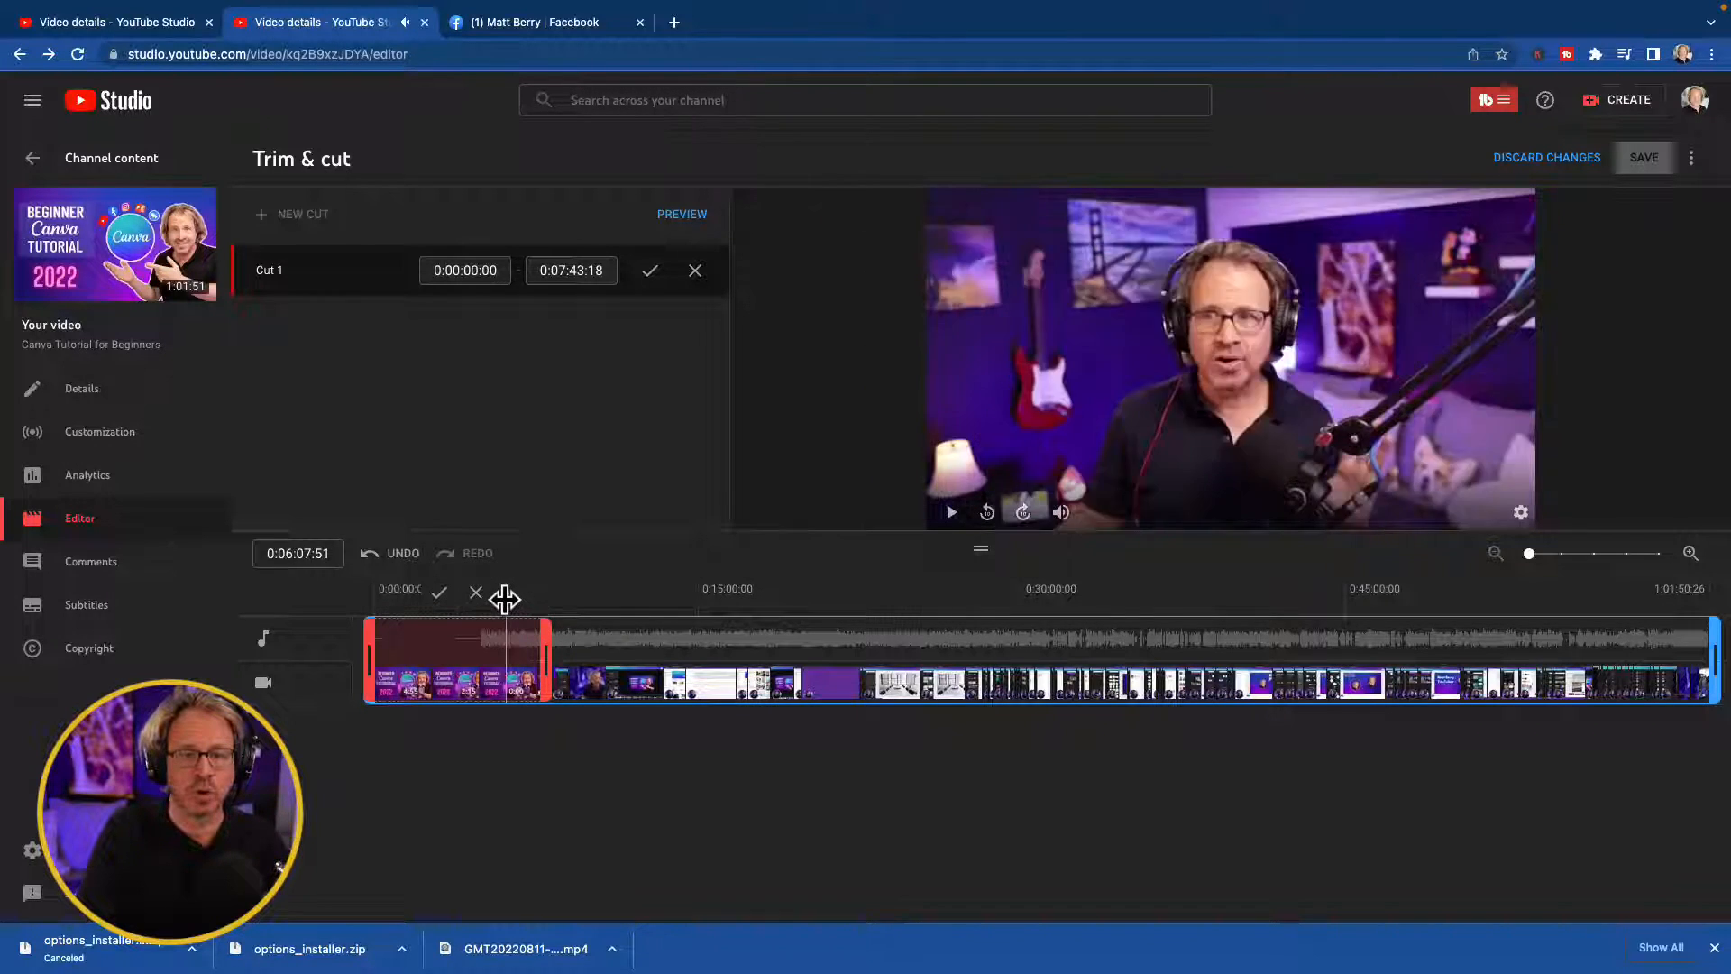
{"action": "left_click", "coordinate": [511, 598]}
{"action": "left_click", "coordinate": [542, 661]}
{"action": "left_click_drag", "start_coordinate": [541, 672], "coordinate": [496, 665]}
{"action": "left_click_drag", "start_coordinate": [542, 602], "coordinate": [490, 597]}
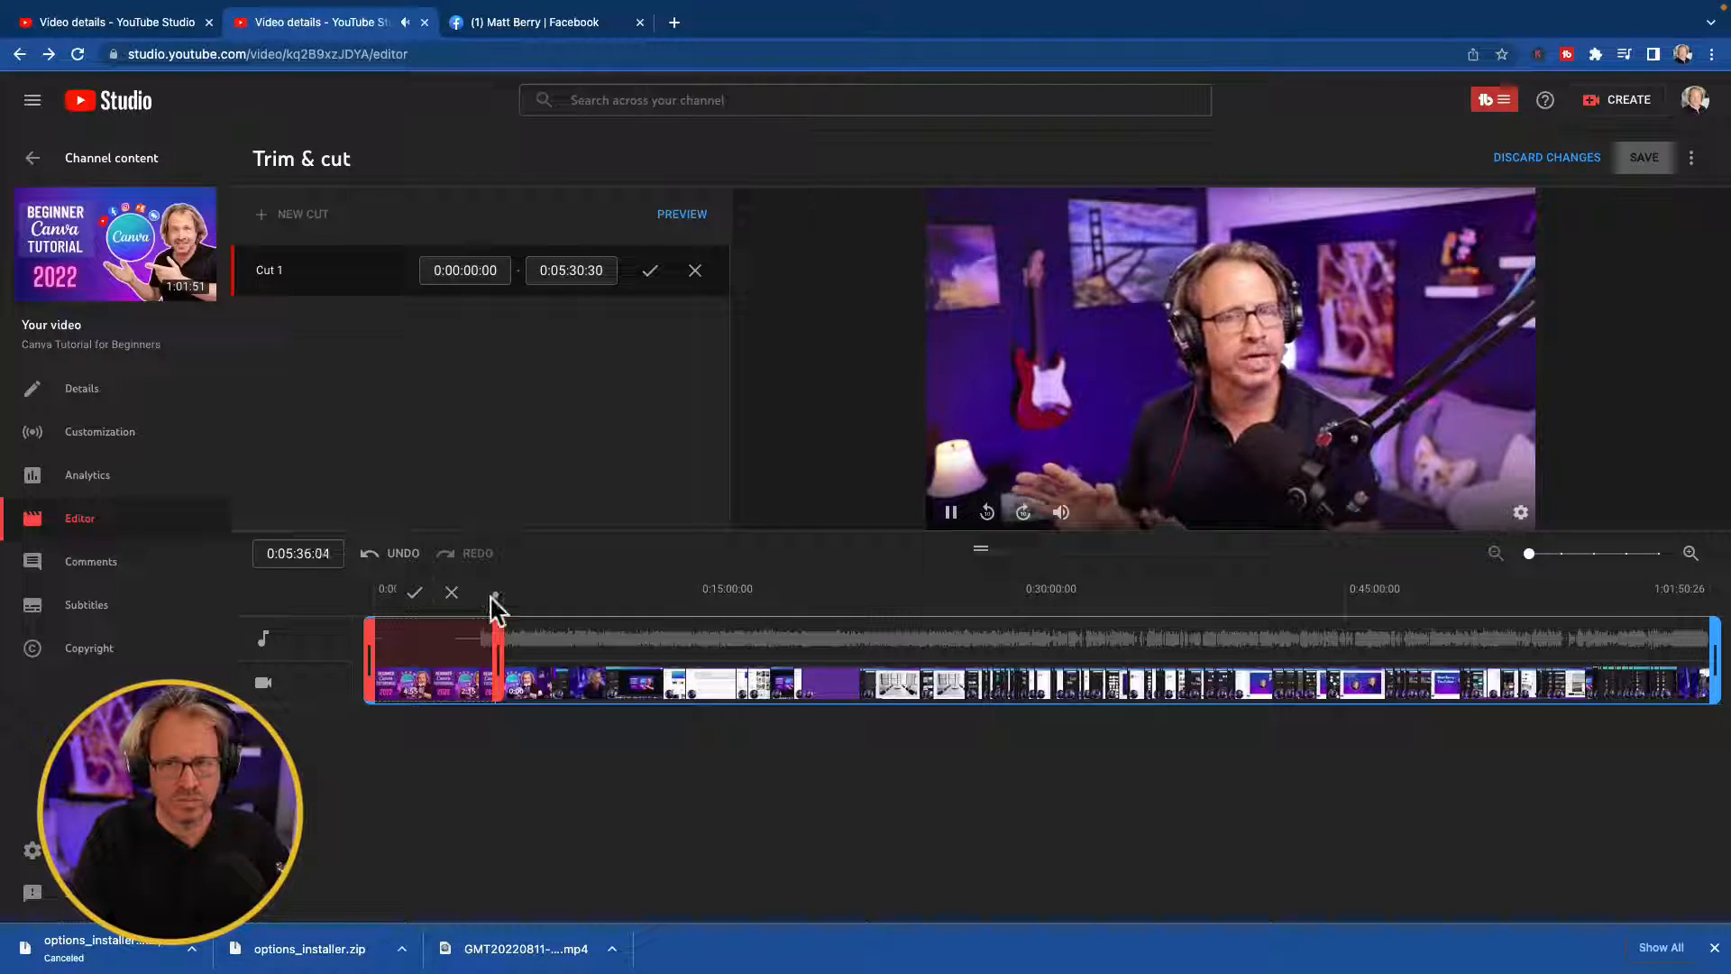
{"action": "left_click_drag", "start_coordinate": [491, 598], "coordinate": [491, 657]}
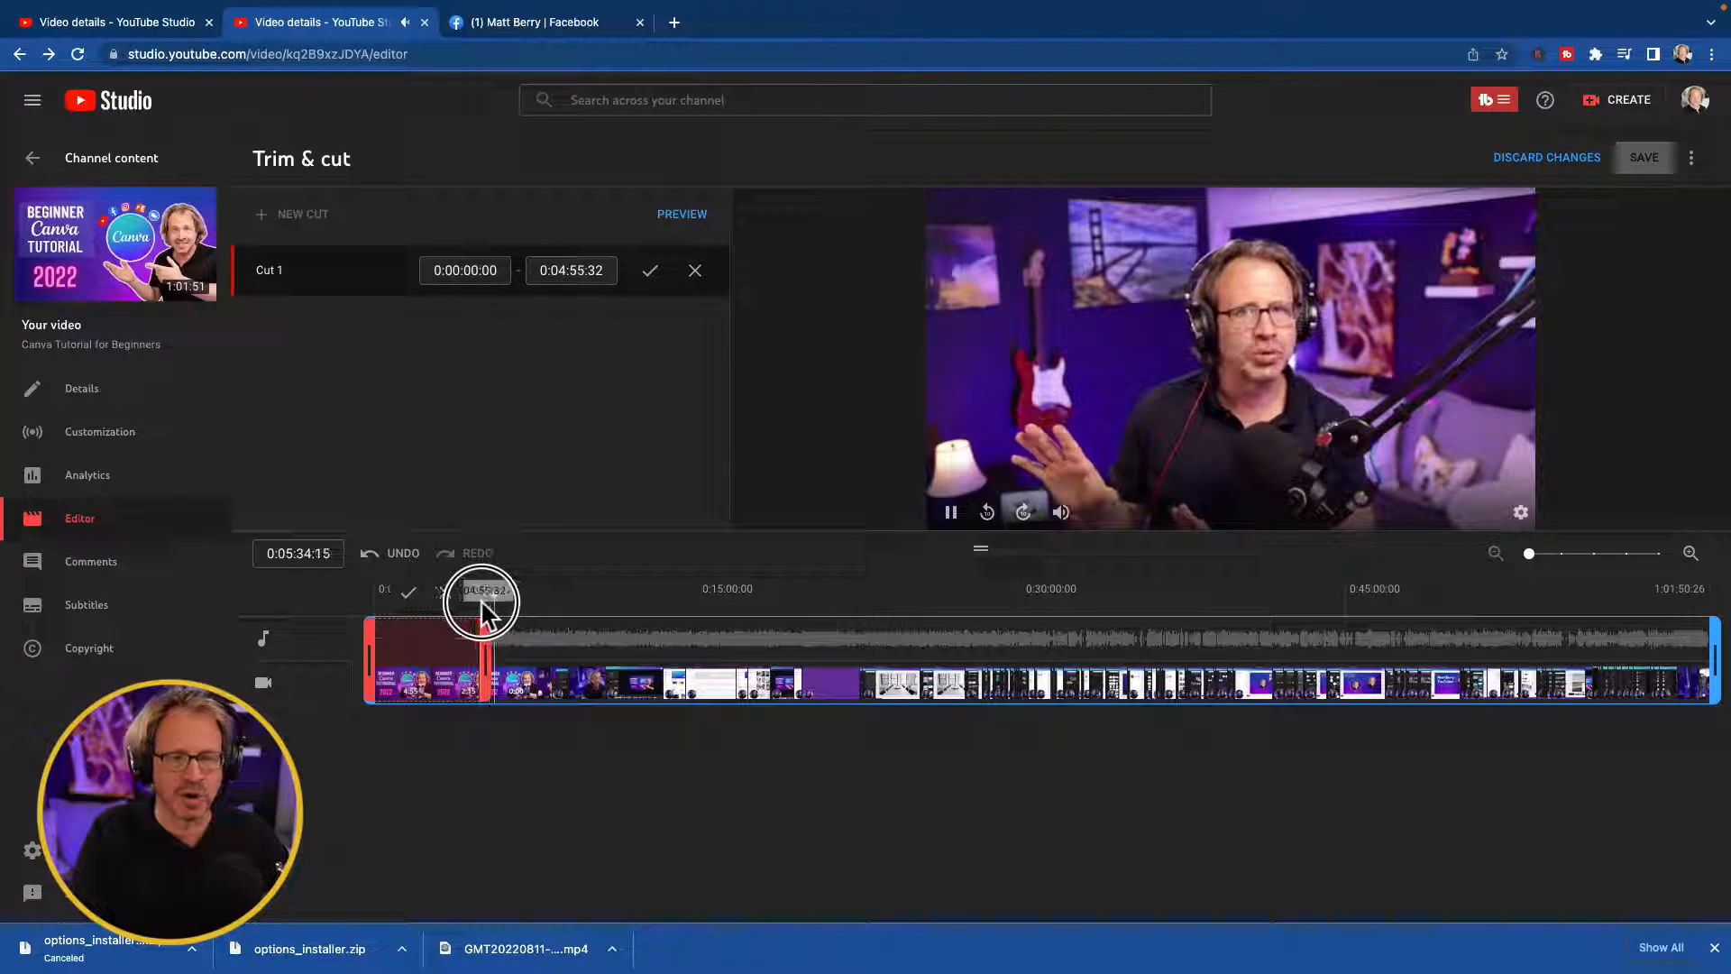
{"action": "left_click", "coordinate": [654, 273]}
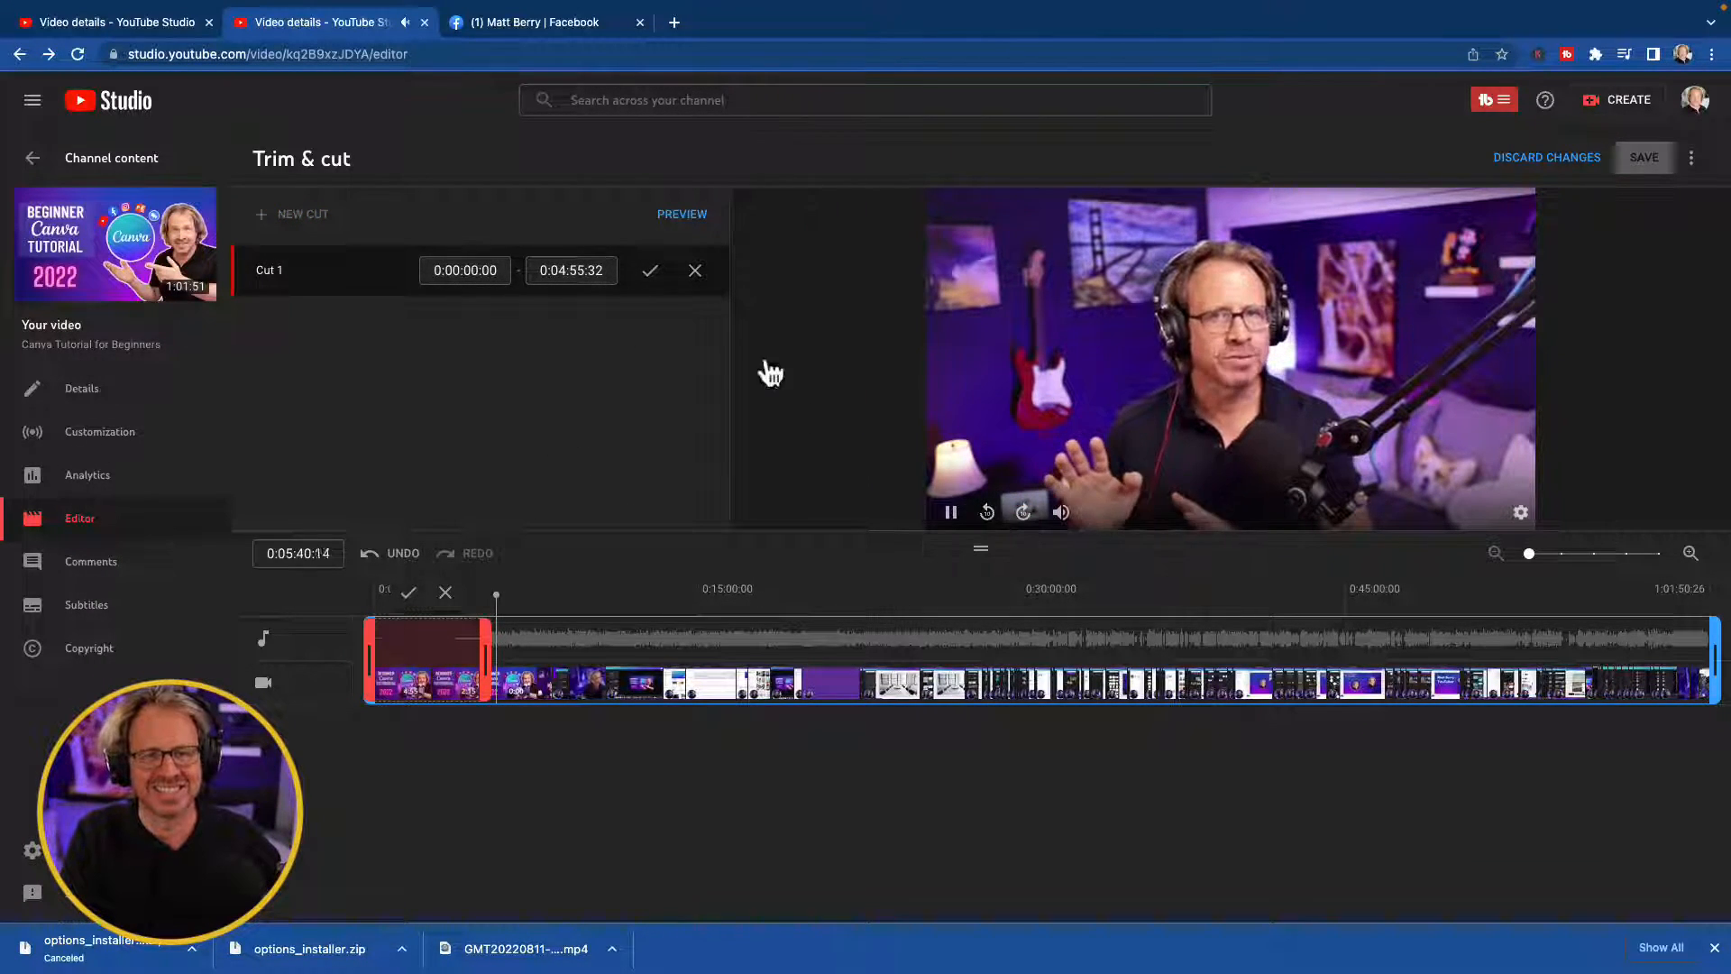
{"action": "left_click", "coordinate": [651, 273]}
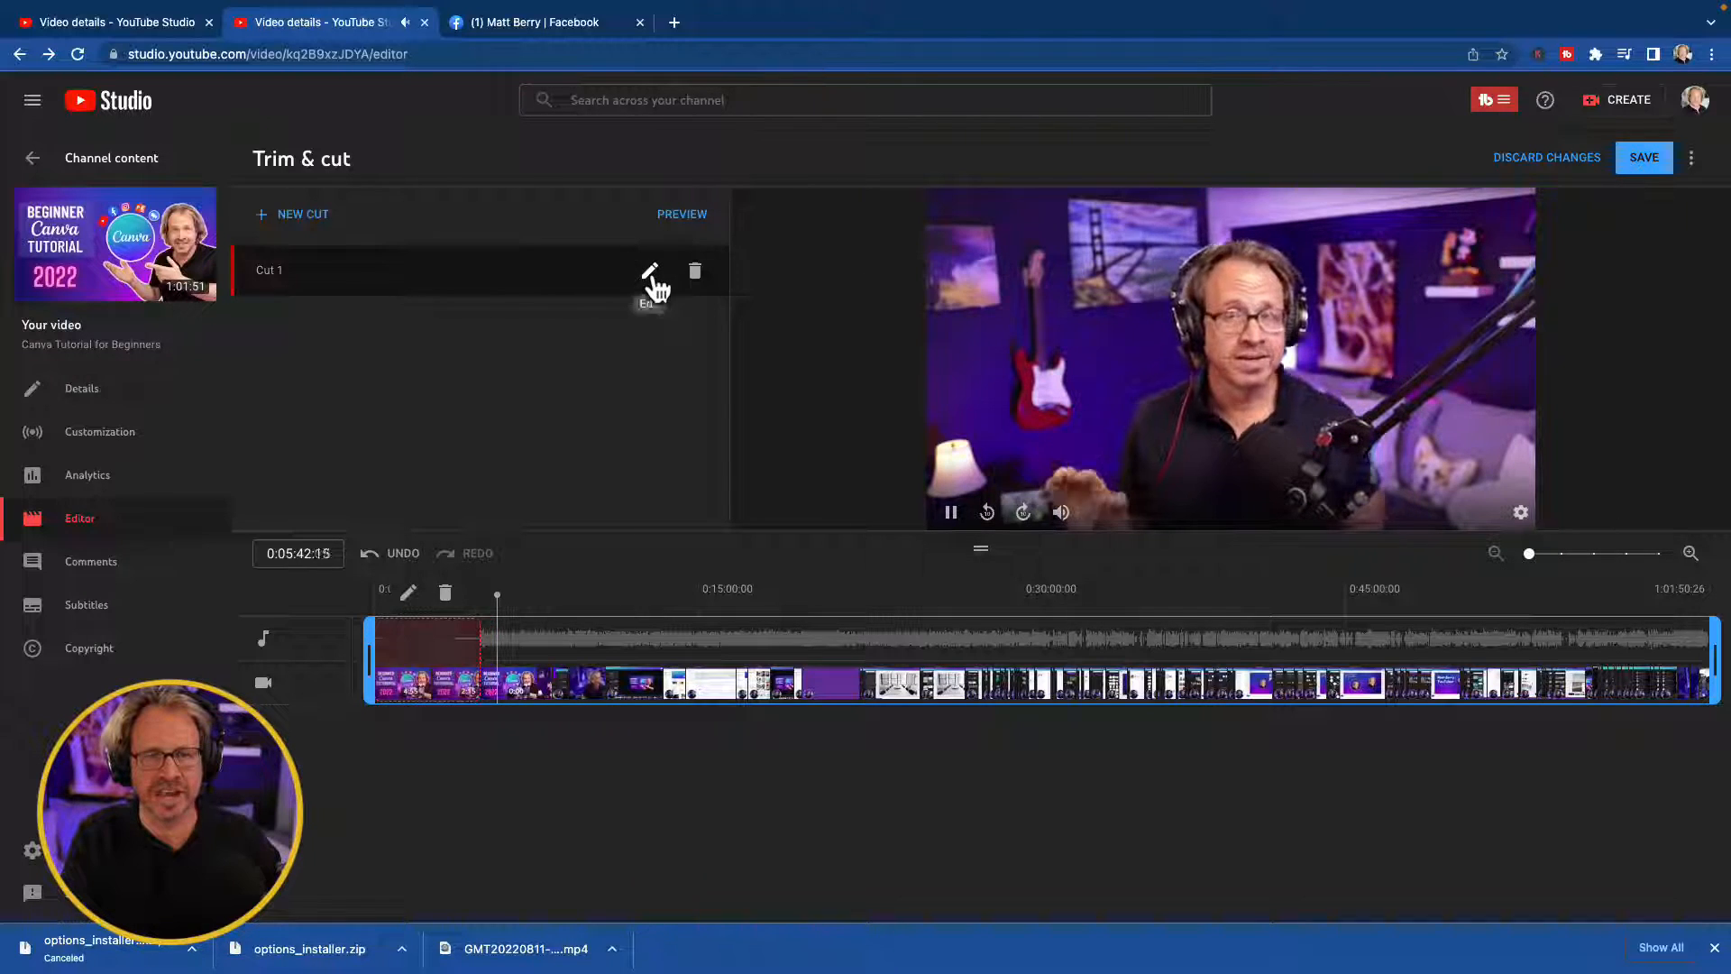
- Rewind the playback to just after the end of the first cut to check the footage there
{"action": "left_click", "coordinate": [987, 513]}
{"action": "left_click", "coordinate": [988, 512]}
{"action": "left_click", "coordinate": [988, 512]}
{"action": "left_click", "coordinate": [987, 512]}
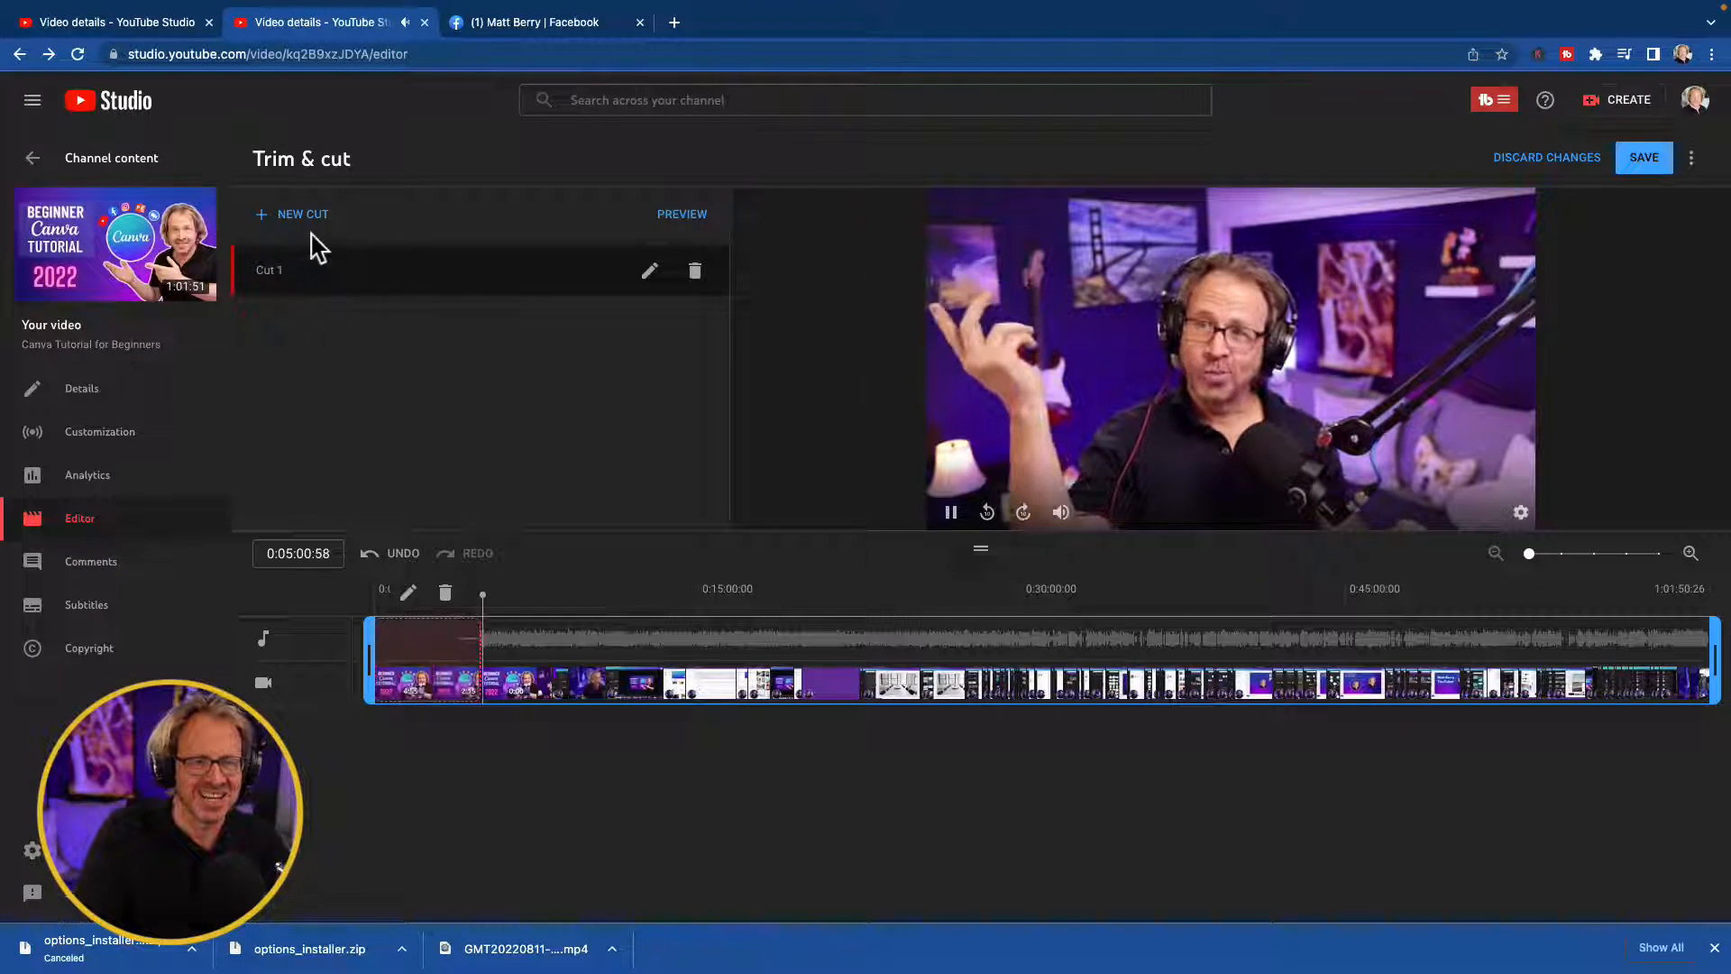
- Start a second cut near the middle of the video, set it to span 0:28:22:03 to 0:30:27:17, and pause playback
{"action": "left_click_drag", "start_coordinate": [479, 586], "coordinate": [896, 677]}
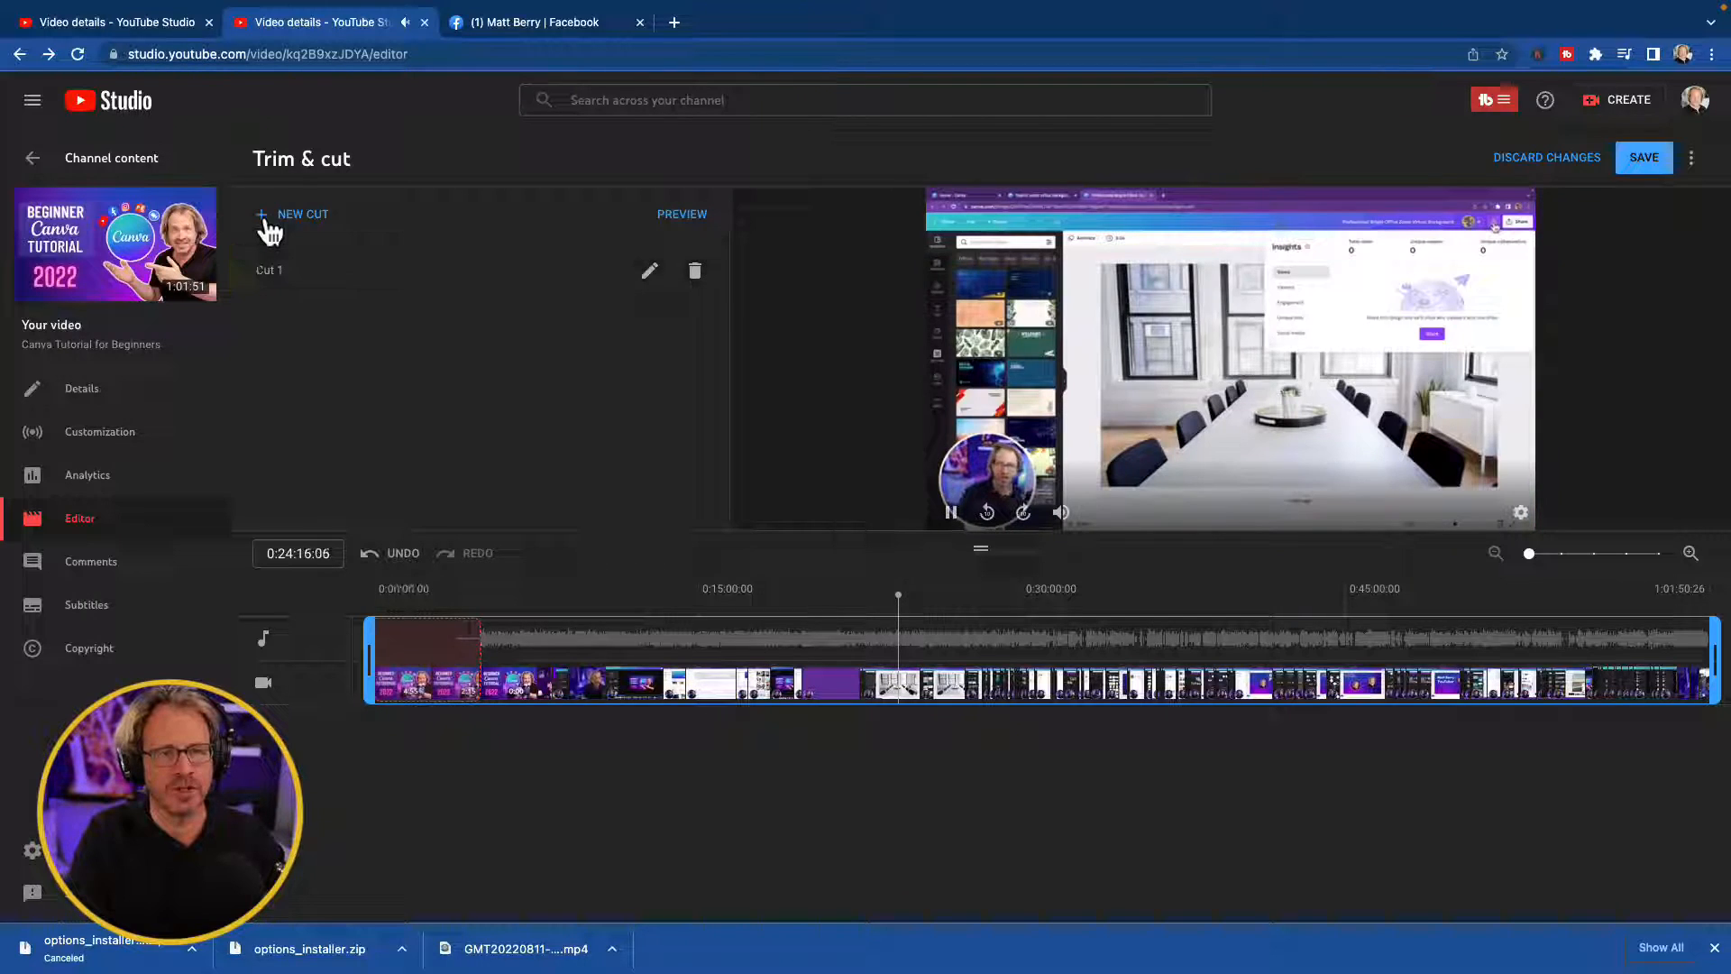
{"action": "left_click", "coordinate": [267, 215]}
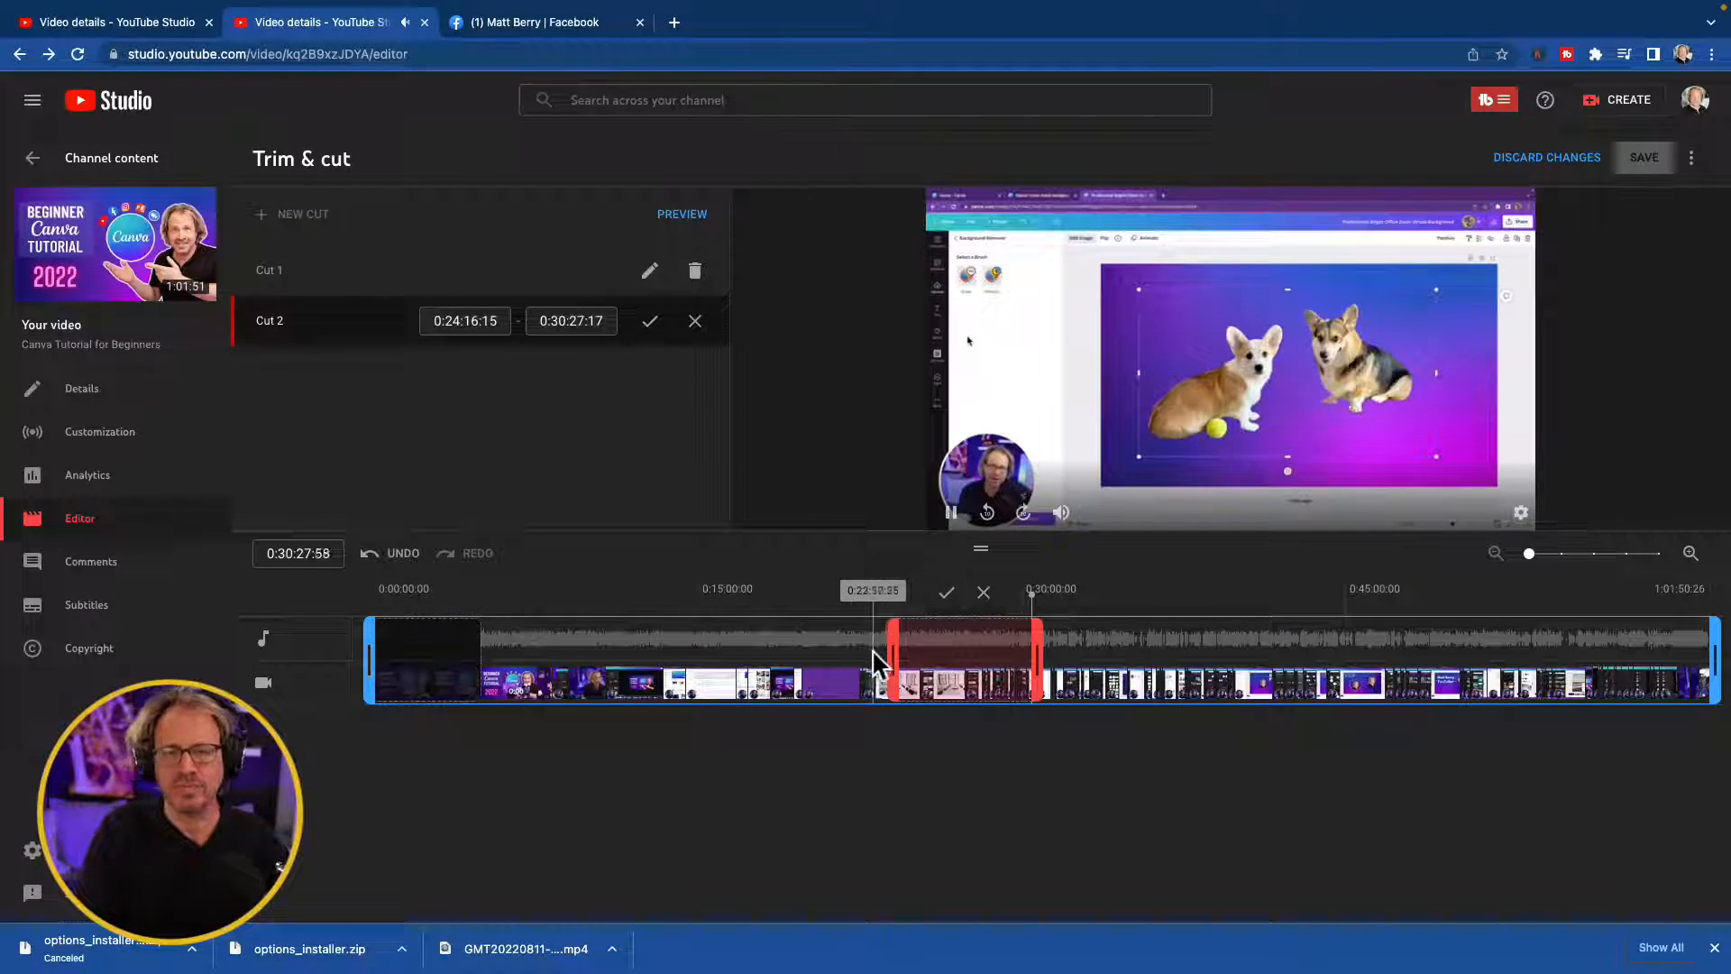
{"action": "left_click_drag", "start_coordinate": [894, 662], "coordinate": [981, 668]}
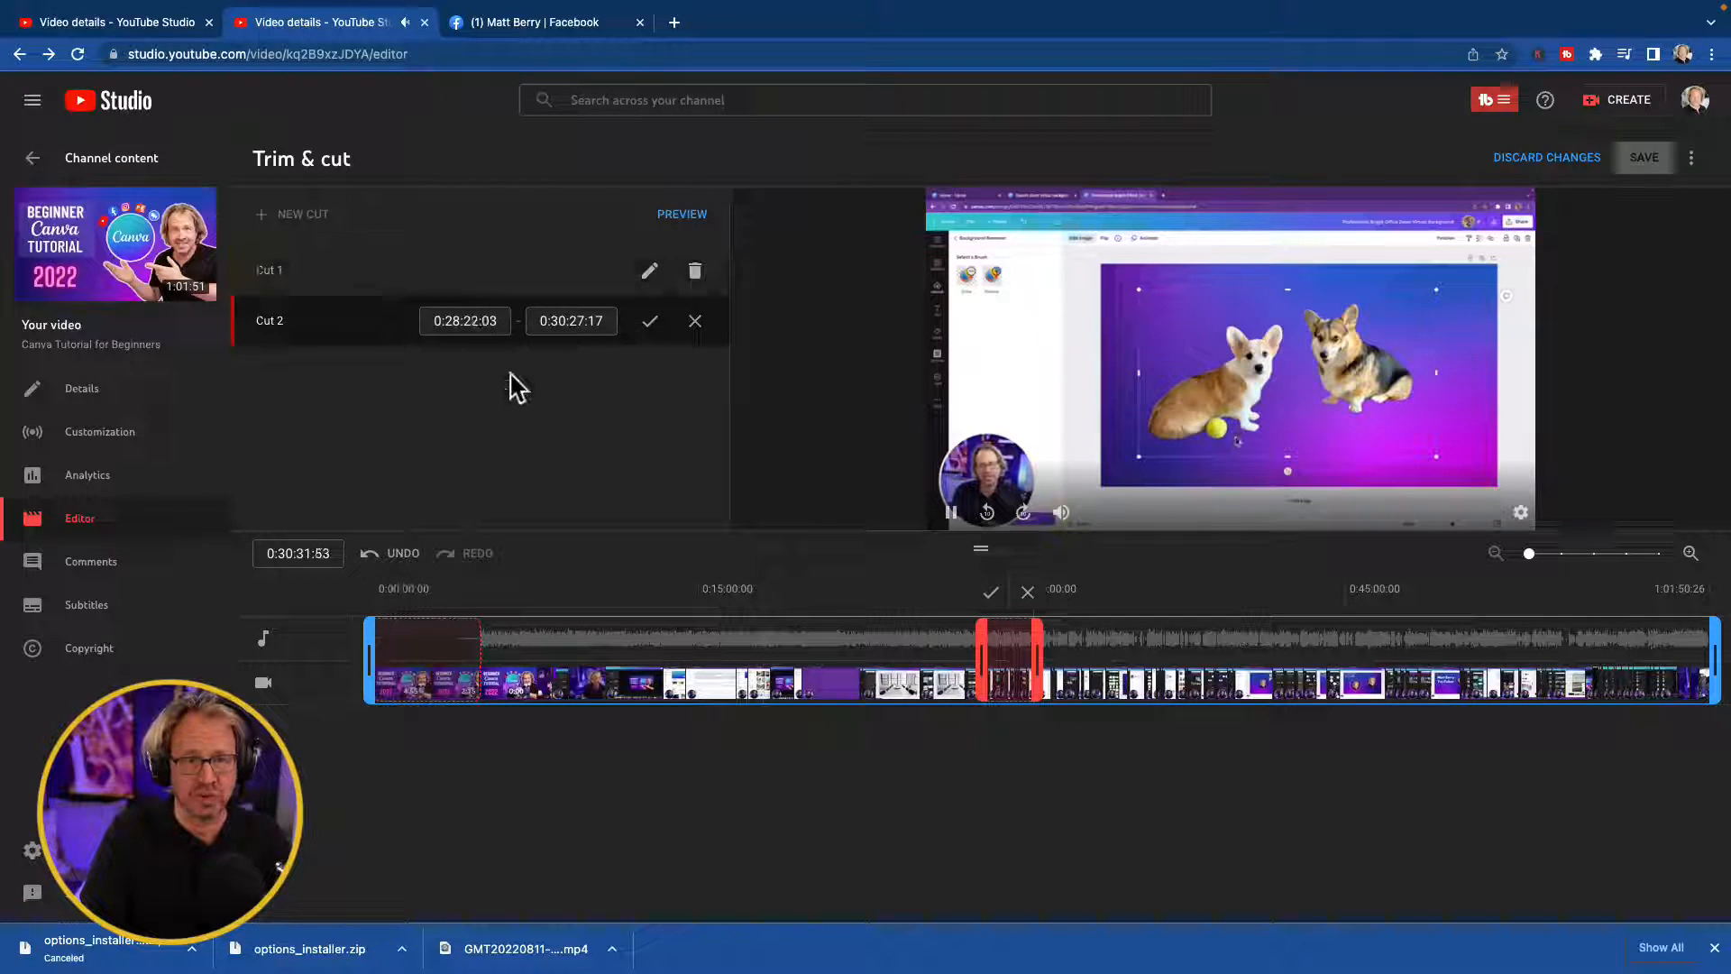
{"action": "left_click", "coordinate": [954, 510]}
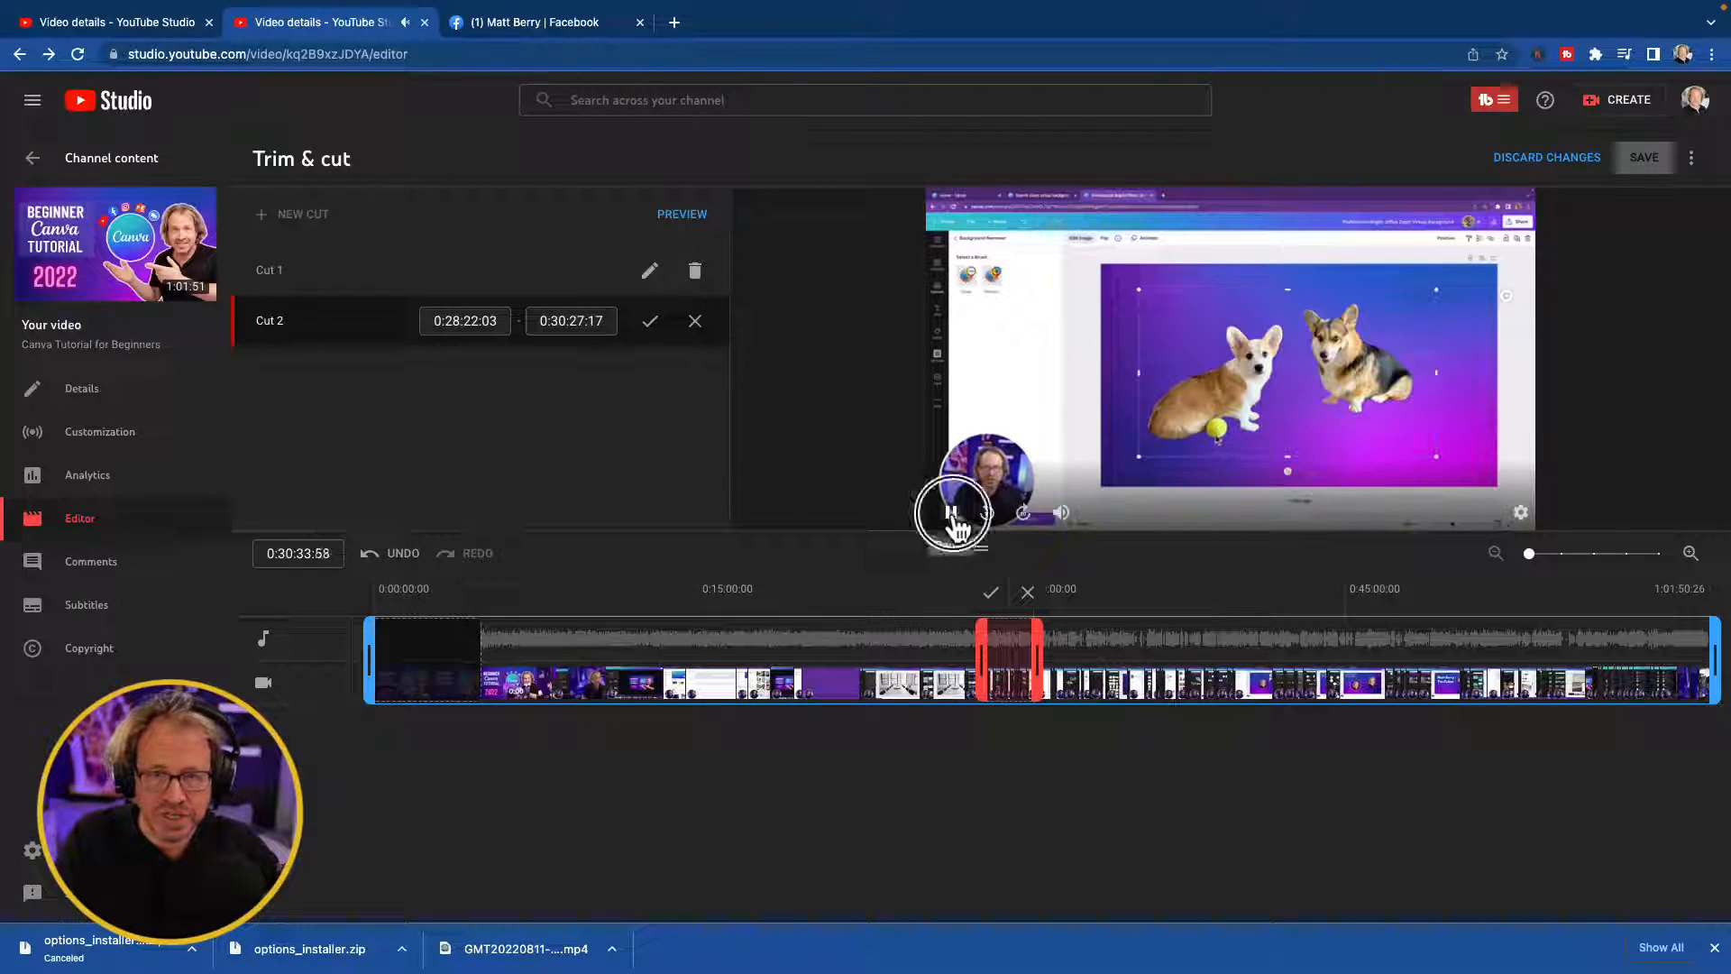
- Move the second cut's boundaries to 0:34:37:51 and 0:36:04:08, and apply the cut
{"action": "left_click_drag", "start_coordinate": [1037, 671], "coordinate": [1157, 661]}
{"action": "left_click_drag", "start_coordinate": [992, 676], "coordinate": [1118, 672]}
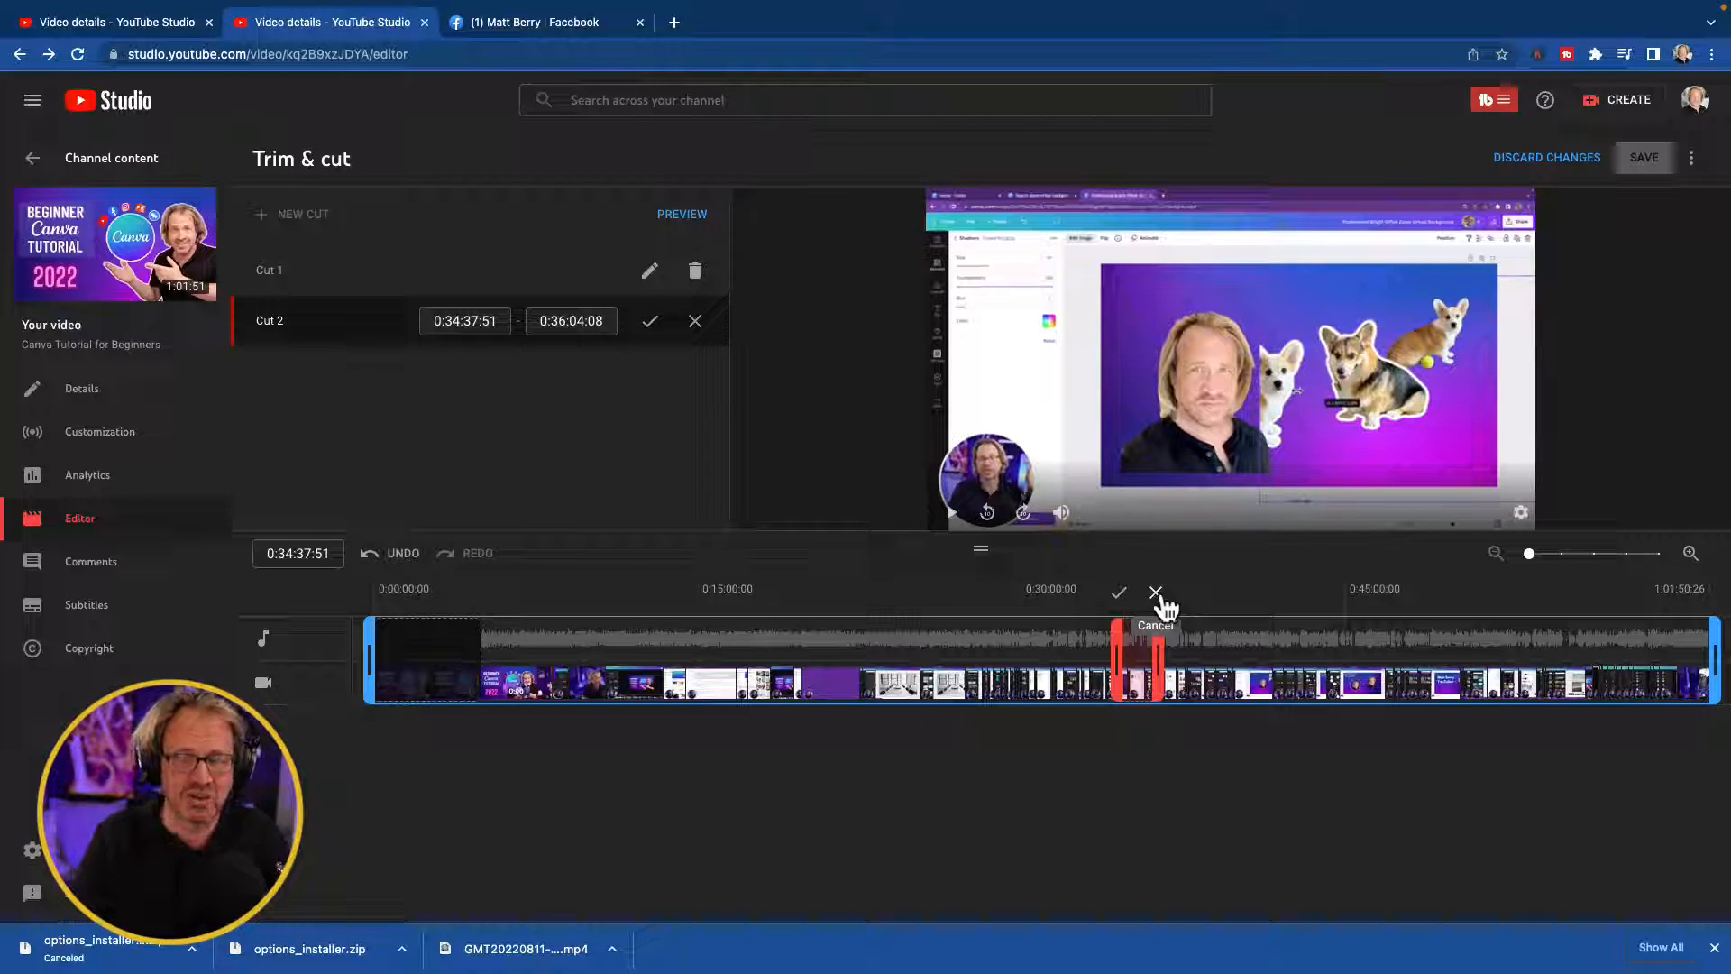
{"action": "left_click", "coordinate": [1119, 593]}
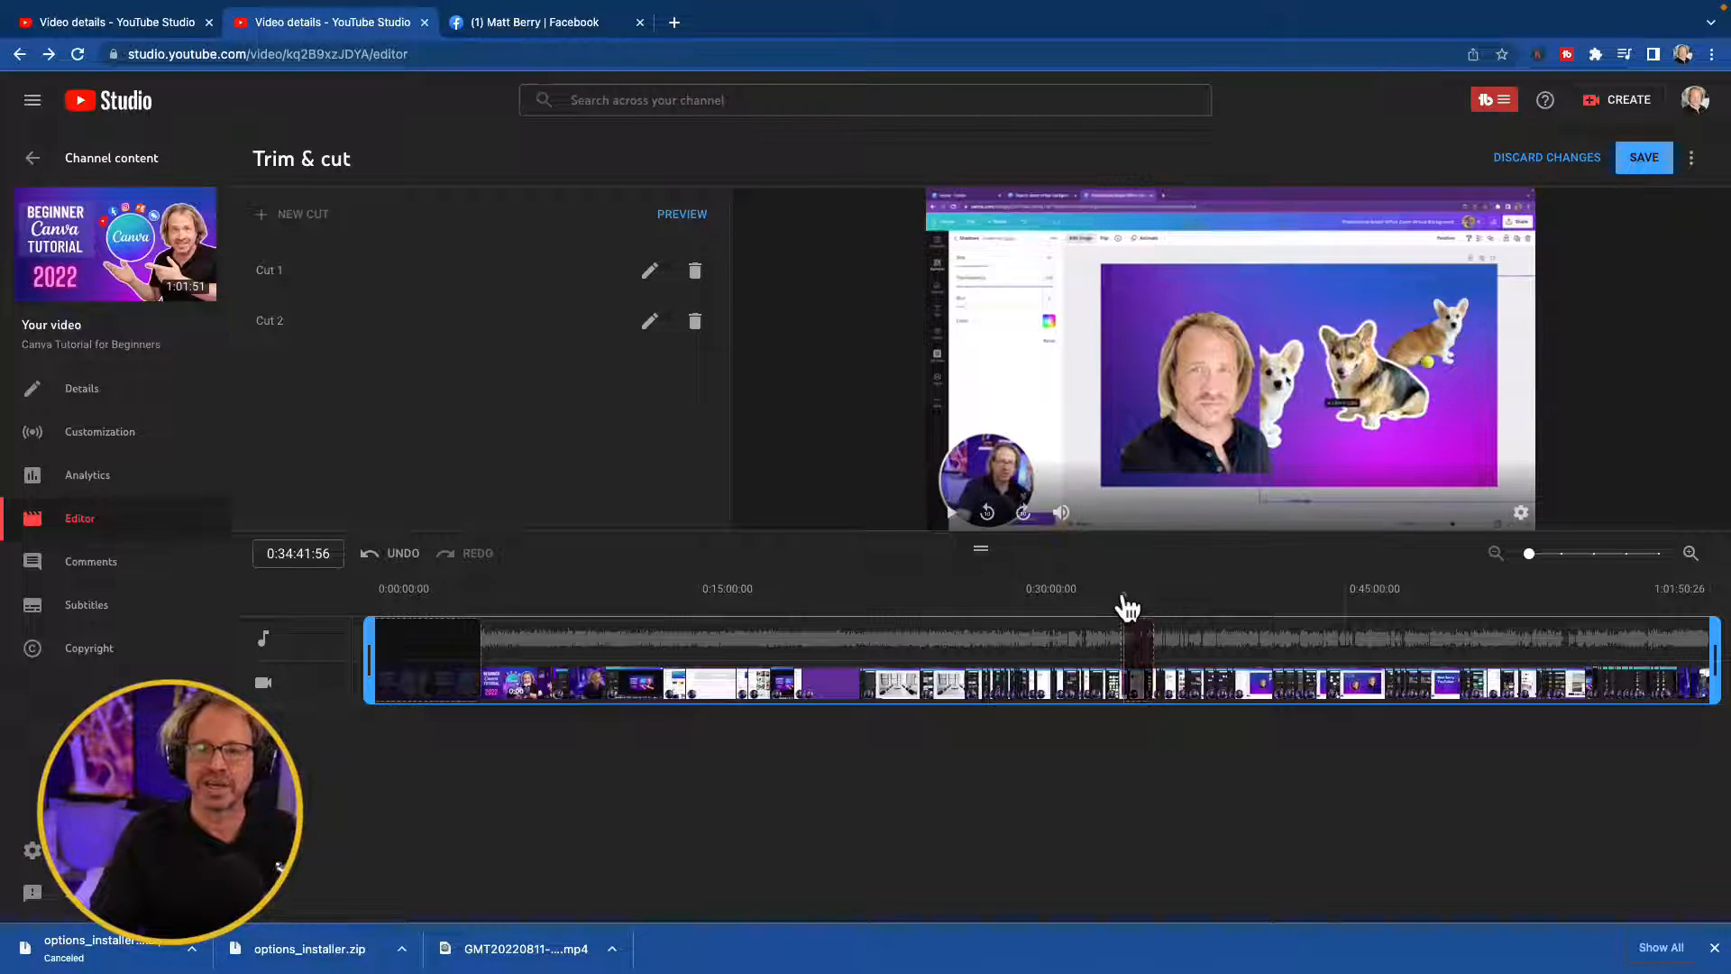
- Reopen the second cut for editing, extend its start back to just after the 30-minute mark, and apply it
{"action": "mouse_move", "coordinate": [1127, 667]}
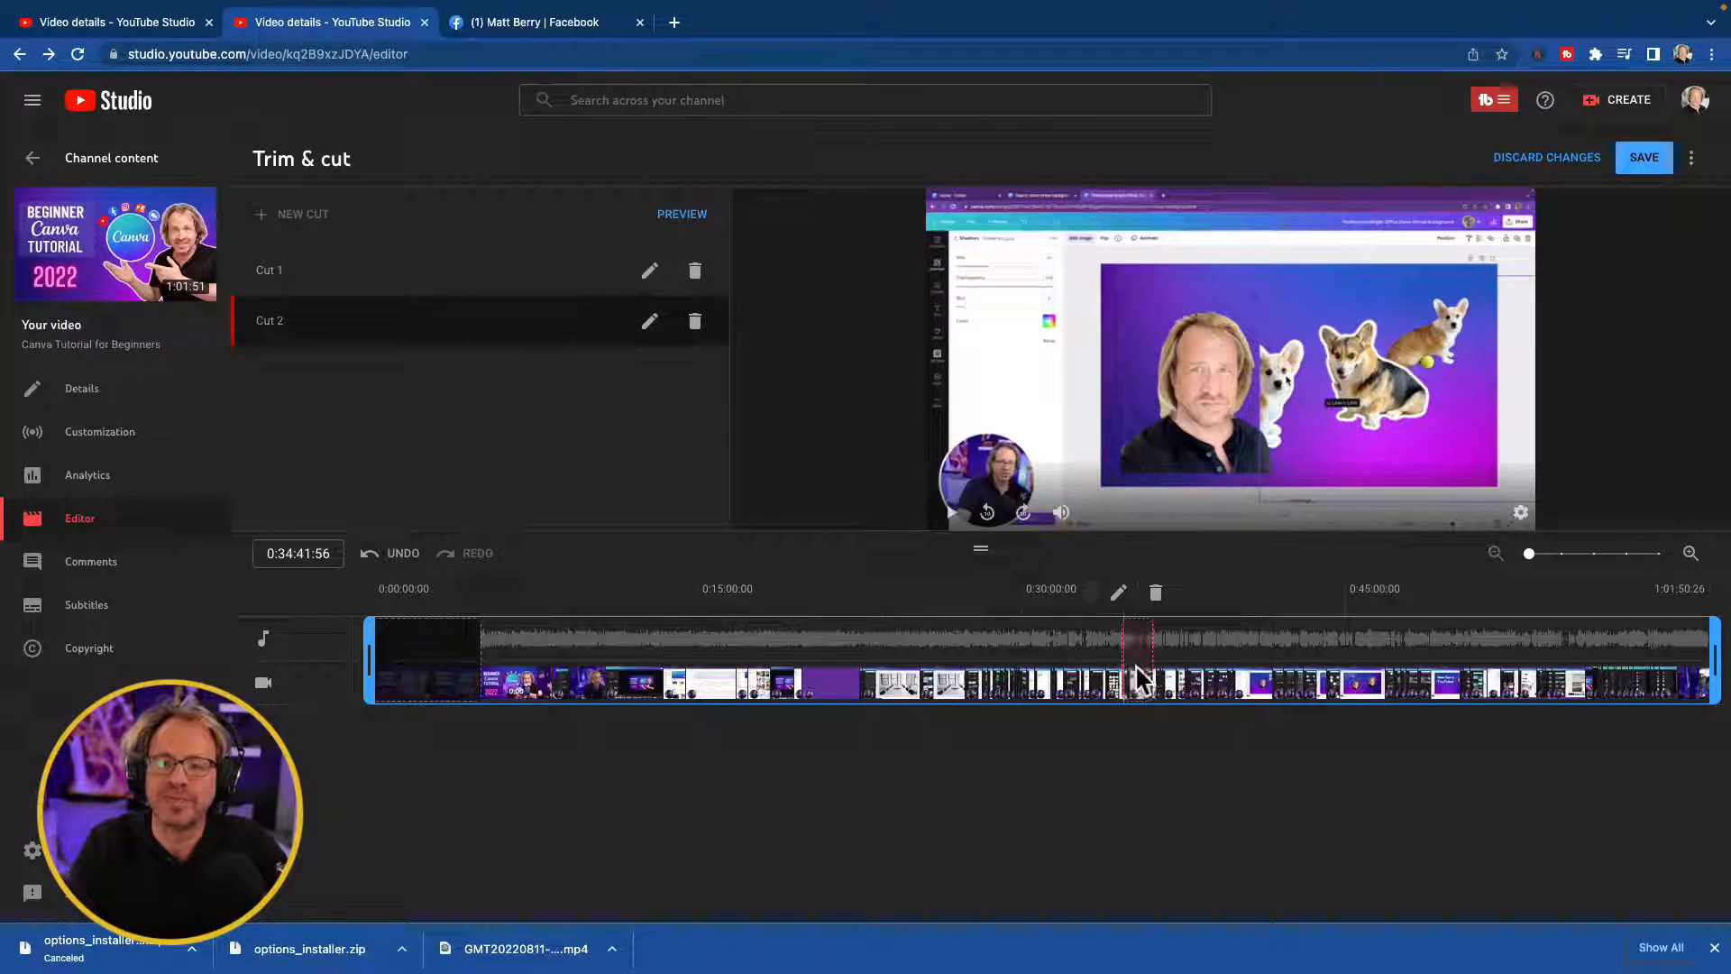
{"action": "left_click", "coordinate": [1122, 598]}
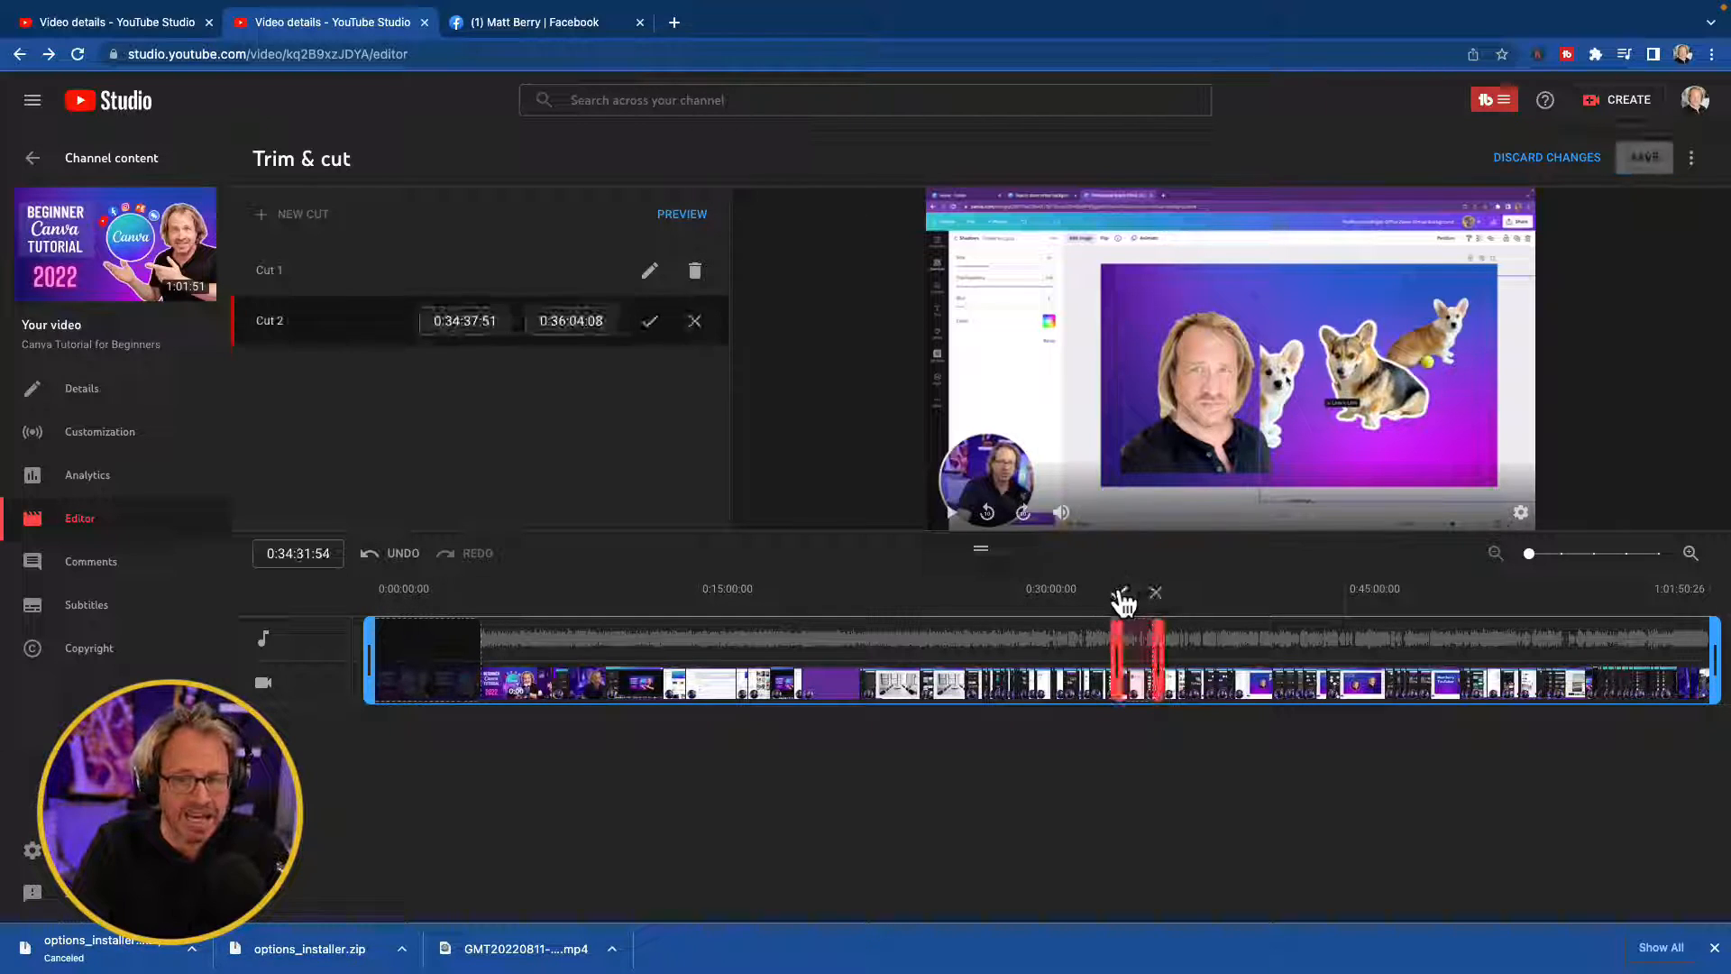
{"action": "mouse_move", "coordinate": [1110, 658]}
{"action": "left_mouse_down"}
{"action": "mouse_move", "coordinate": [1037, 659]}
{"action": "mouse_move", "coordinate": [1118, 671]}
{"action": "mouse_move", "coordinate": [1037, 668]}
{"action": "left_mouse_up"}
{"action": "left_click", "coordinate": [1081, 593]}
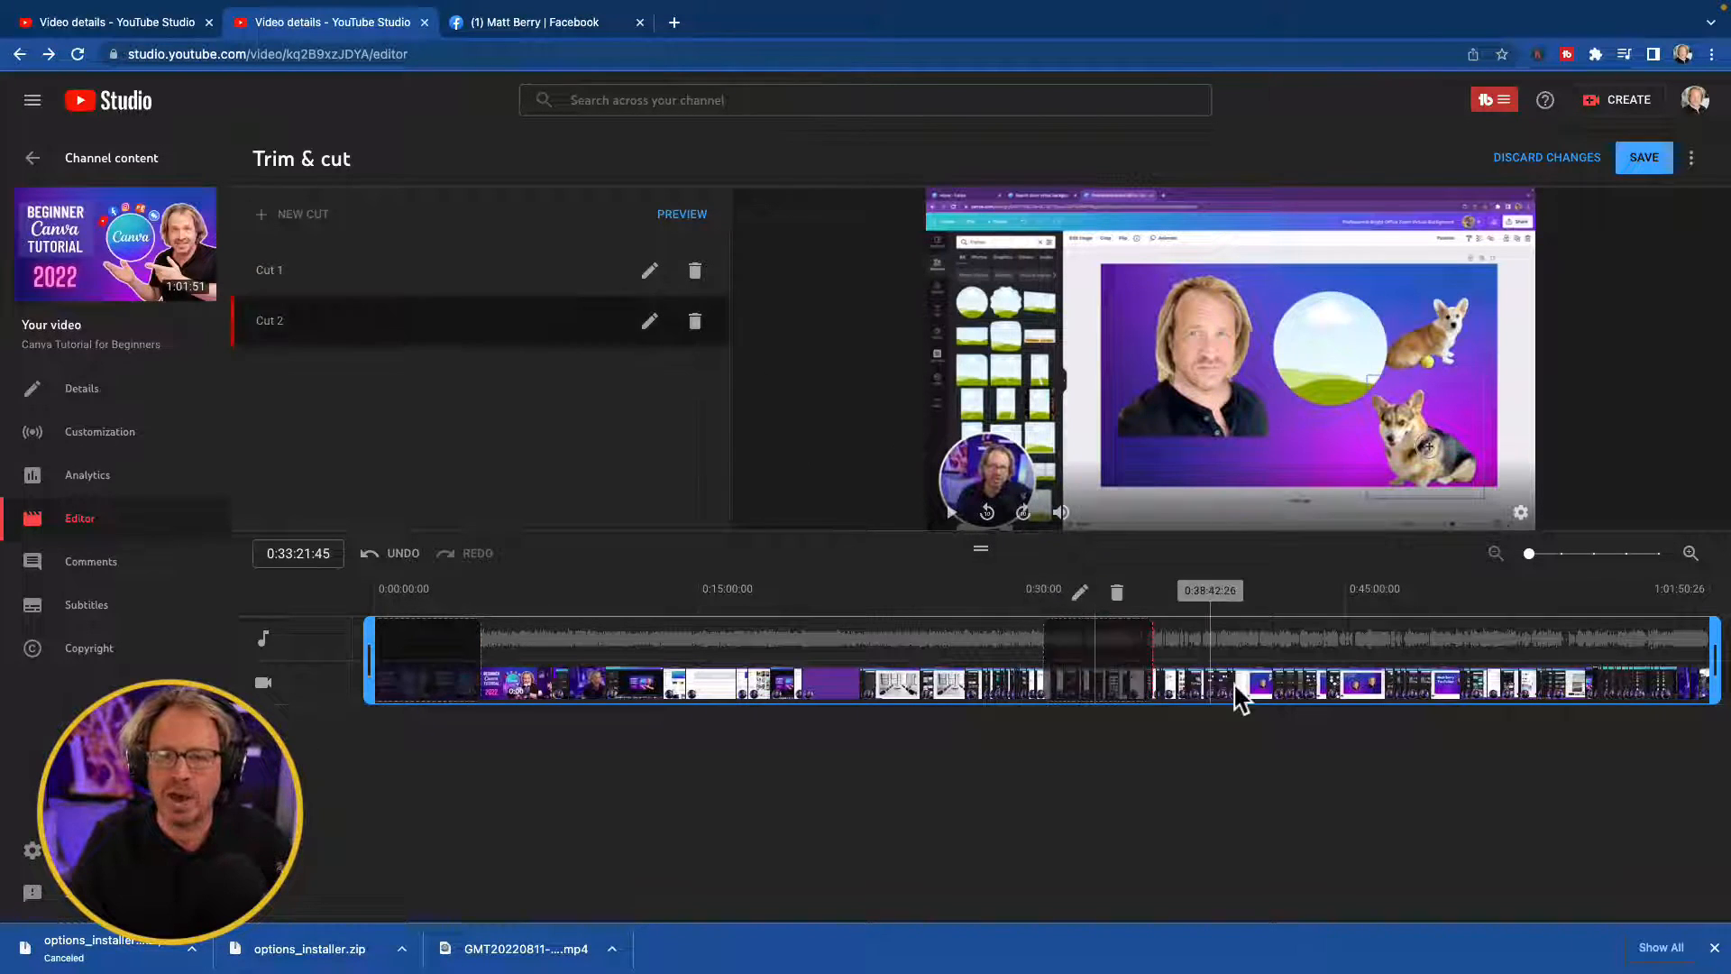
- Play the video from shortly before the second cut to check the jump across it, and pause after the cut
{"action": "left_click_drag", "start_coordinate": [1095, 595], "coordinate": [1034, 591]}
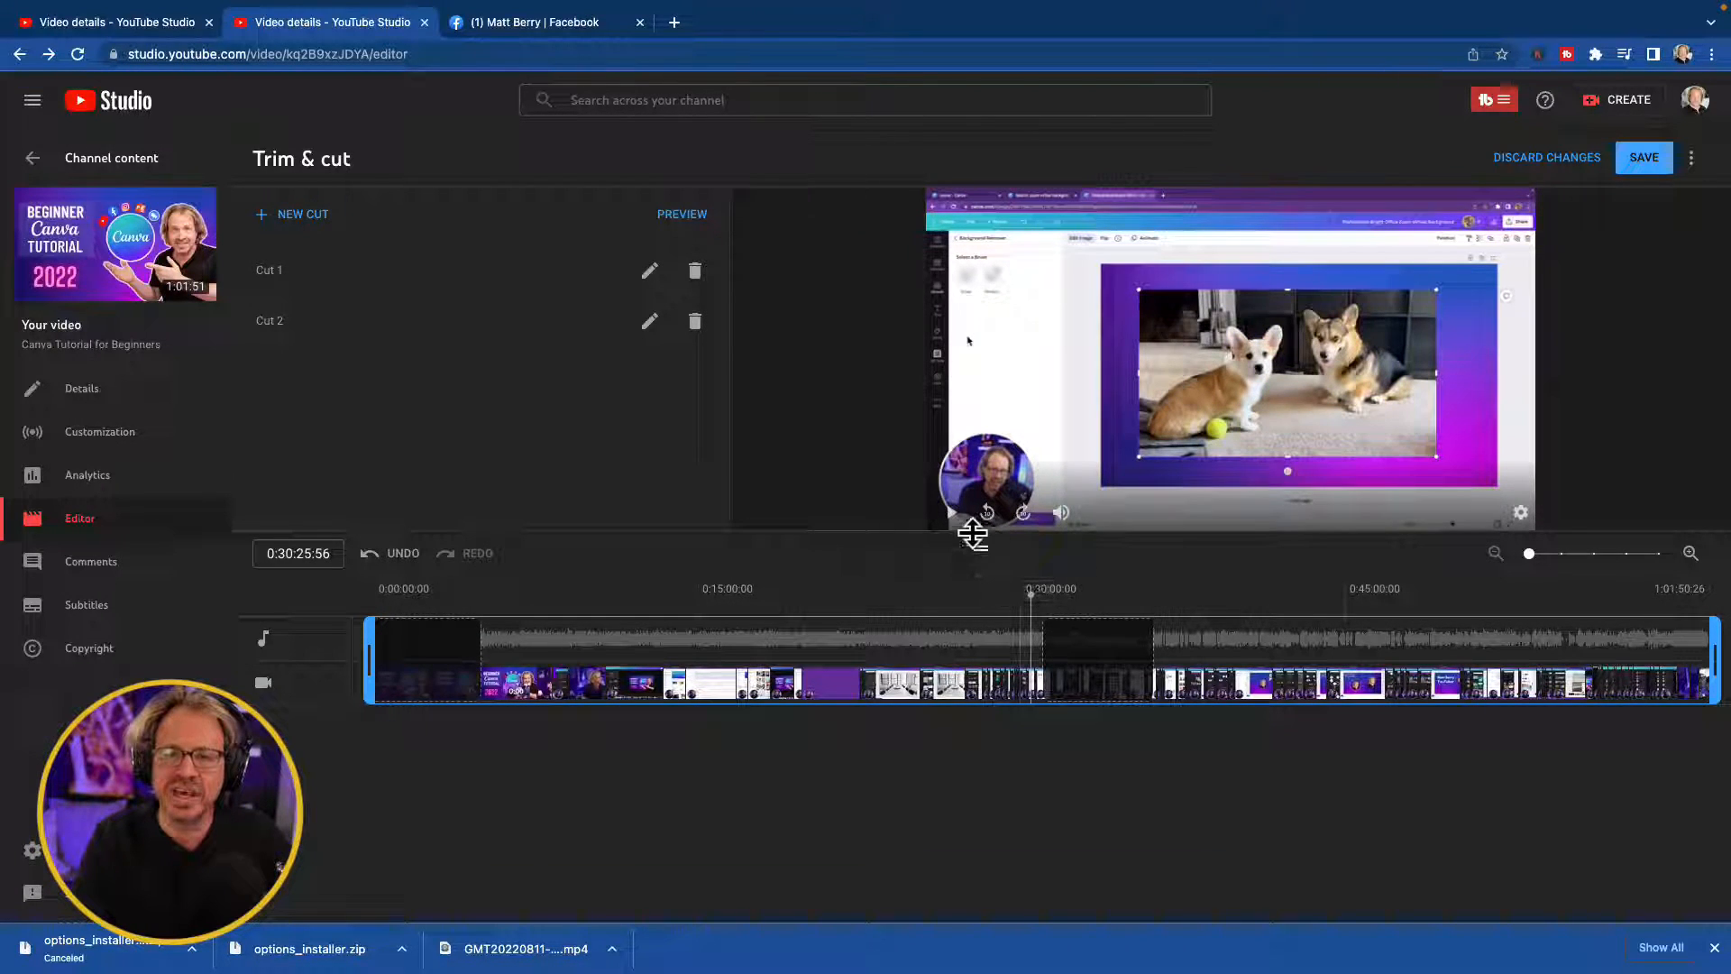
{"action": "left_click", "coordinate": [952, 512]}
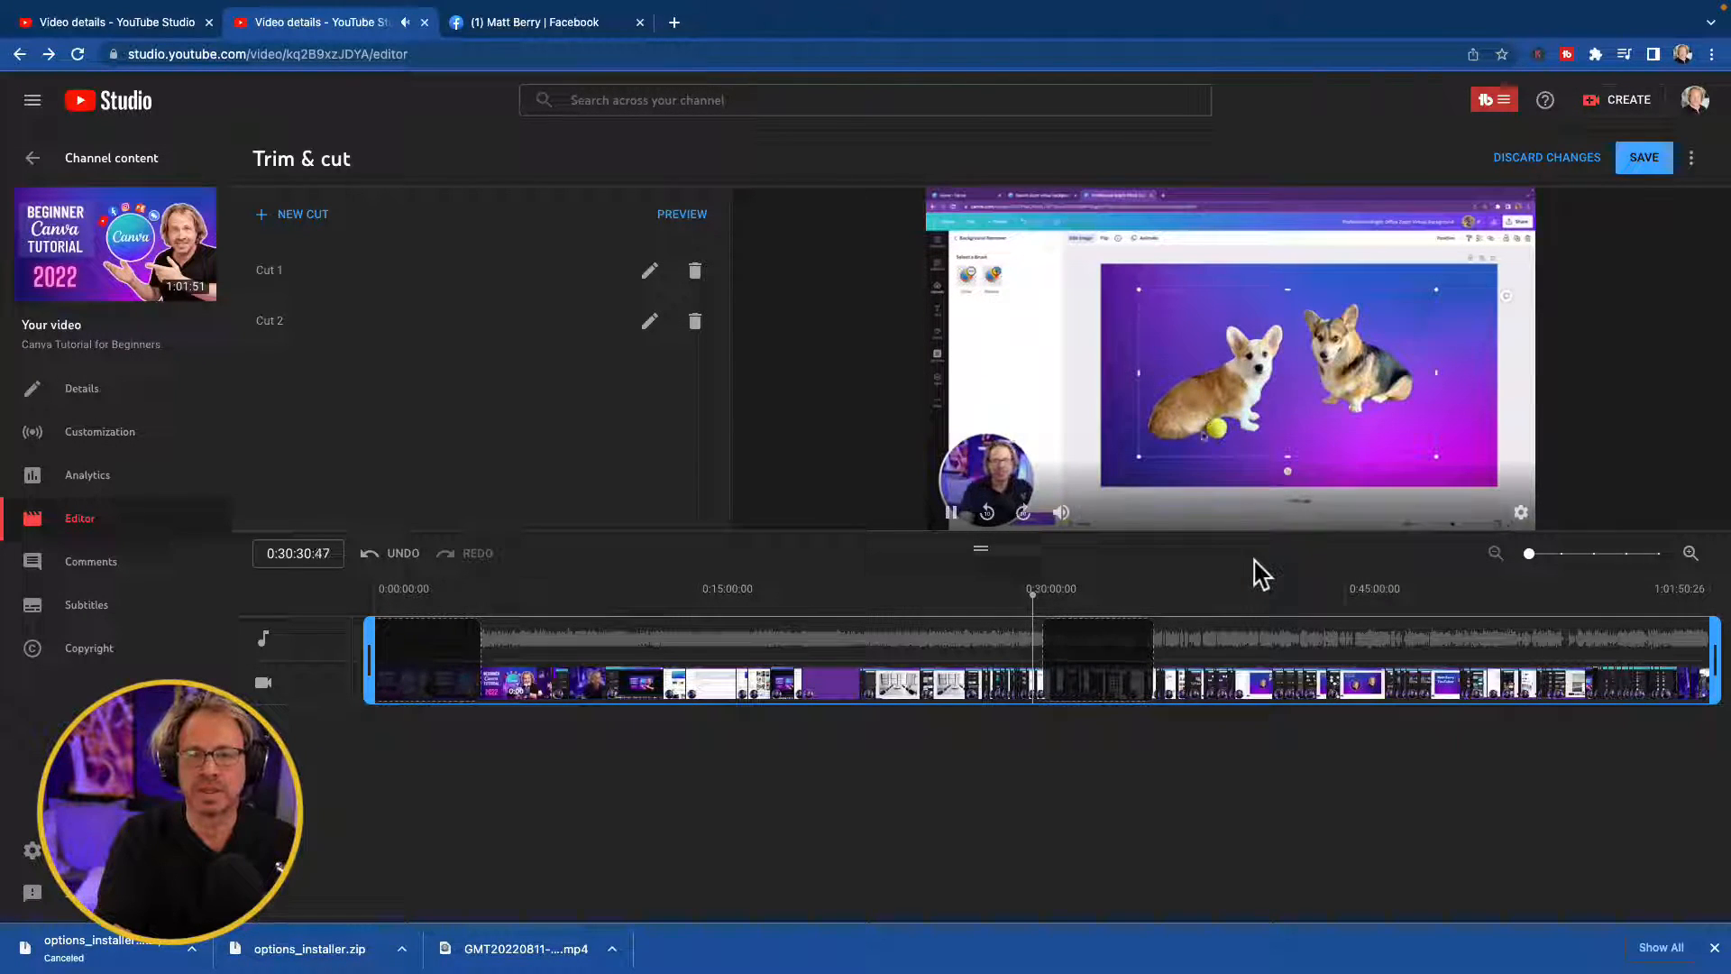
{"action": "left_click", "coordinate": [1038, 597]}
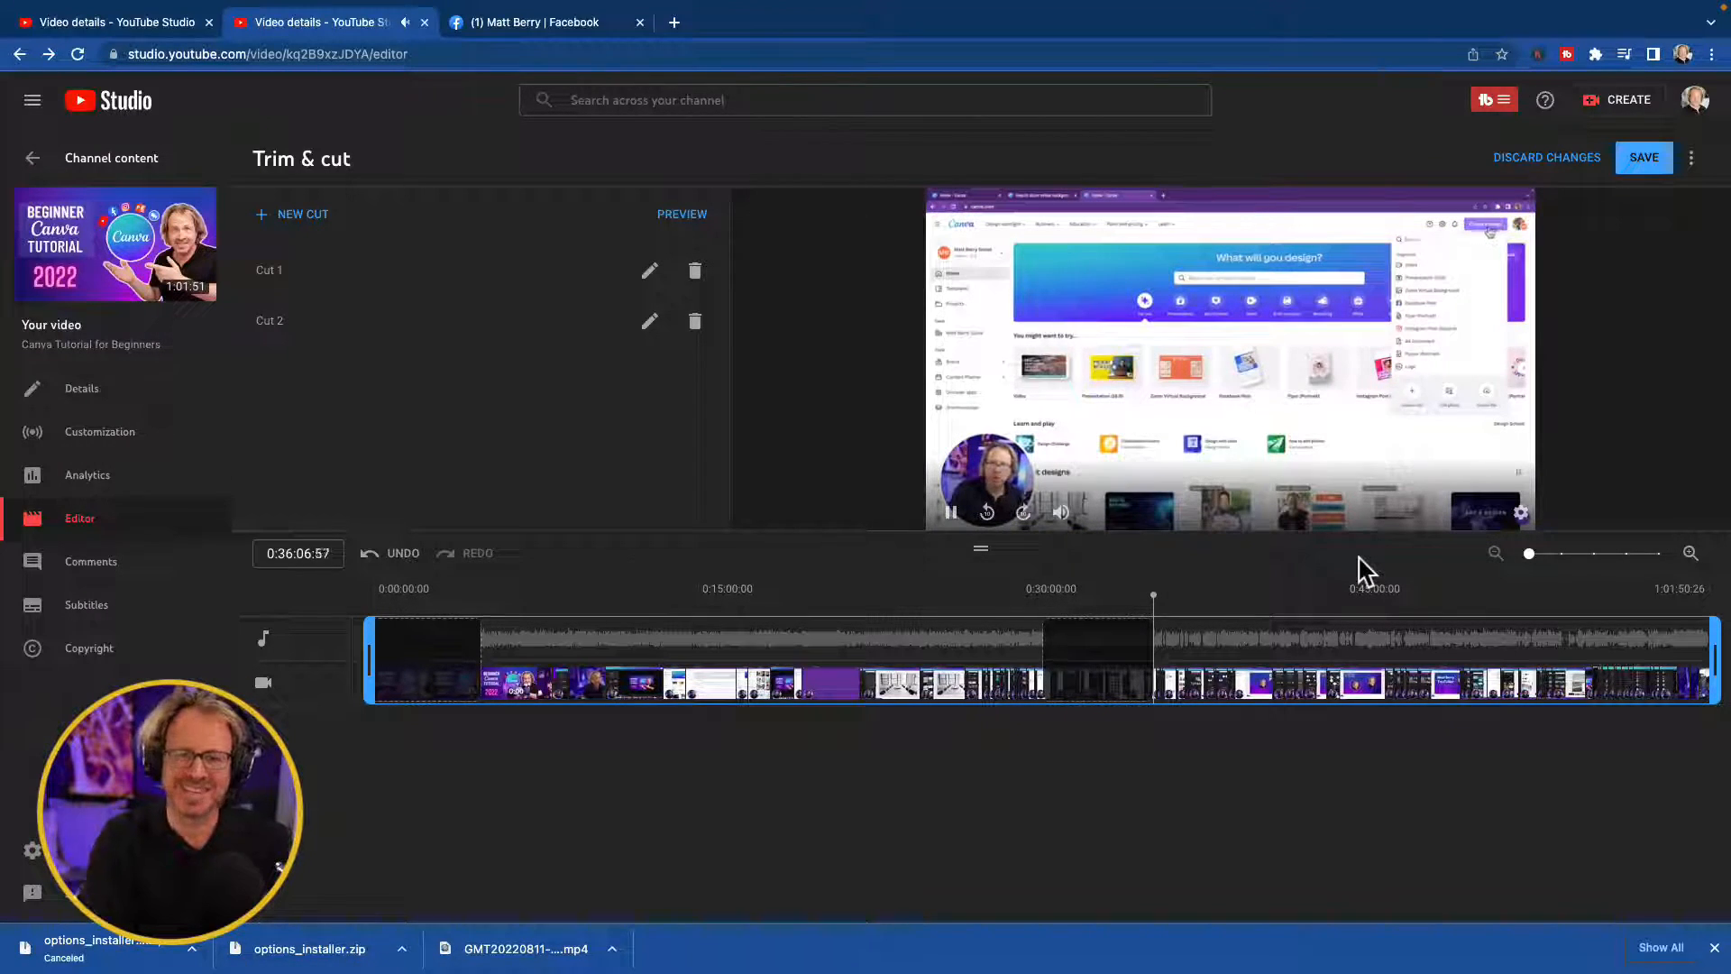
{"action": "left_click", "coordinate": [950, 514]}
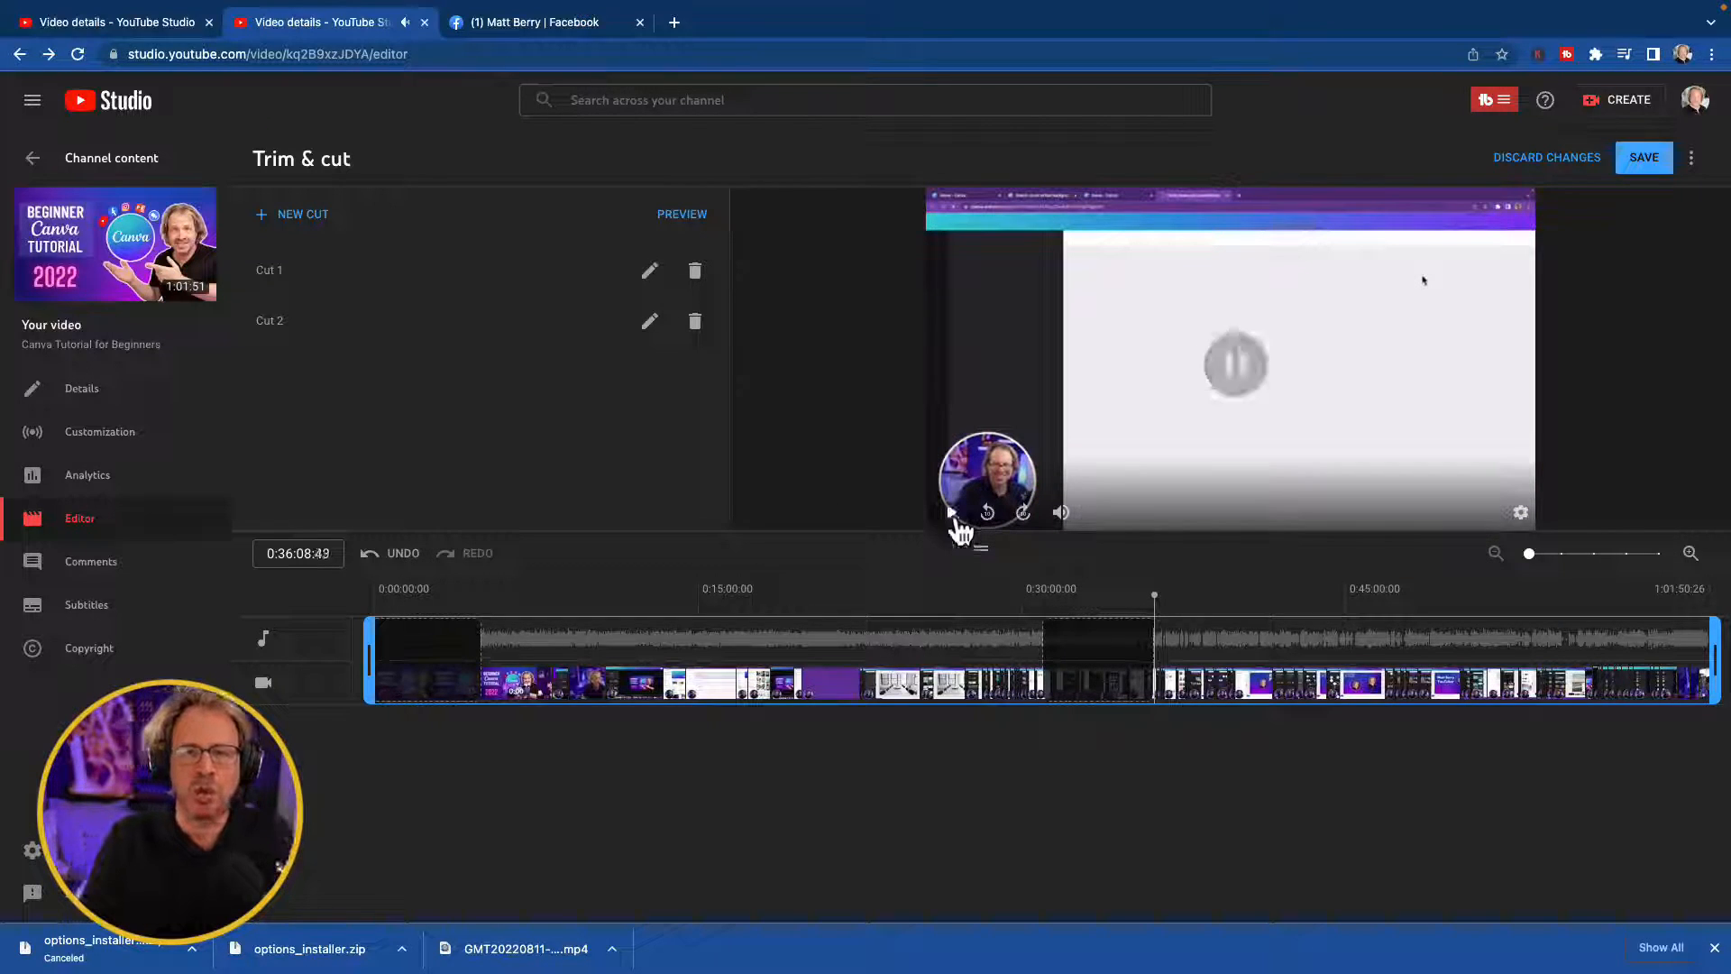